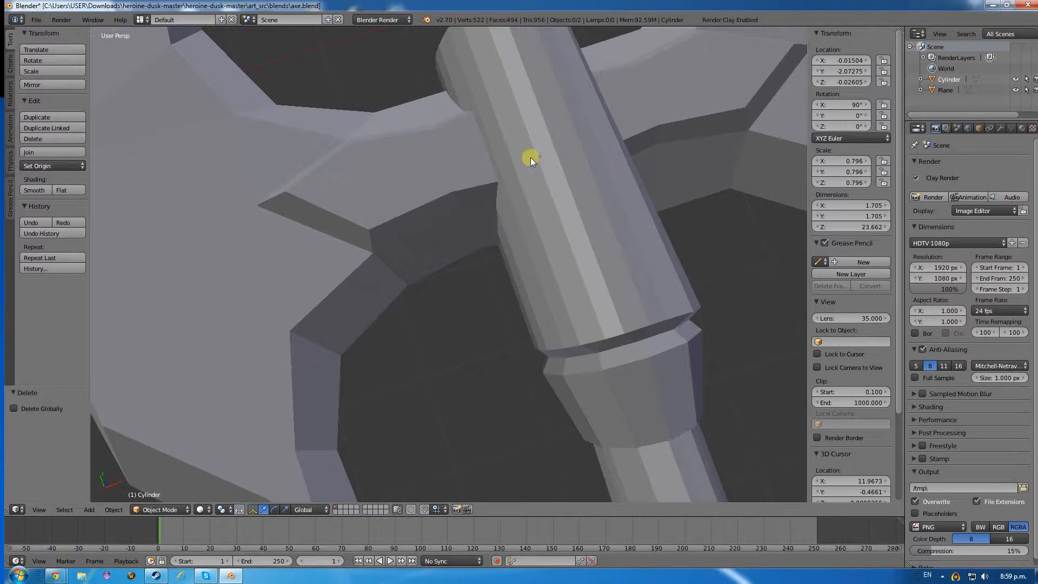
Examine the axe's blade and handle objects around the head, leaving the handle selected.
scroll(536, 151, up, 3)
scroll(570, 141, down, 5)
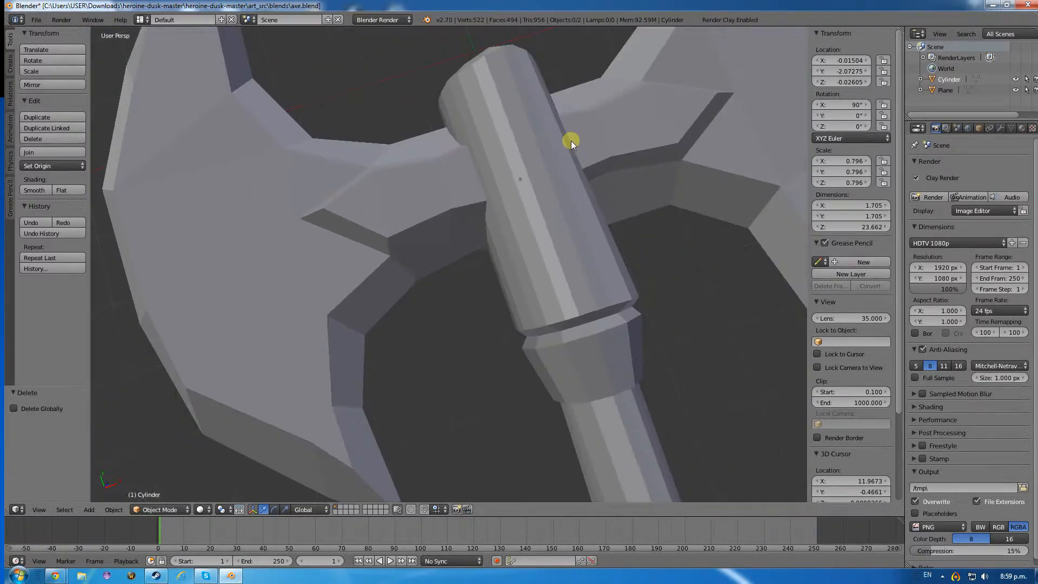
scroll(571, 141, down, 1)
right_click(421, 200)
right_drag(542, 181, 520, 174)
right_click(371, 255)
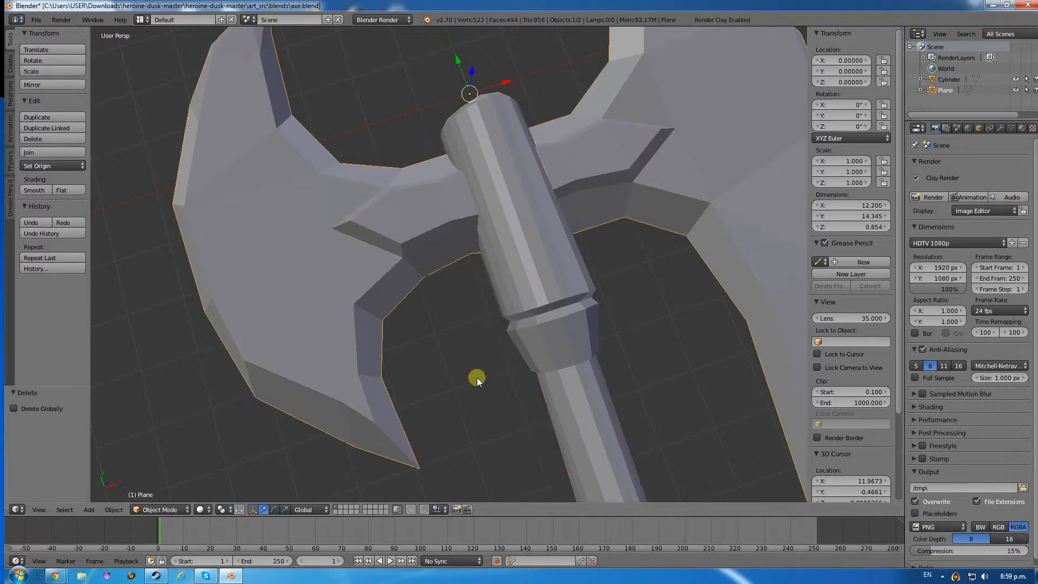
right_click(526, 261)
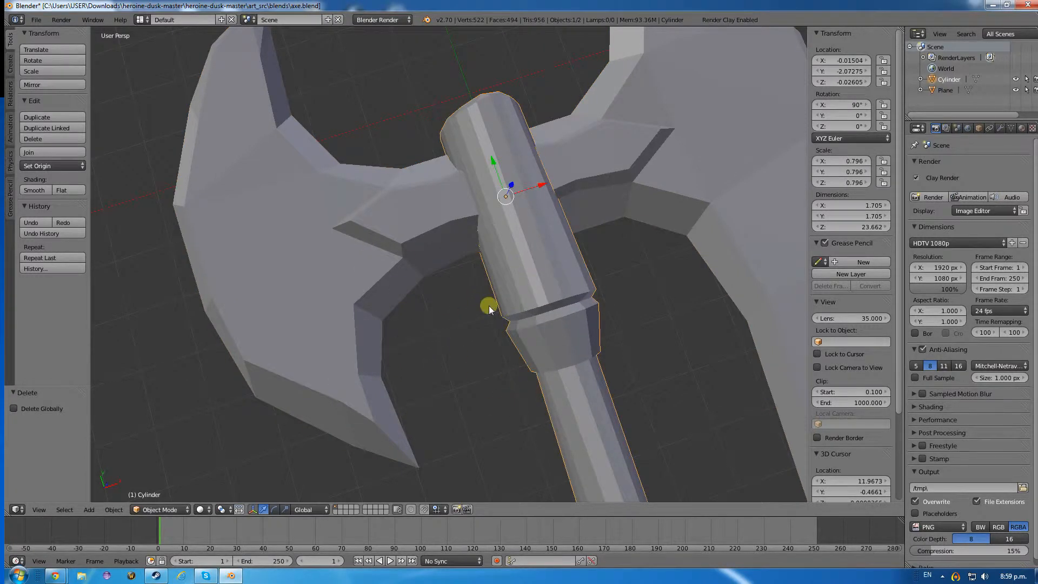
scroll(488, 308, down, 4)
scroll(451, 371, up, 4)
scroll(456, 365, down, 4)
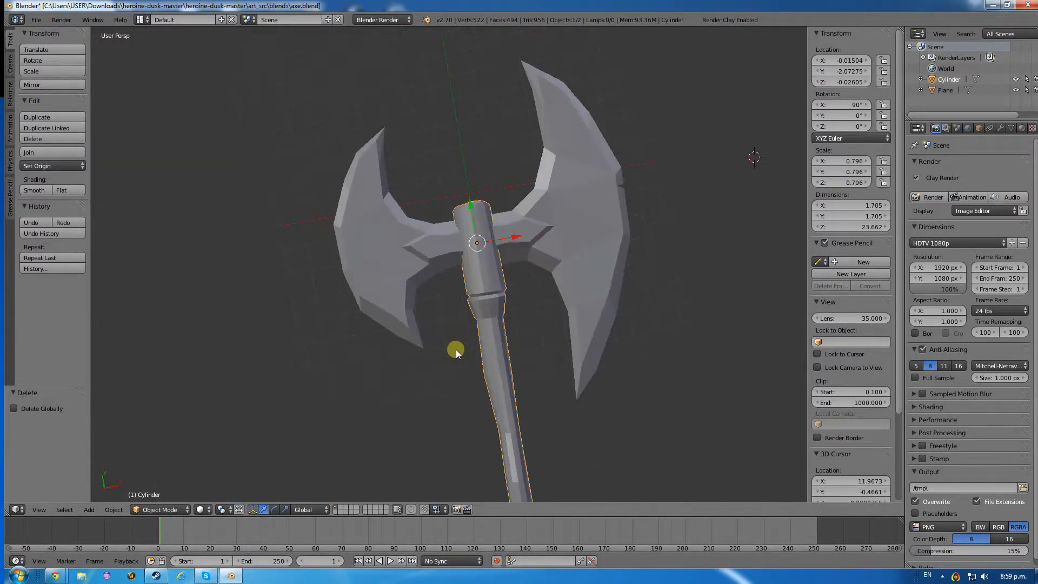
middle_drag(456, 350, 486, 265)
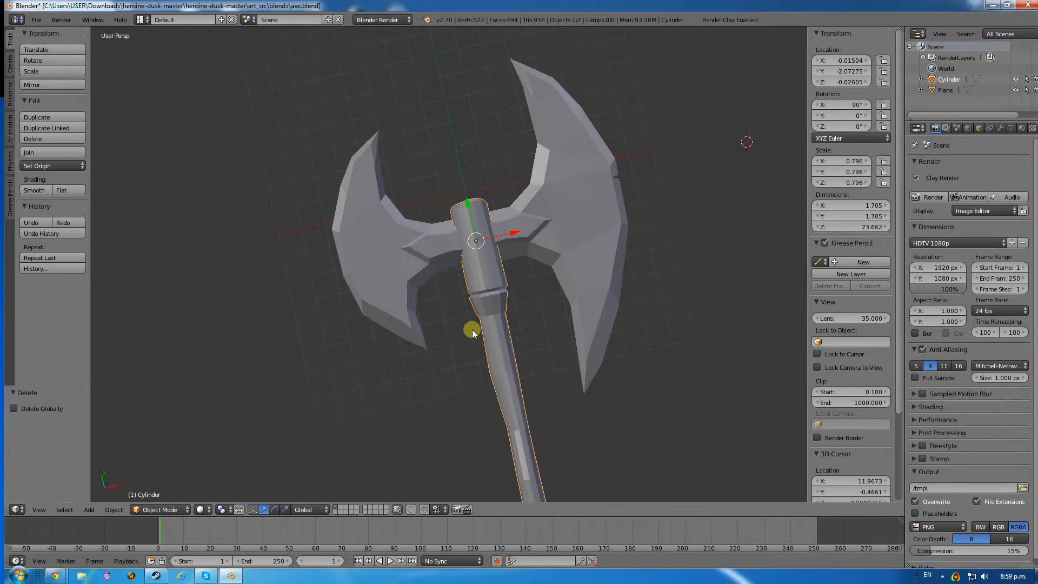
Enter Edit Mode on the axe handle and limit selection to visible geometry.
key(Tab)
middle_drag(363, 295, 607, 197)
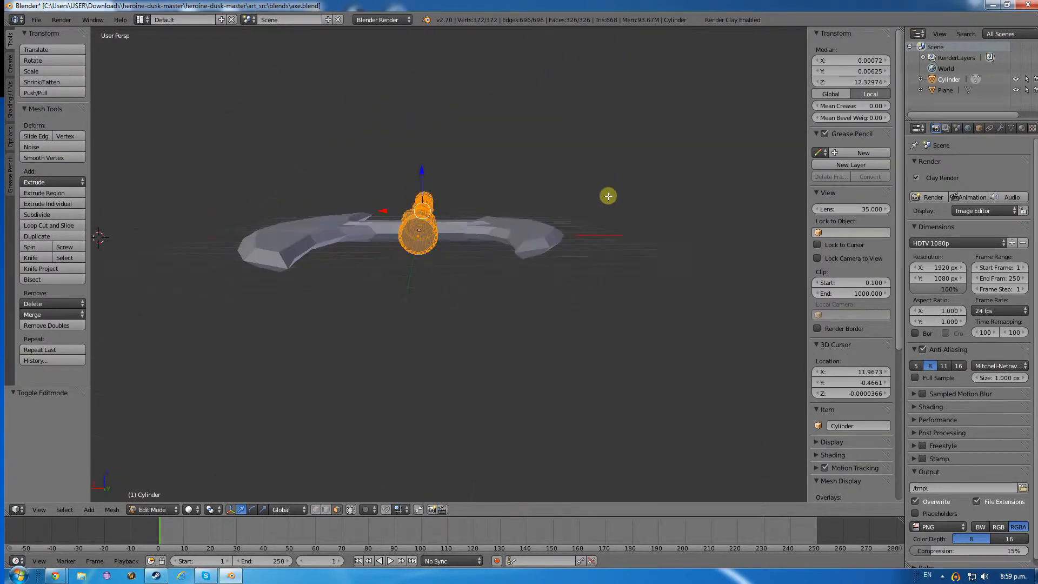
right_click(410, 245)
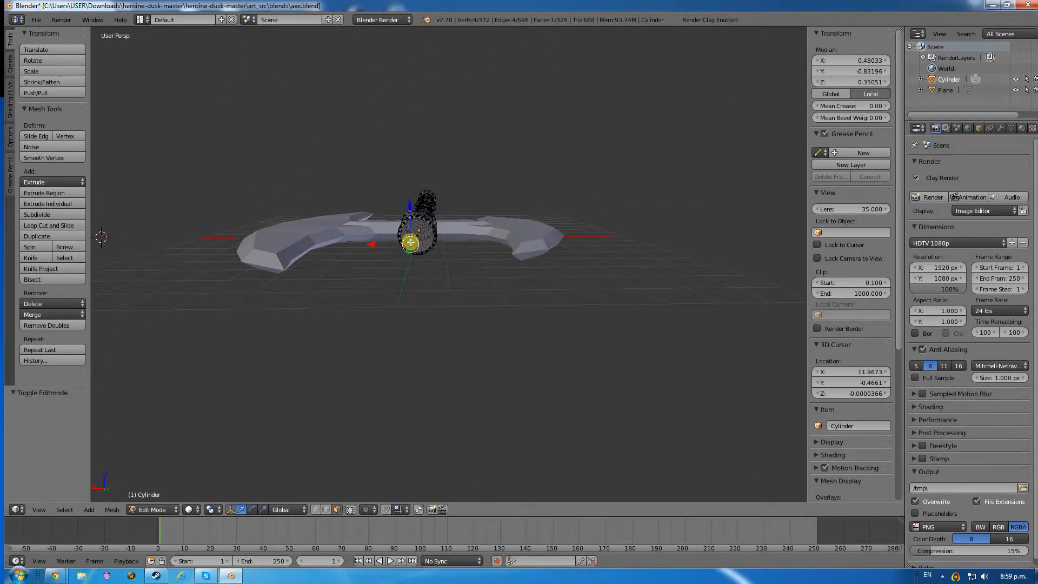
click(351, 509)
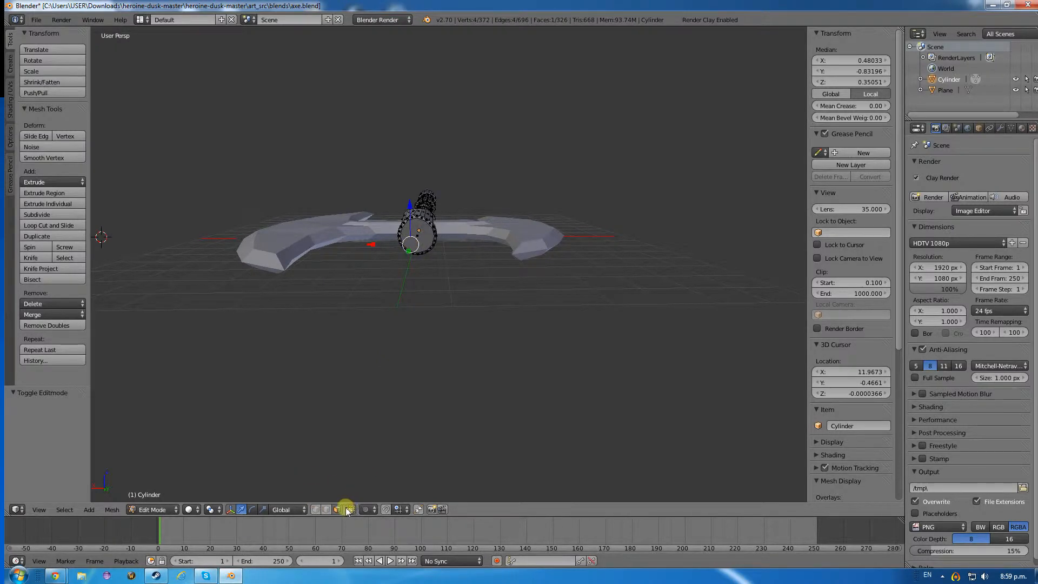
Try to mark the border of the flat cap at the handle's head end as a seam.
right_click(415, 228)
middle_drag(468, 206, 456, 330)
scroll(455, 330, up, 3)
shift+middle_drag(411, 425, 442, 331)
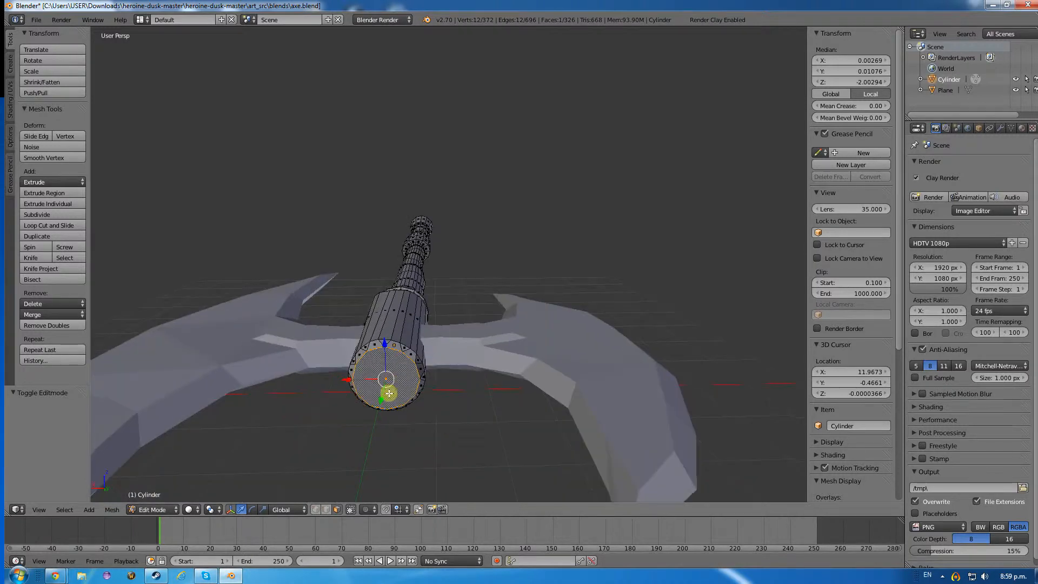
scroll(388, 393, up, 1)
shift+middle_drag(364, 426, 386, 372)
key(ctrl+e)
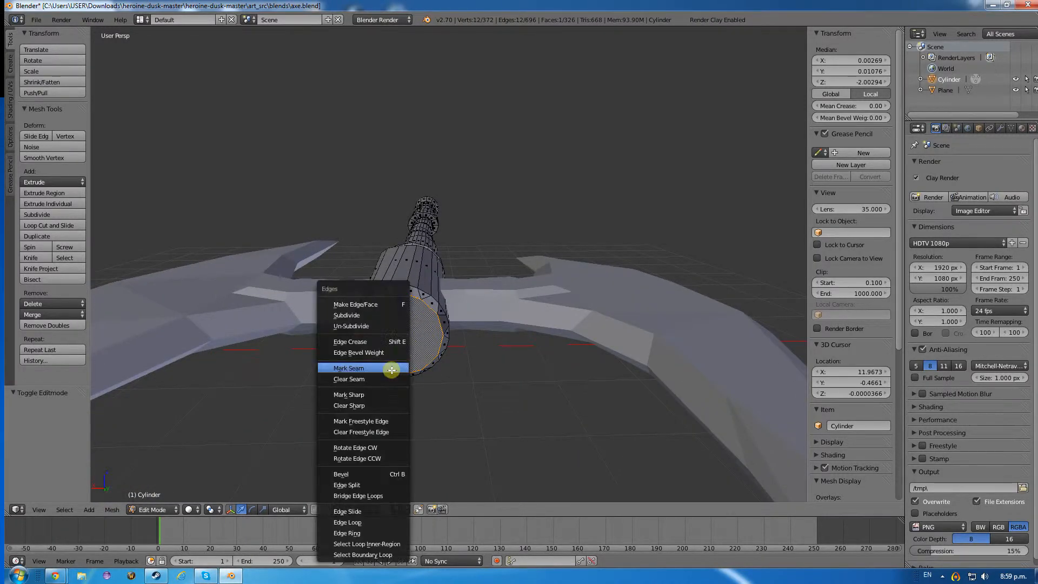
Mark the border of the flat round cap at the handle's pommel end as a seam.
middle_drag(441, 337, 498, 364)
scroll(670, 378, down, 4)
middle_drag(670, 378, 258, 384)
scroll(259, 384, down, 1)
right_click(369, 261)
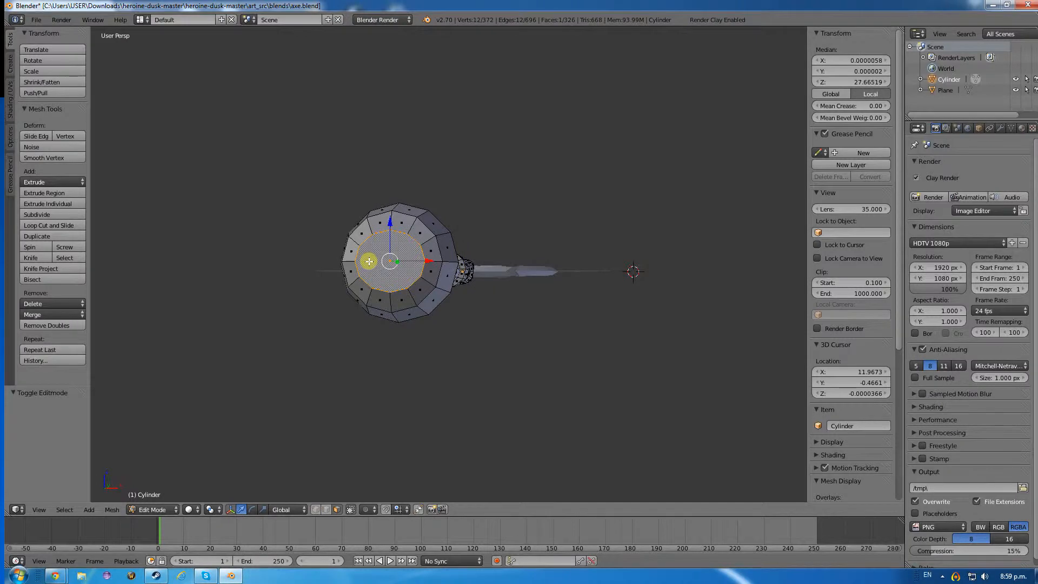
key(ctrl+e)
click(335, 322)
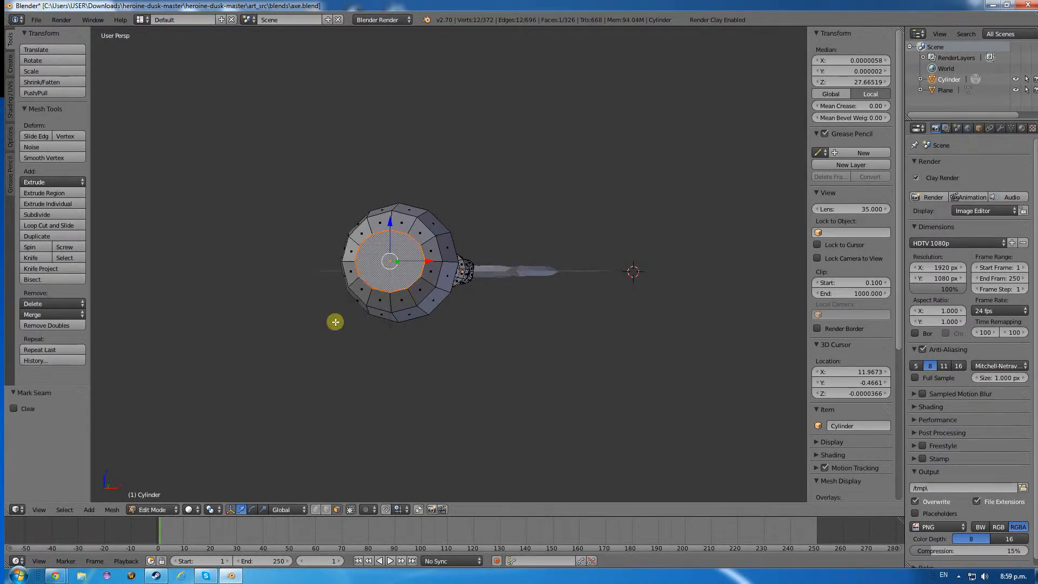
middle_drag(335, 322, 274, 320)
scroll(433, 319, up, 3)
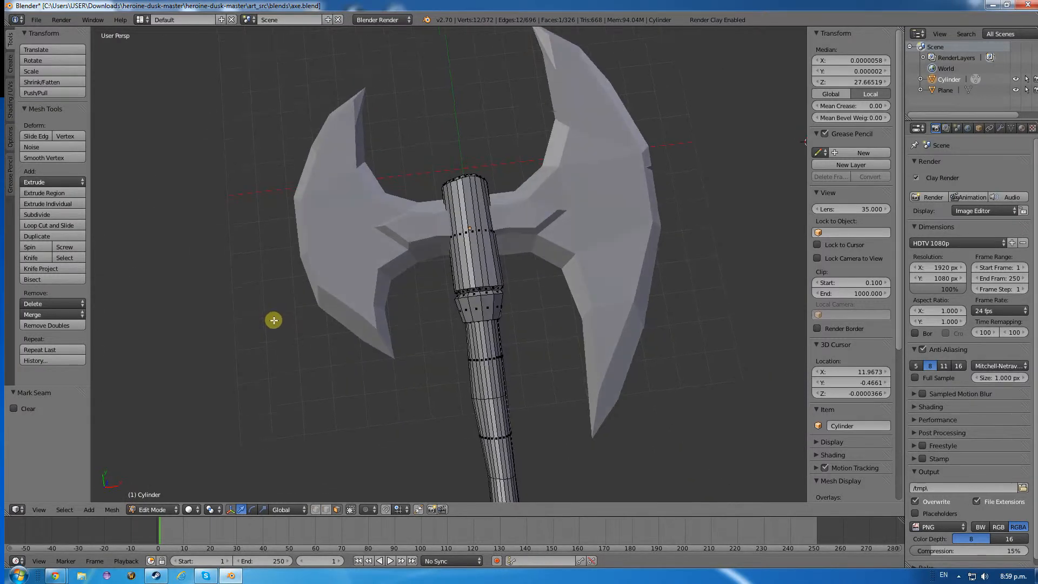
scroll(429, 315, up, 1)
scroll(472, 344, up, 3)
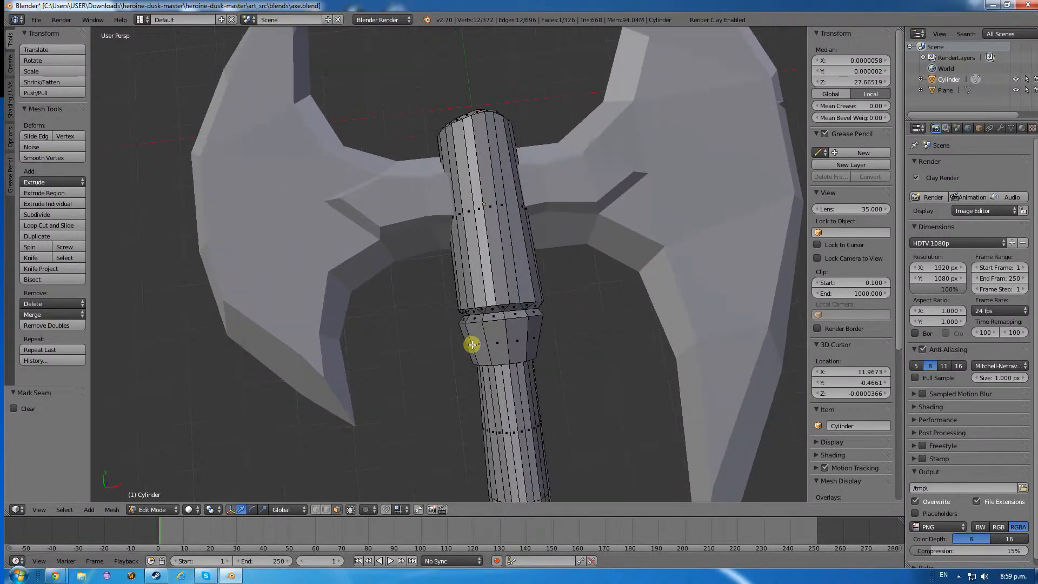
alt+click(490, 316)
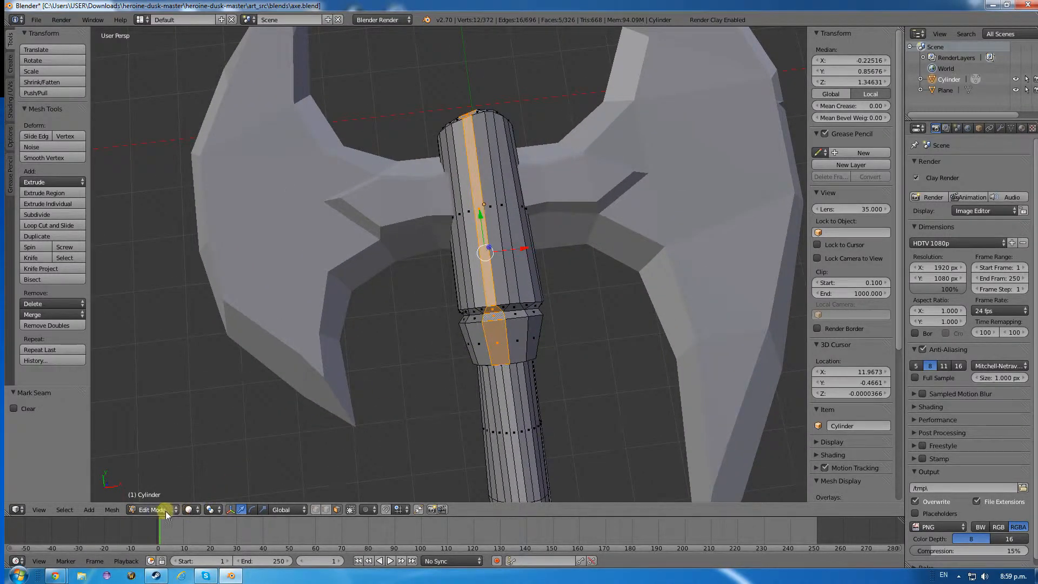
key(a)
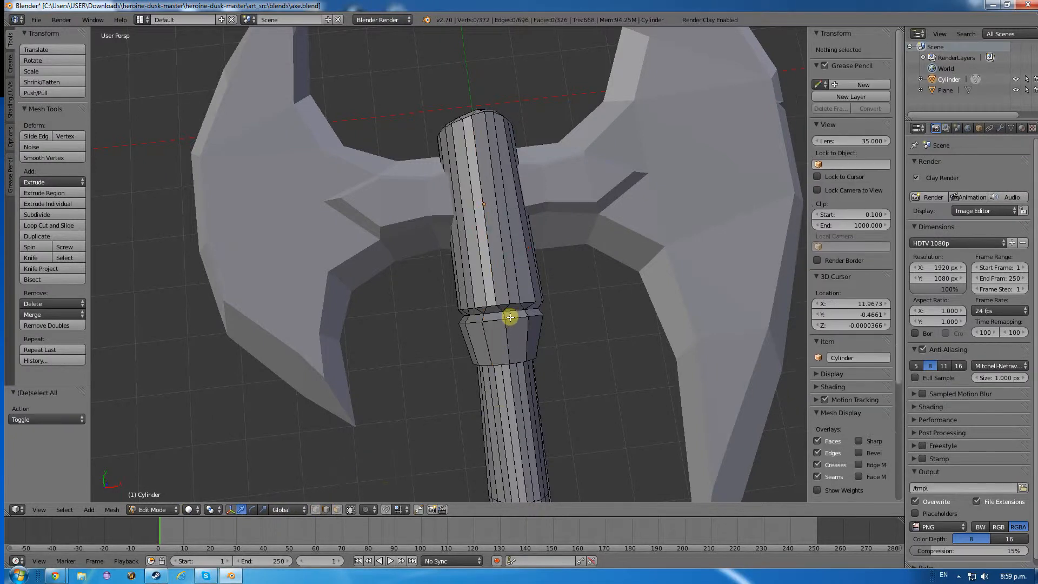
Mark the edge ring in the groove between the handle's thick head section and the collar as a seam, including the hidden edges.
right_click(496, 310)
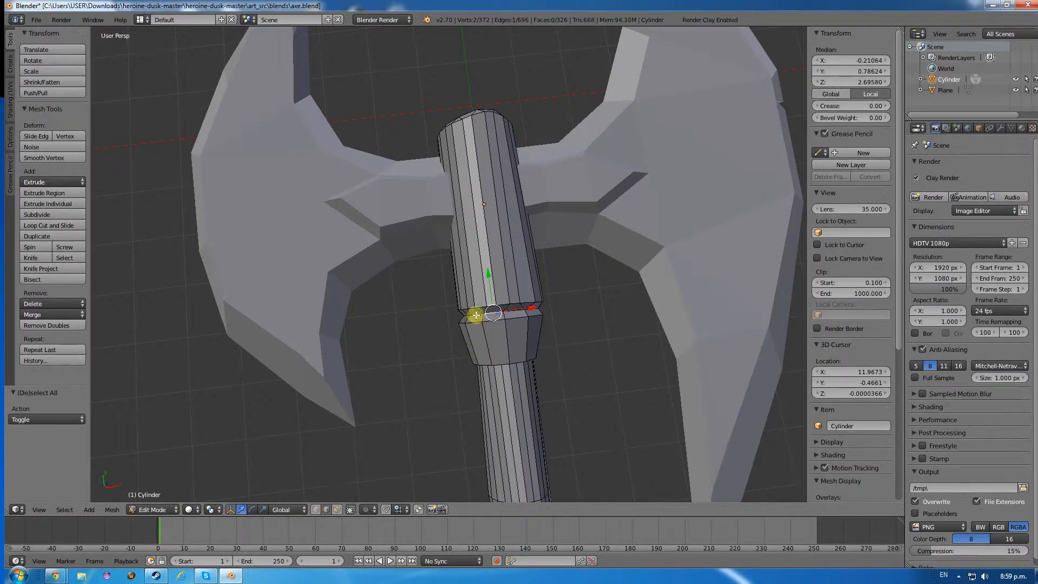
middle_drag(435, 327, 557, 317)
key(KP_7)
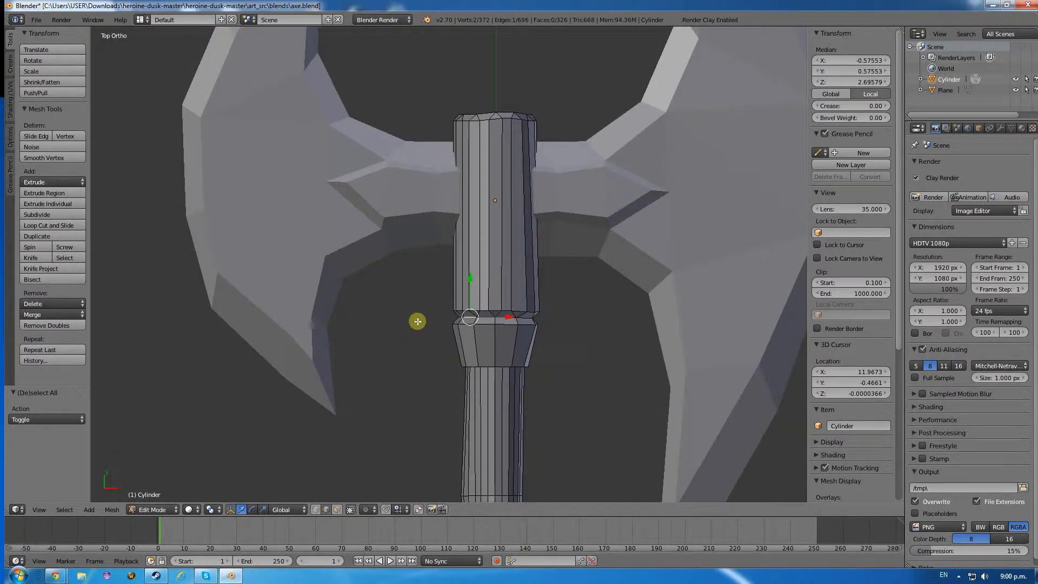
click(351, 513)
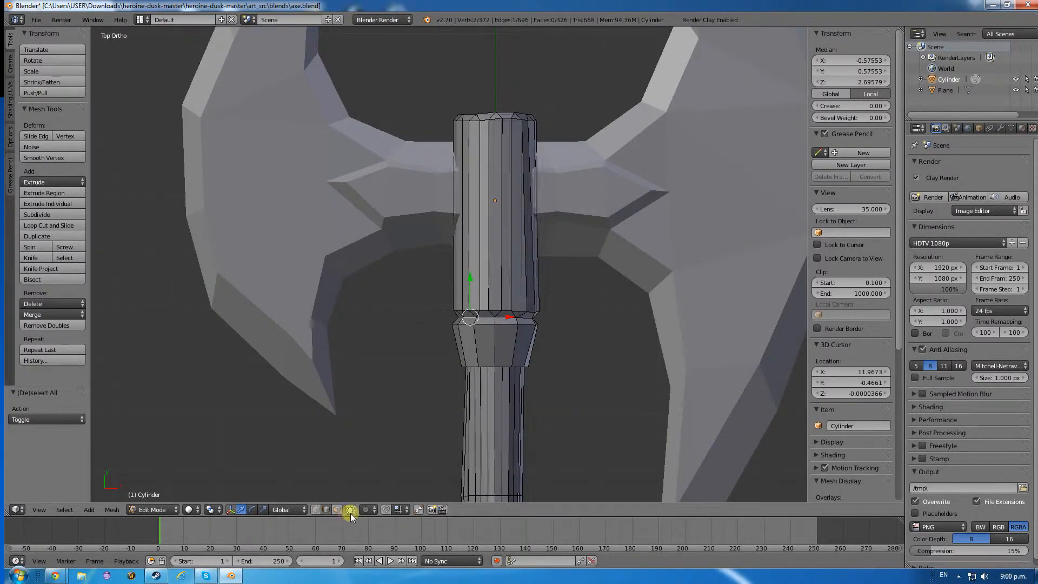
click(350, 511)
key(a)
key(b)
drag(432, 314, 551, 322)
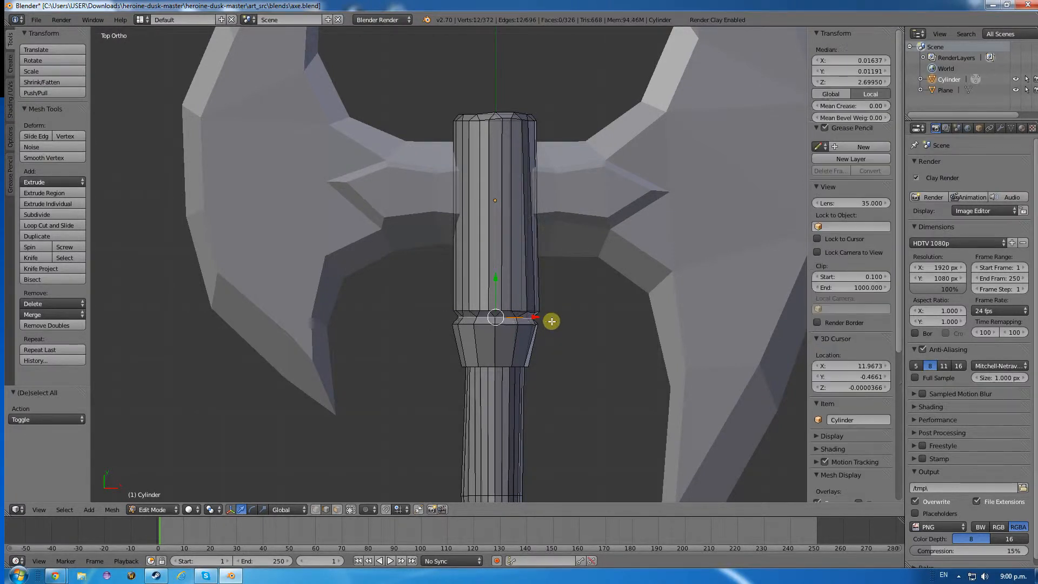
key(ctrl+e)
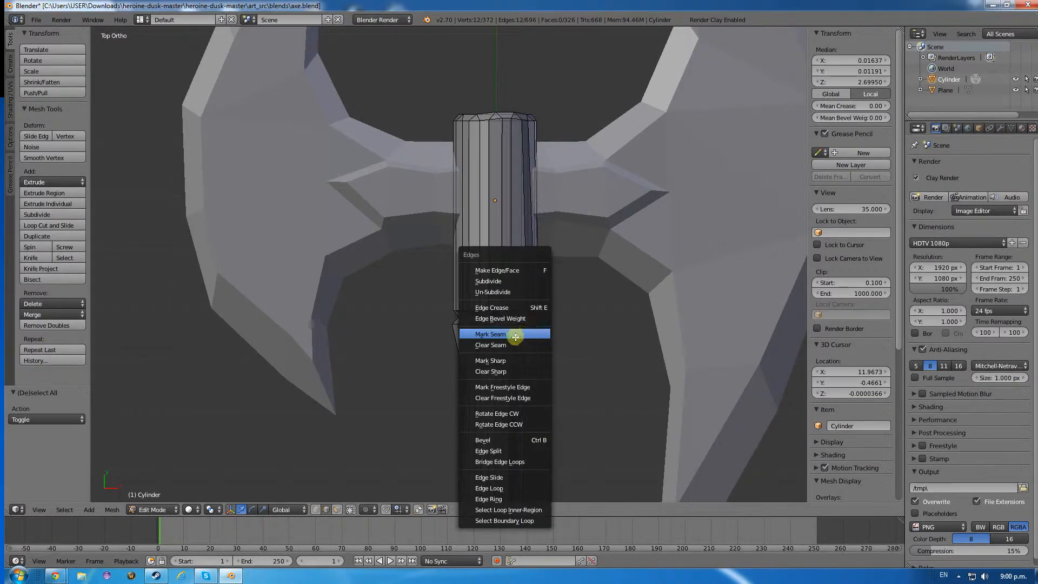
click(515, 337)
key(a)
Mark the edge loop around the collar's lower rim, just above the shaft, as a seam.
middle_drag(420, 358, 452, 343)
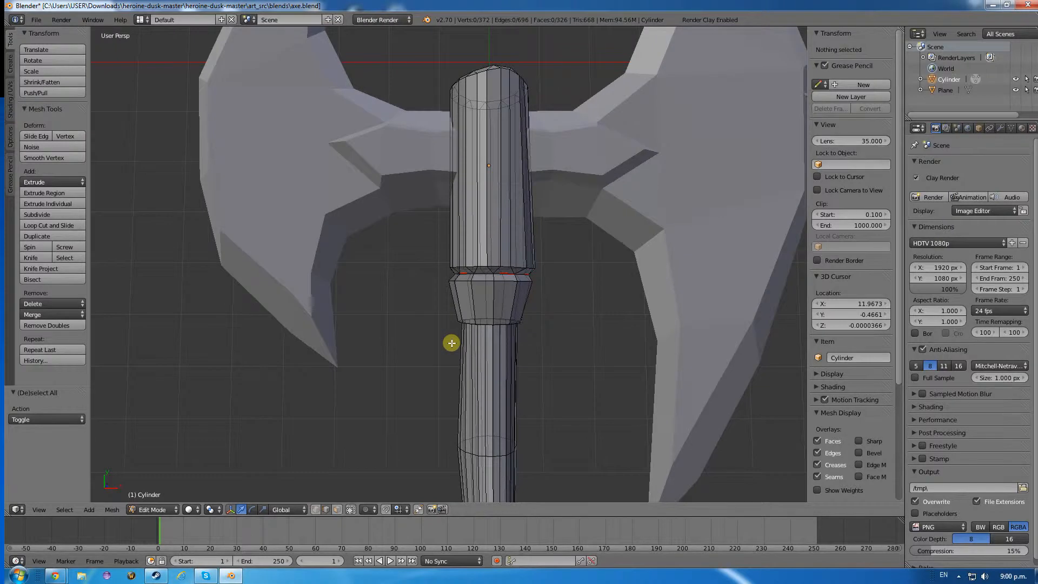
right_click(483, 323)
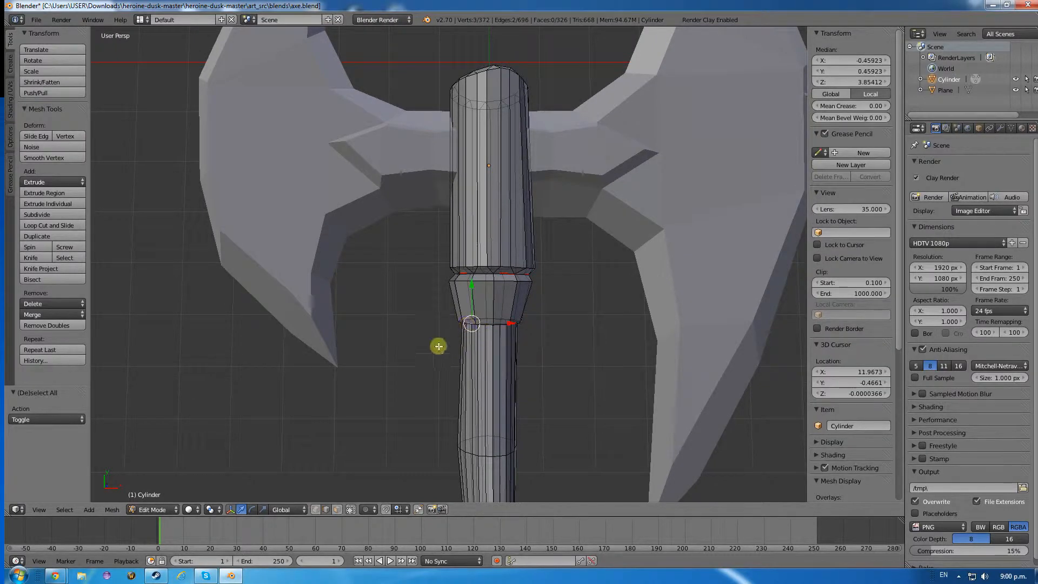
key(KP_7)
middle_drag(418, 352, 437, 297)
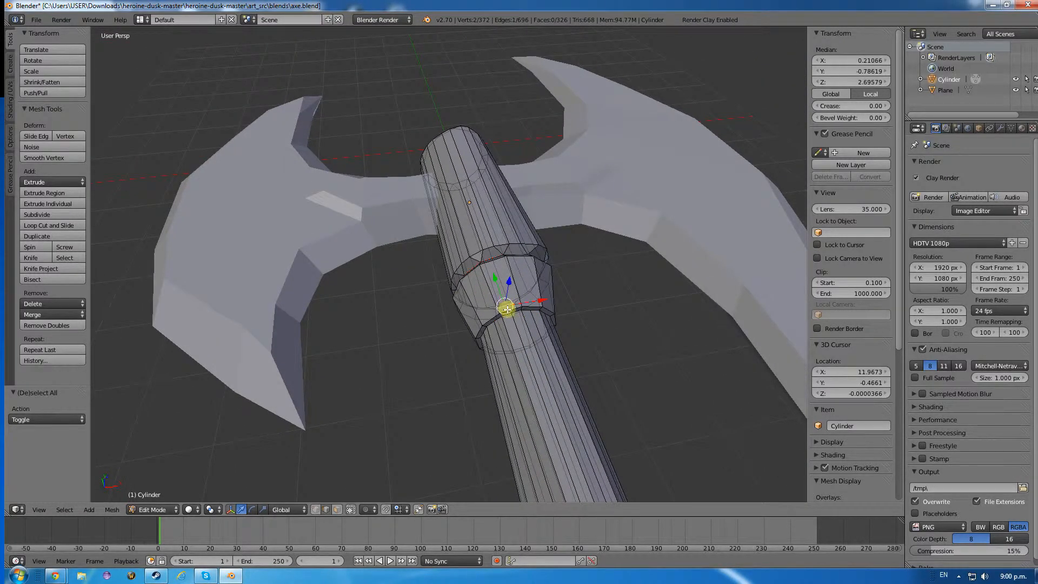
alt+right_click(532, 306)
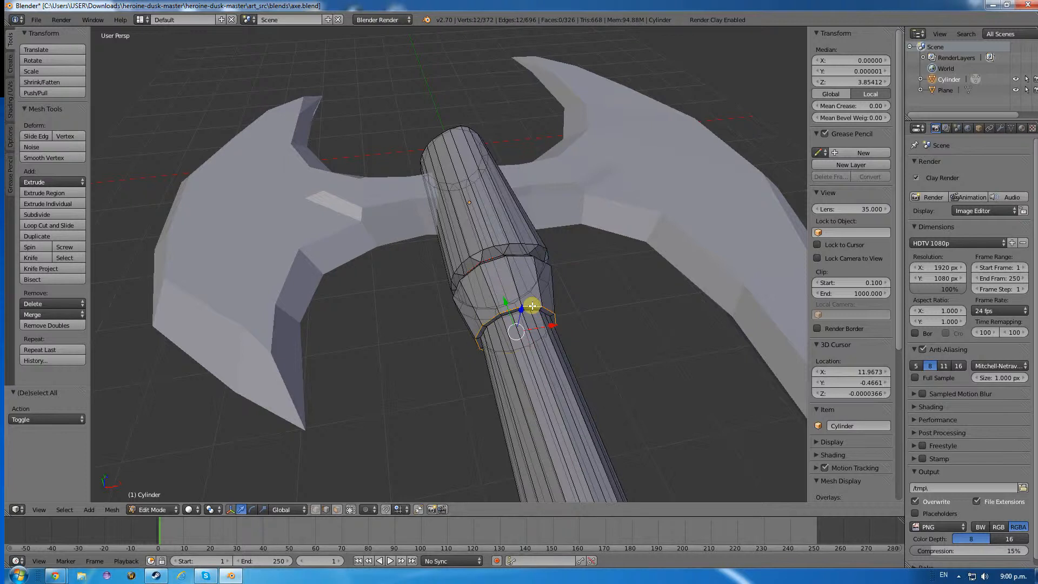
key(ctrl+e)
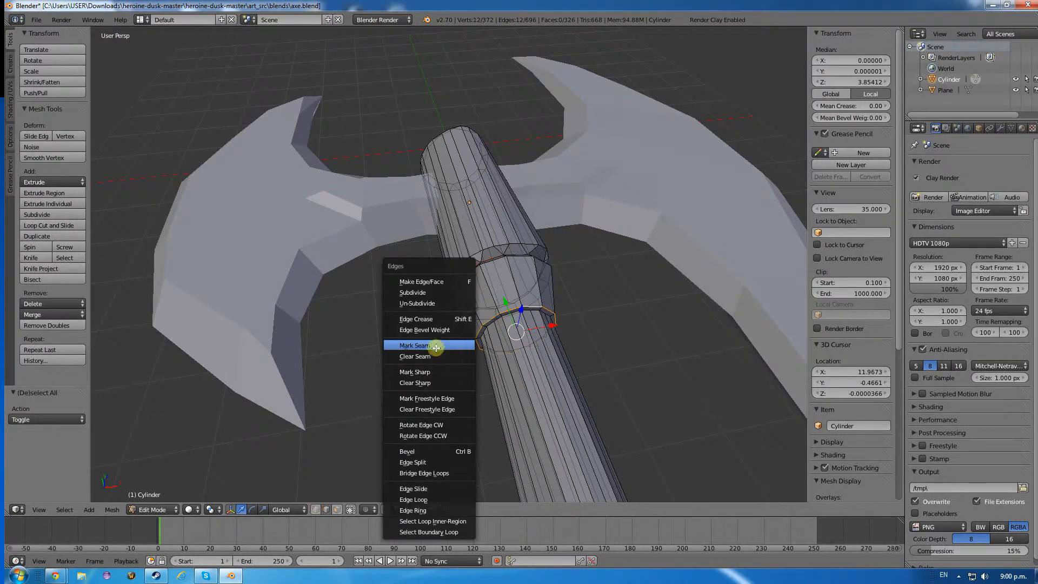
click(435, 348)
scroll(438, 338, up, 3)
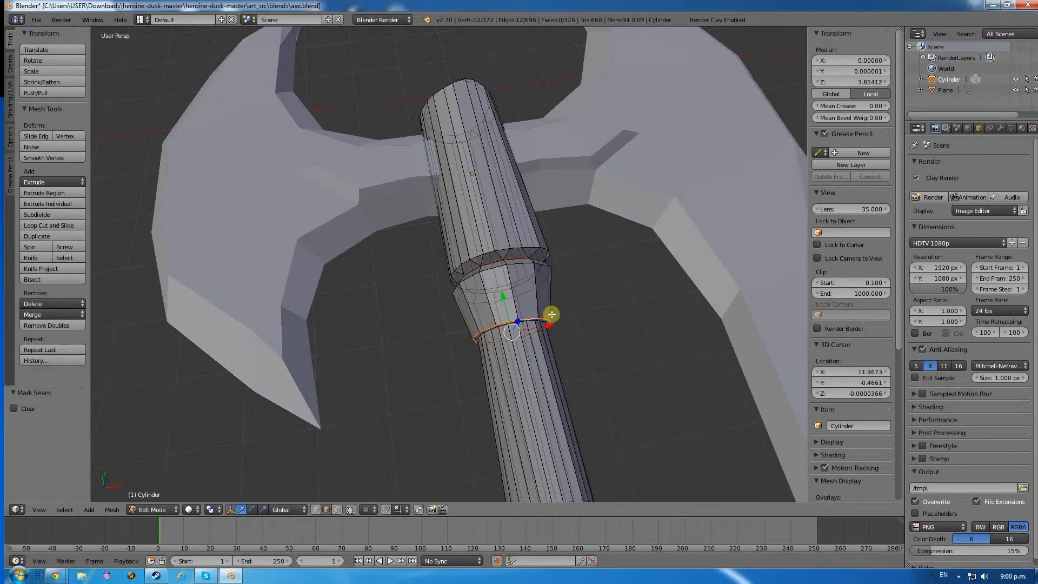
alt+right_click(485, 319)
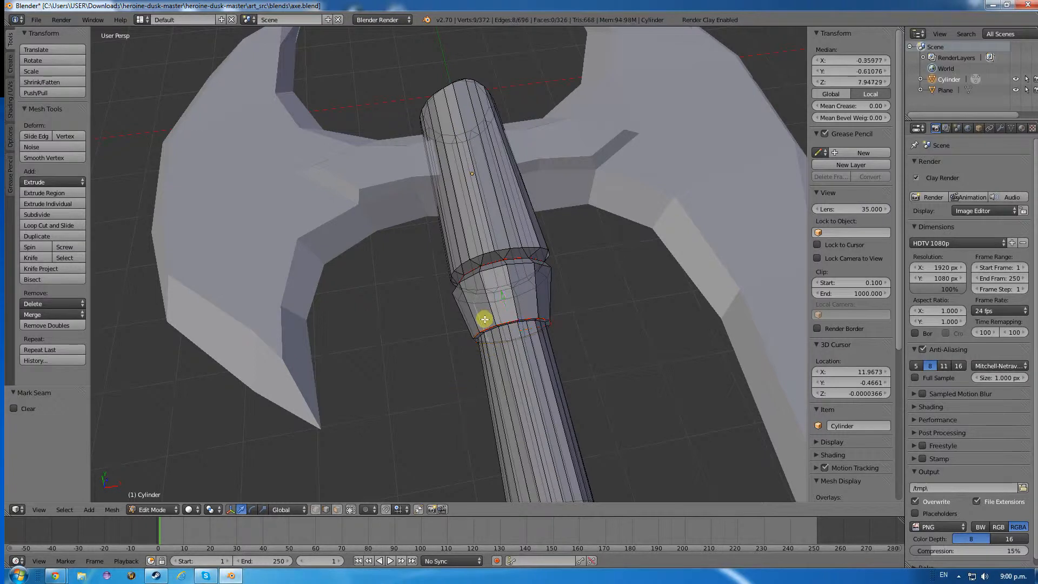
middle_drag(436, 412, 402, 271)
scroll(406, 264, up, 4)
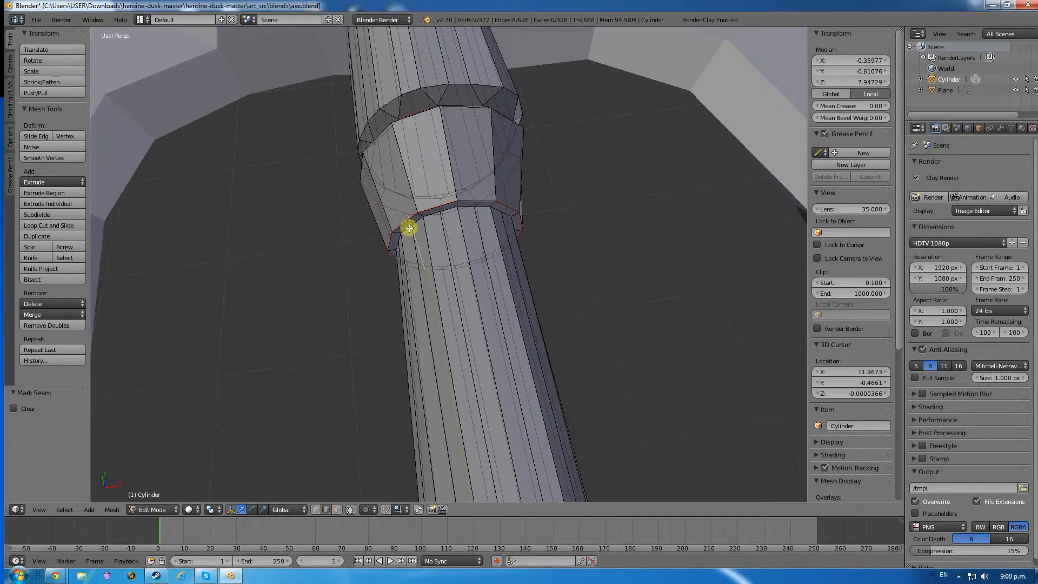
right_click(410, 228)
key(a)
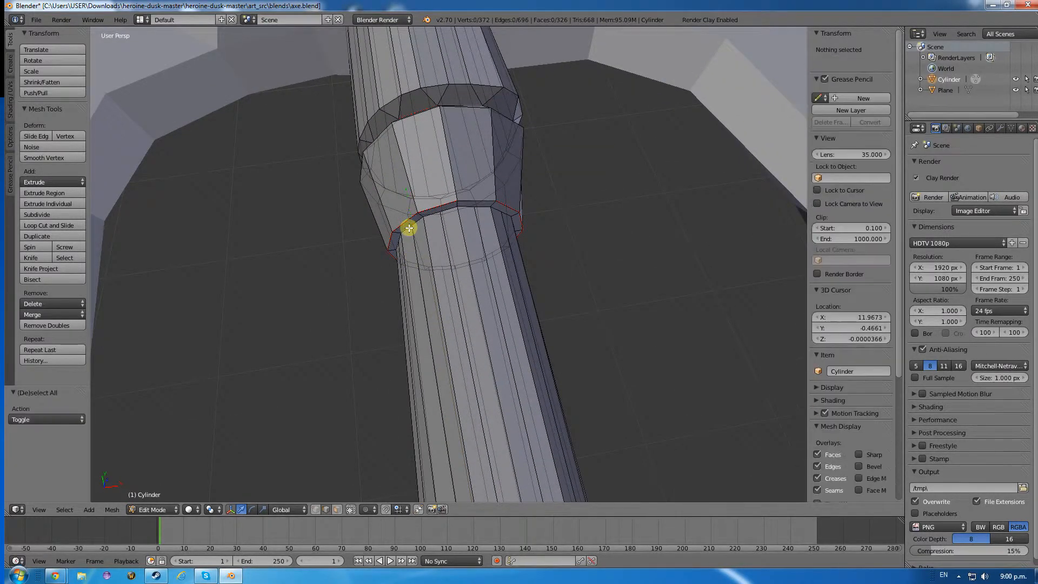
Try to select the ring of edges where the shaft meets the collar's underside, adding edges one by one.
right_click(410, 225)
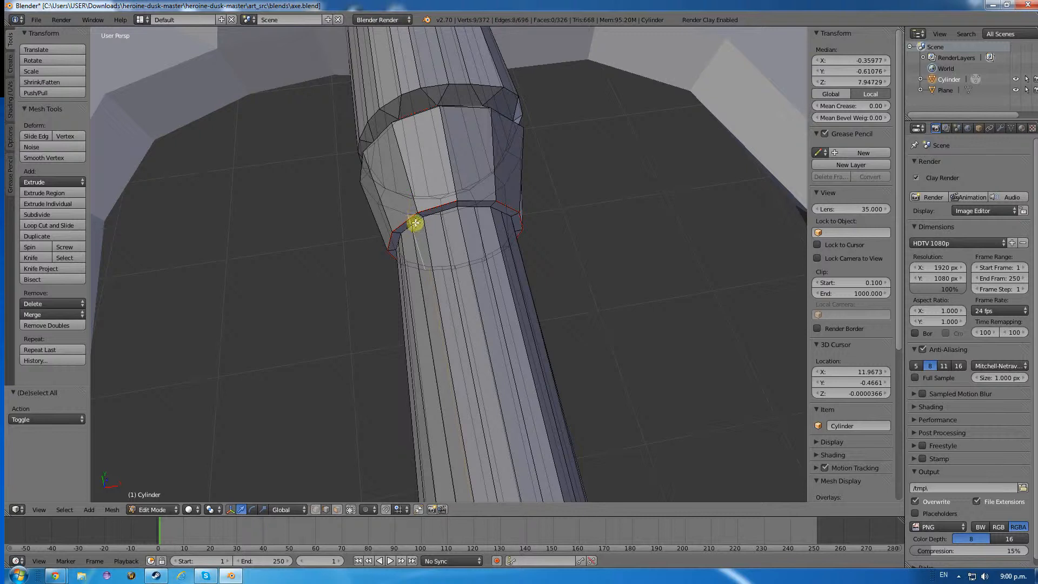
alt+right_click(433, 216)
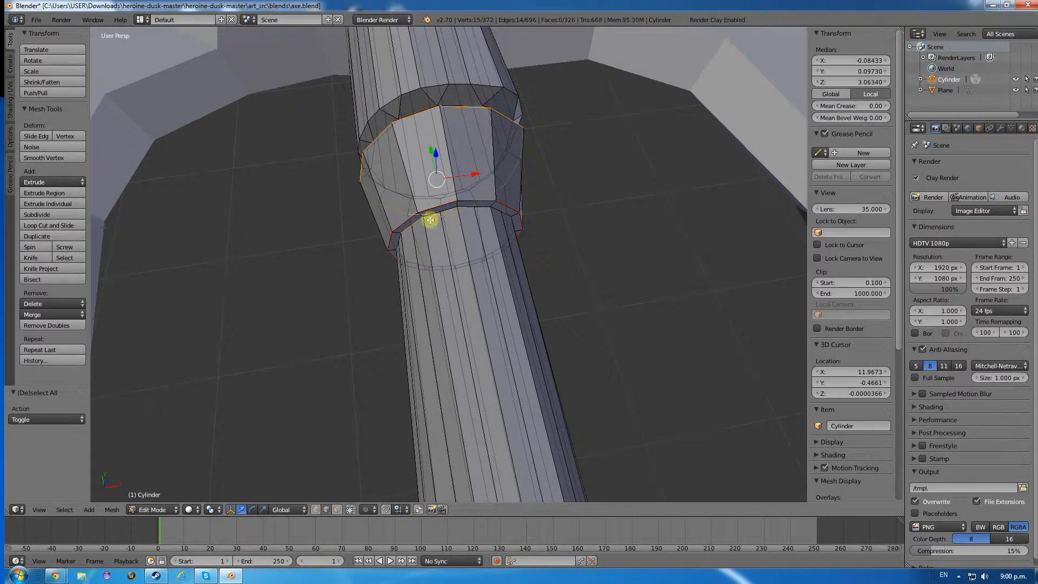
shift+right_click(430, 220)
alt+shift+right_click(392, 210)
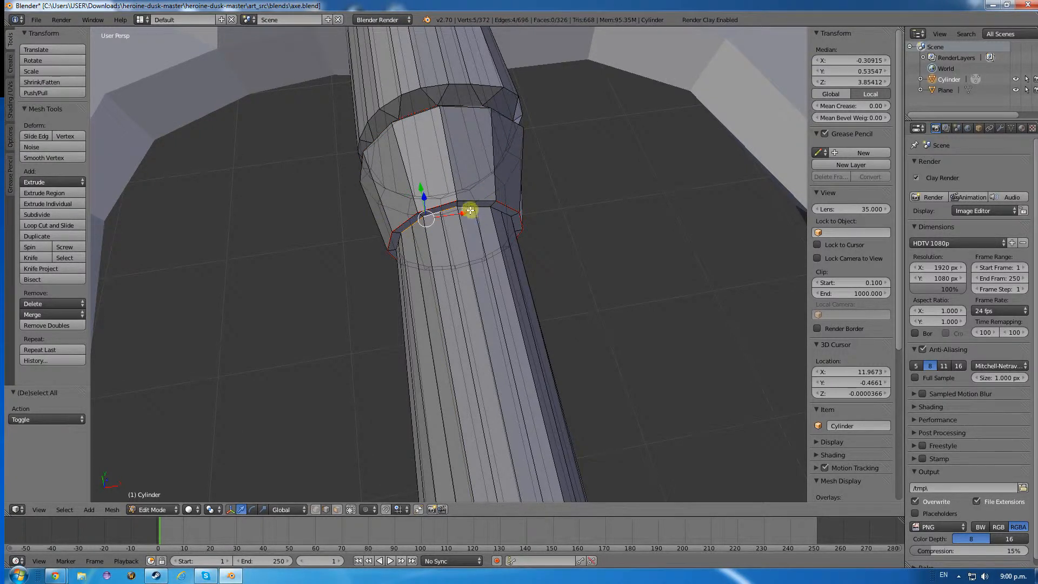
alt+shift+right_click(479, 207)
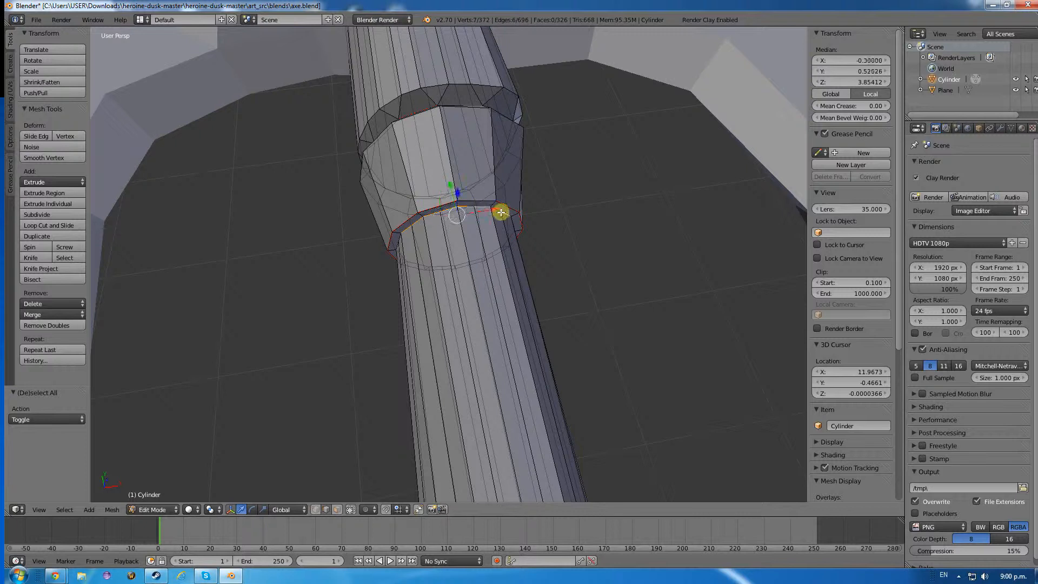
alt+shift+right_click(516, 224)
middle_drag(347, 278, 357, 290)
key(a)
key(a)
key(a)
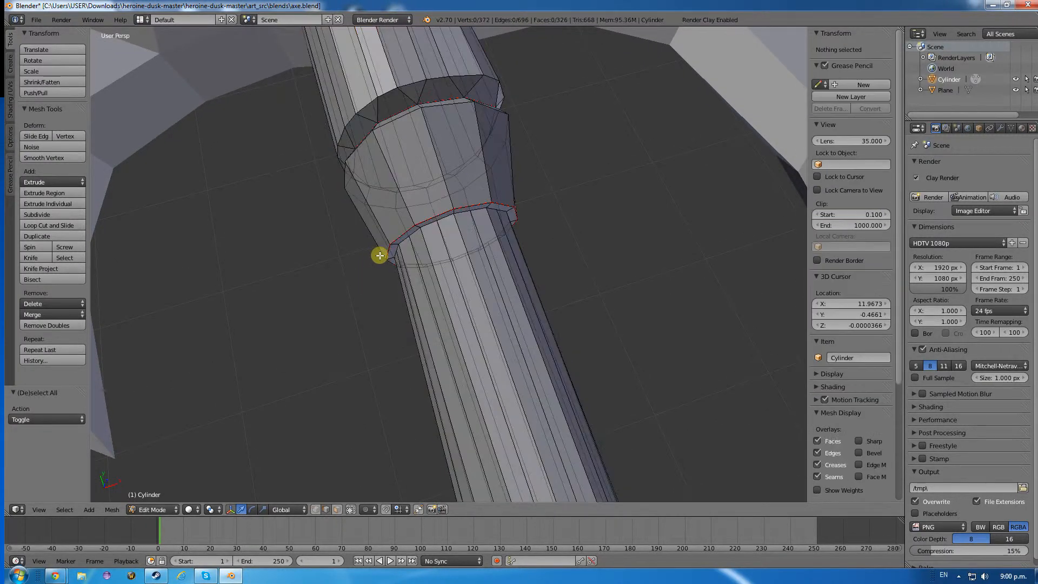
Mark all edges of the narrow ring face on the collar's underside as seams, box-selecting them from the top view.
key(KP_7)
key(b)
drag(359, 225, 549, 260)
key(ctrl+e)
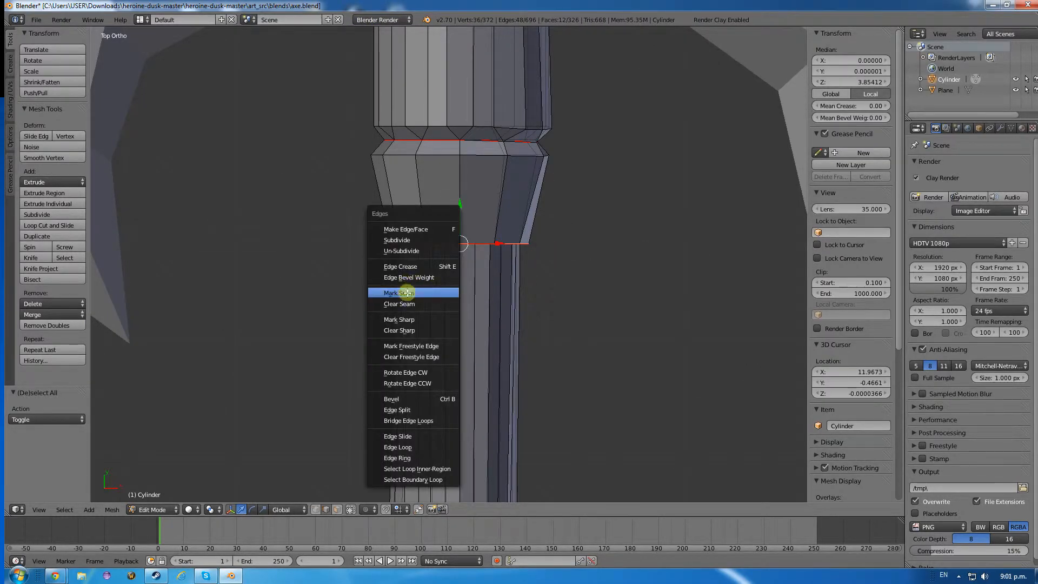
click(439, 292)
middle_drag(329, 273, 340, 222)
key(a)
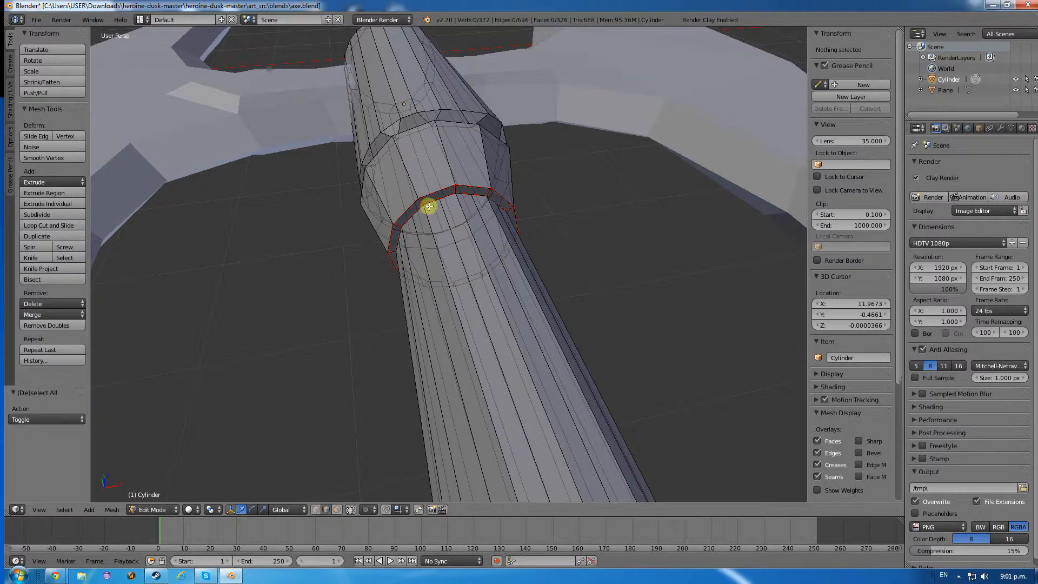
scroll(427, 204, up, 4)
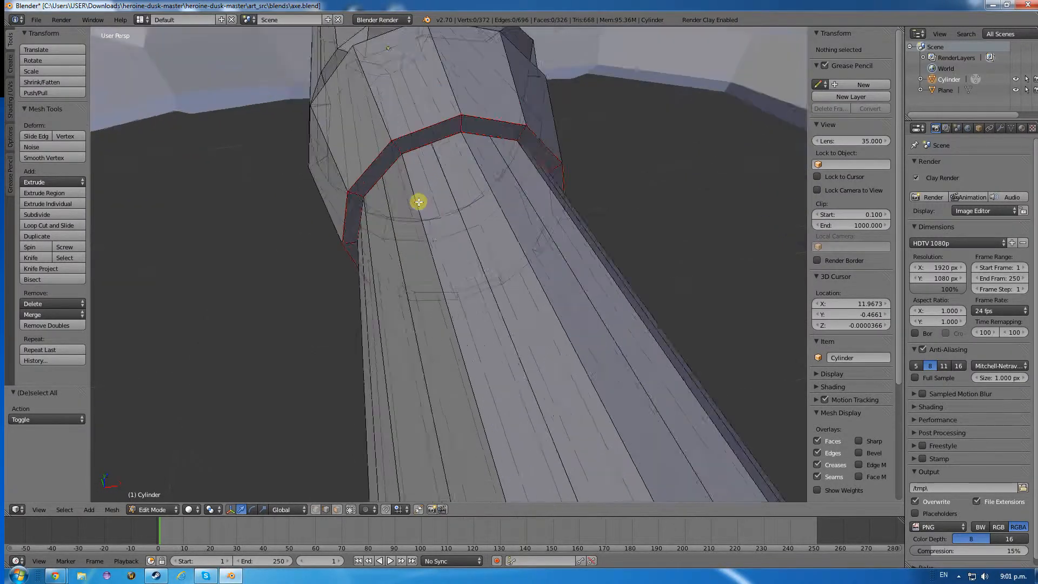
click(383, 121)
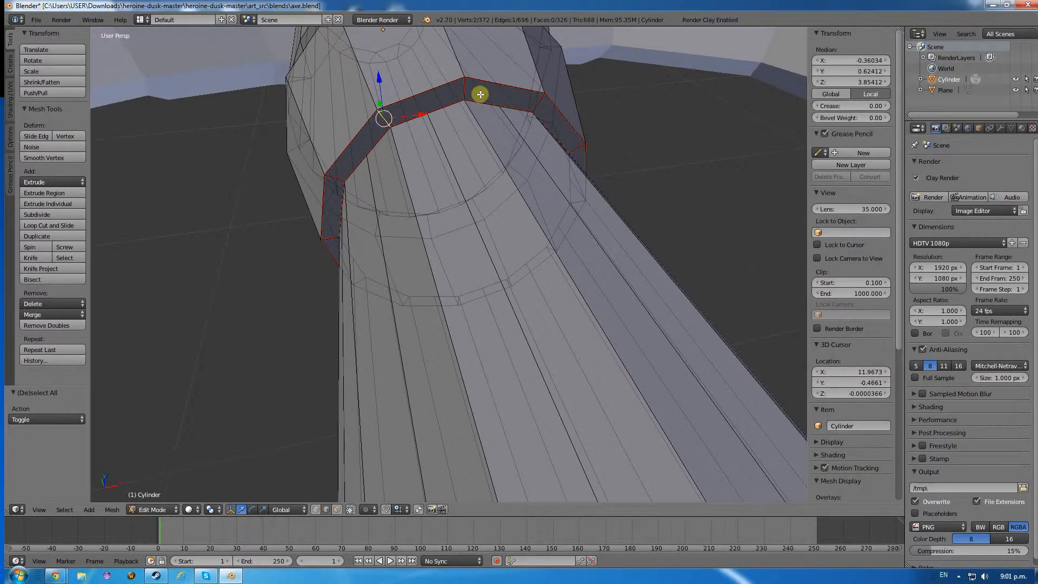
shift+click(465, 84)
shift+click(538, 101)
shift+click(534, 106)
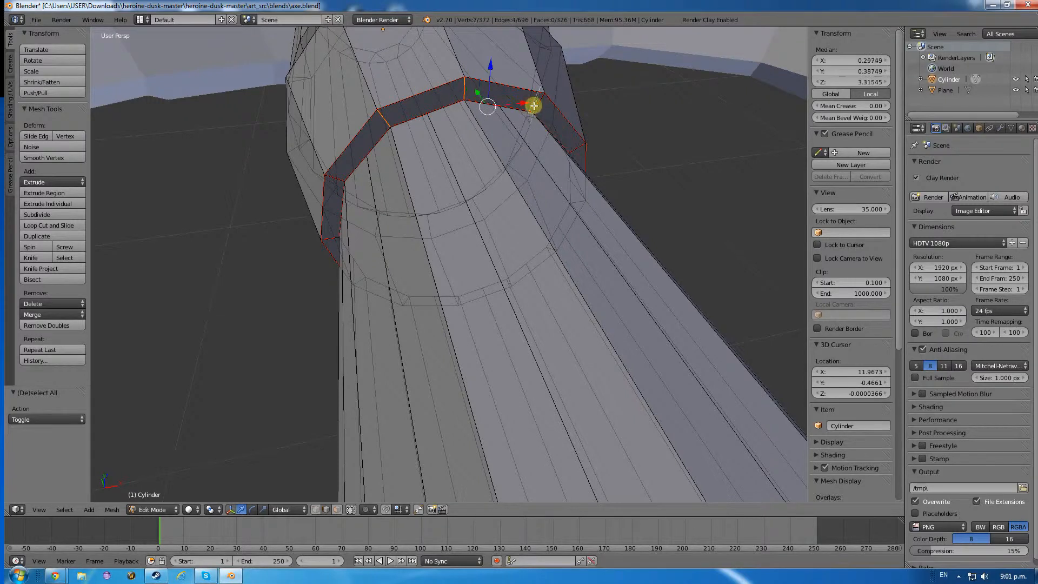
Limit selection to visible geometry and select the short cross edges on the facing side of the collar's underside ring.
click(351, 510)
key(a)
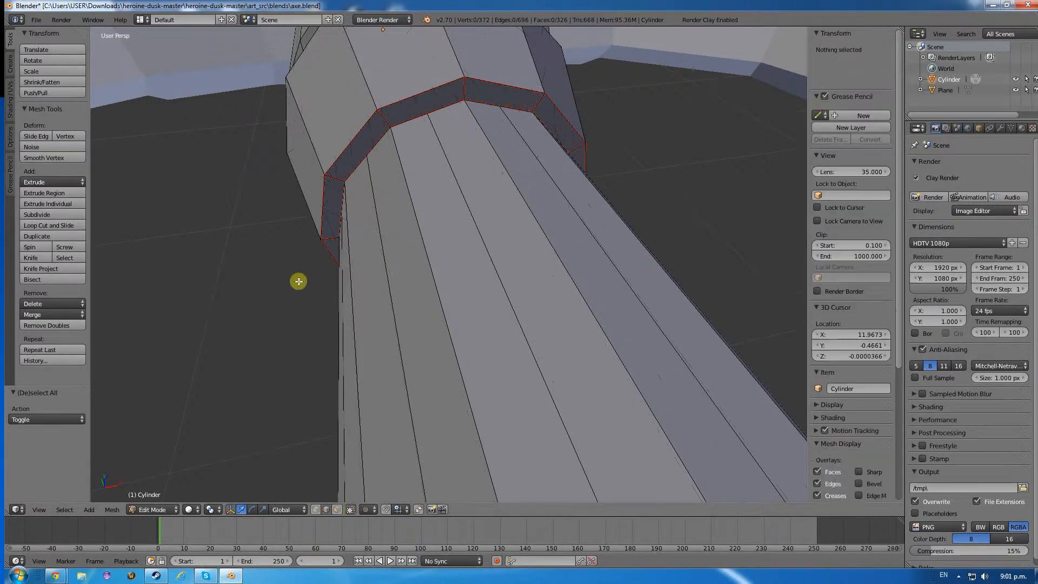
click(380, 111)
shift+click(465, 80)
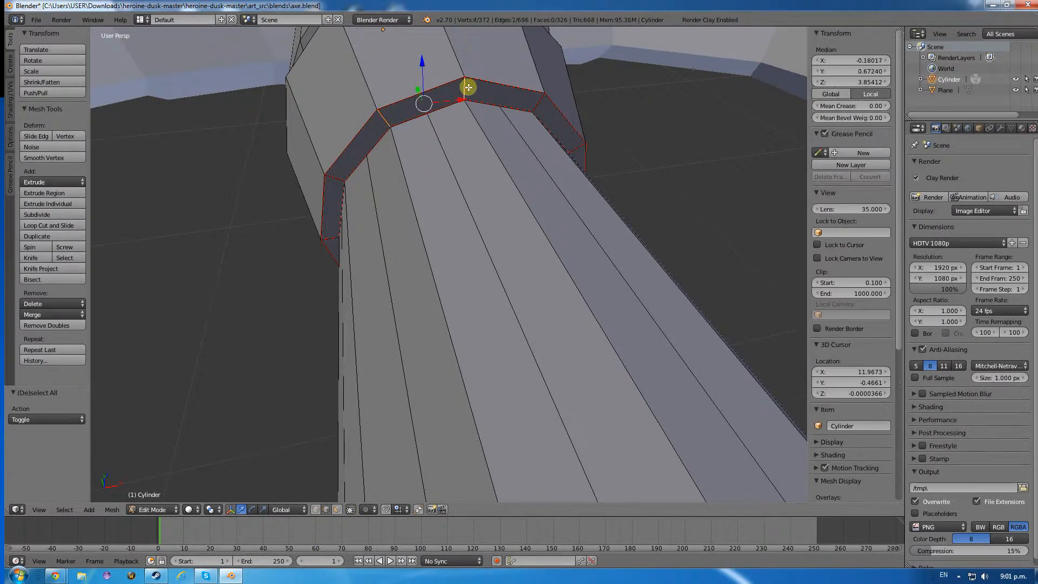
shift+click(537, 106)
shift+right_click(584, 149)
shift+right_click(575, 148)
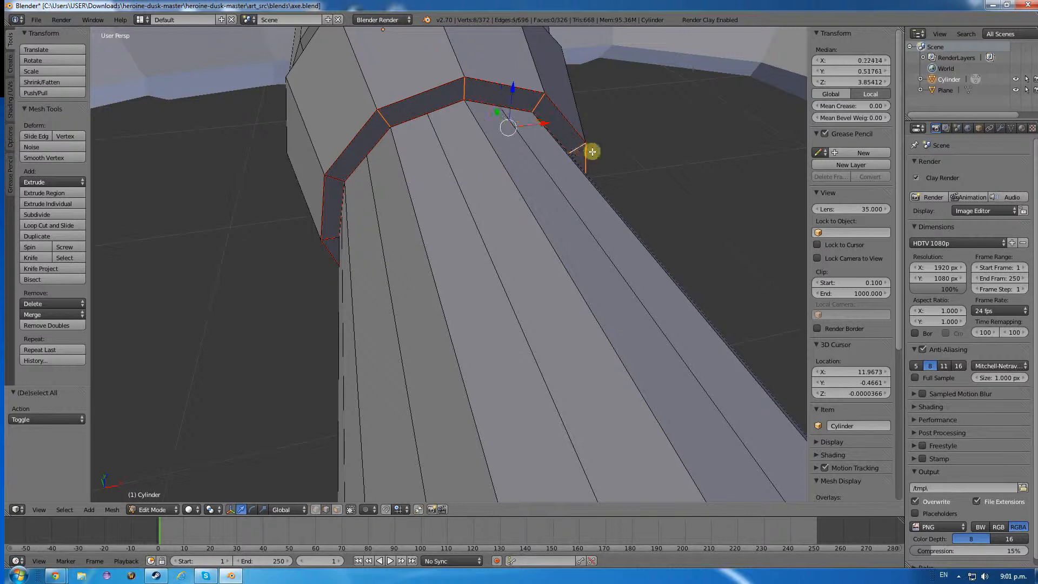
shift+right_click(586, 153)
shift+right_click(334, 175)
shift+right_click(332, 238)
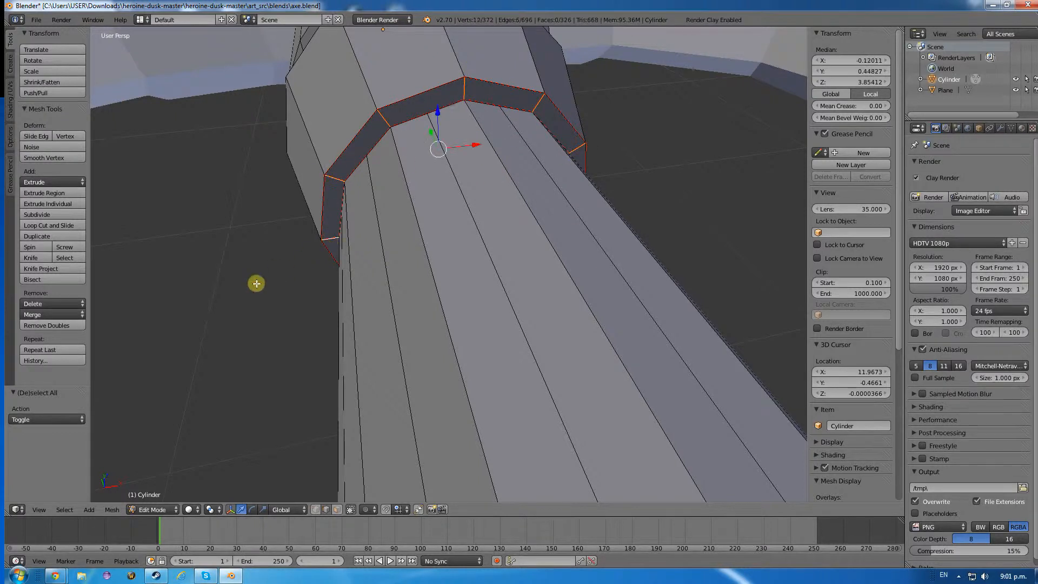
Add the remaining short cross edges around the collar's underside ring to the selection and clear the seams from all of them.
middle_drag(255, 283, 298, 276)
shift+right_click(338, 302)
shift+right_click(383, 362)
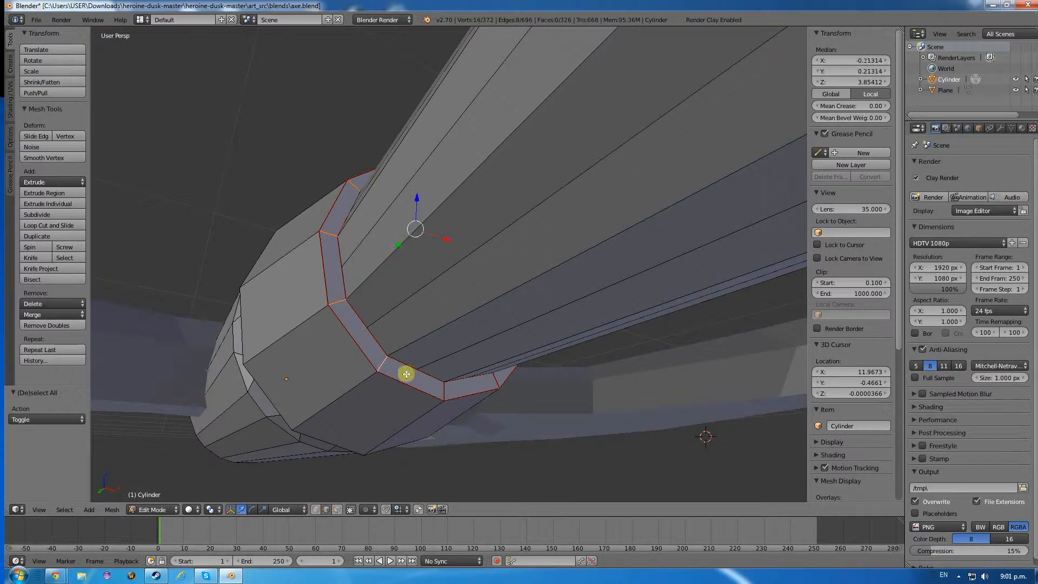
shift+right_click(438, 388)
shift+right_click(505, 381)
mouse_move(507, 381)
middle_down()
mouse_move(533, 389)
mouse_move(496, 394)
middle_up()
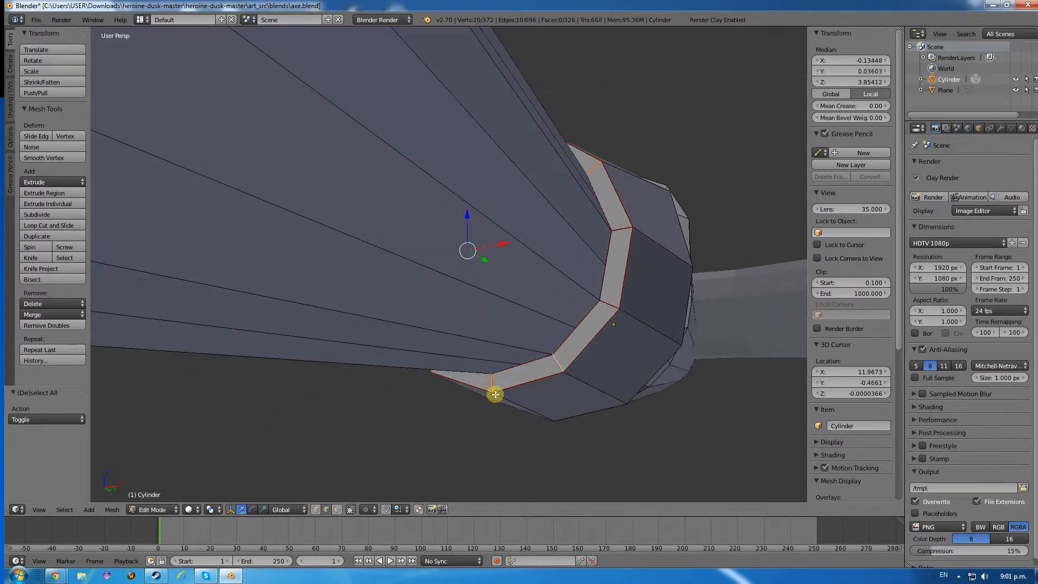
shift+right_click(611, 303)
shift+right_click(622, 228)
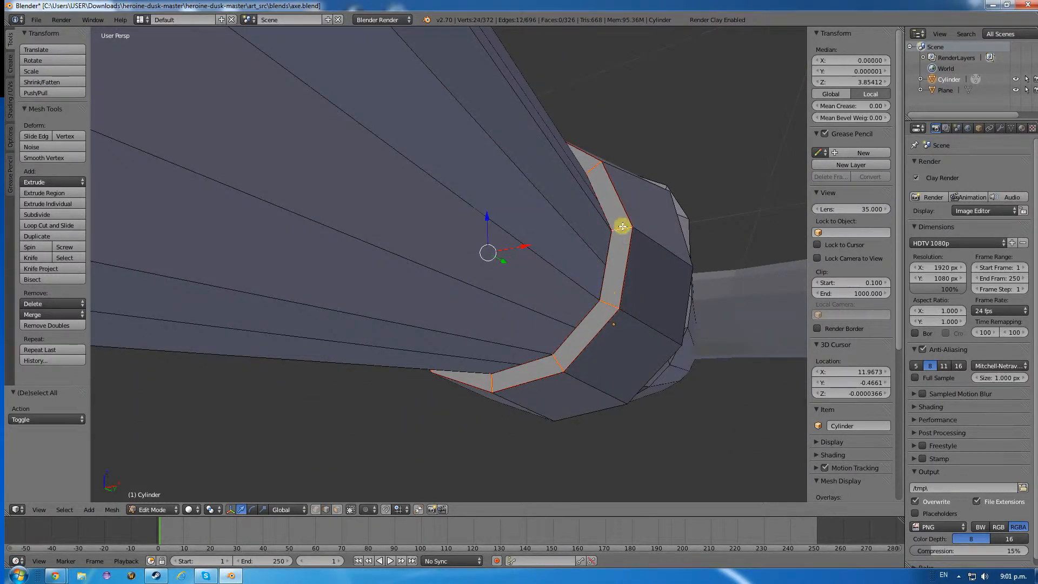
key(ctrl+e)
click(500, 231)
middle_drag(501, 231, 472, 293)
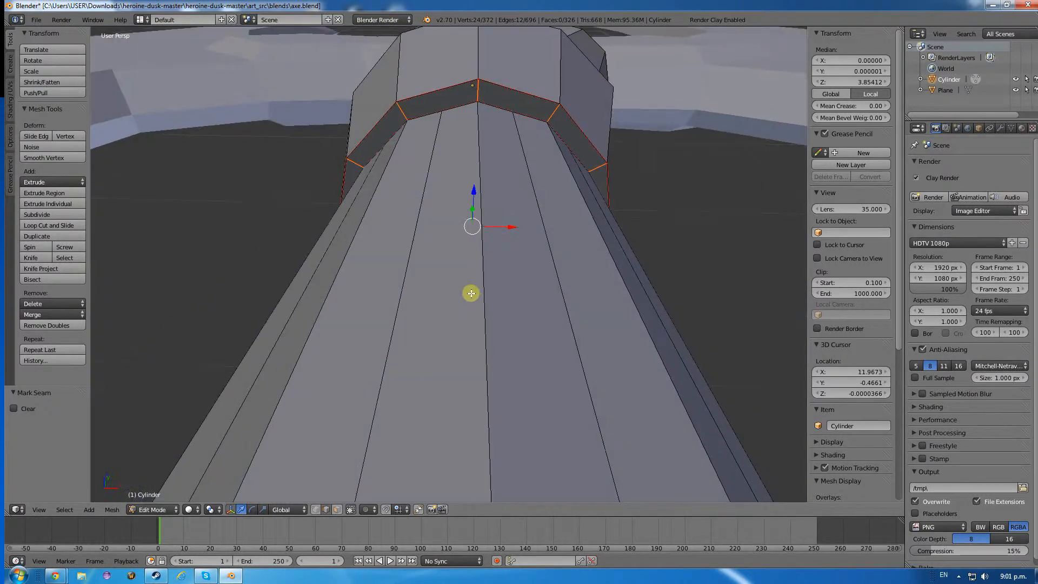
key(ctrl+e)
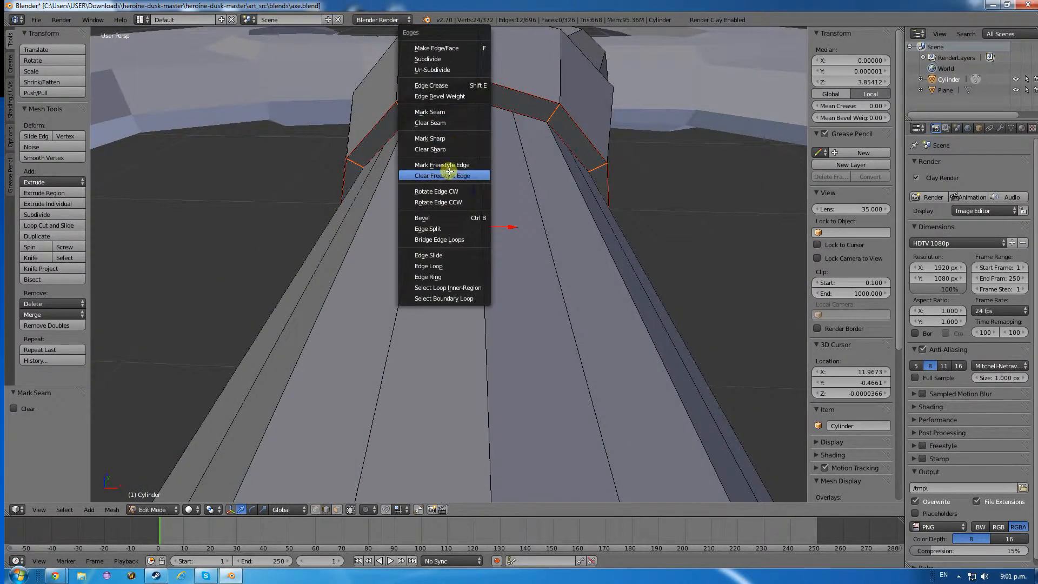
click(437, 123)
middle_drag(301, 221, 283, 308)
key(a)
Try to select the inner edge ring where the upper shaft enters the end face of the handle's middle sleeve.
scroll(289, 335, down, 6)
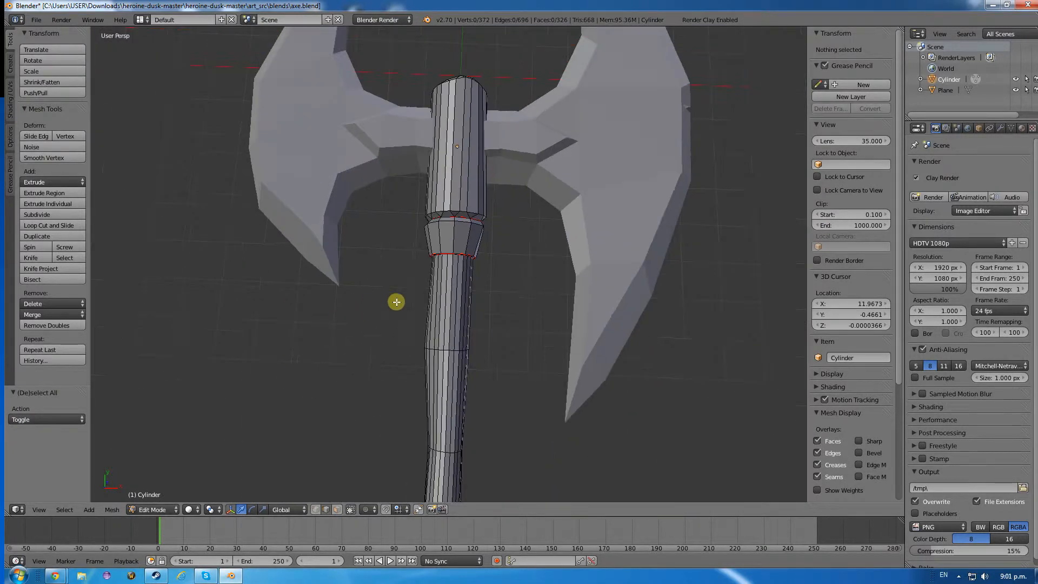
scroll(411, 249, up, 3)
middle_drag(423, 330, 415, 547)
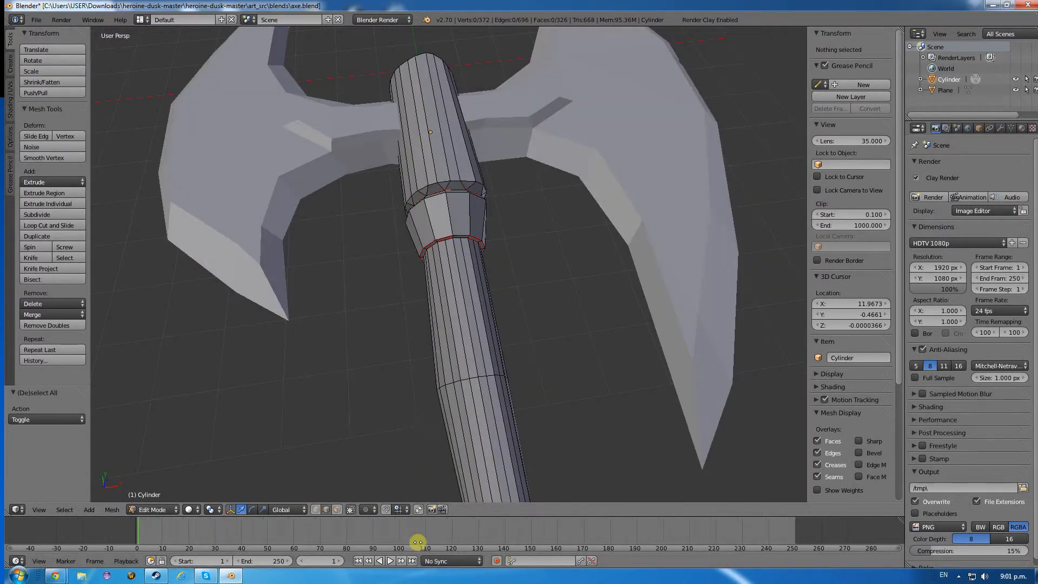
middle_drag(418, 458, 505, 411)
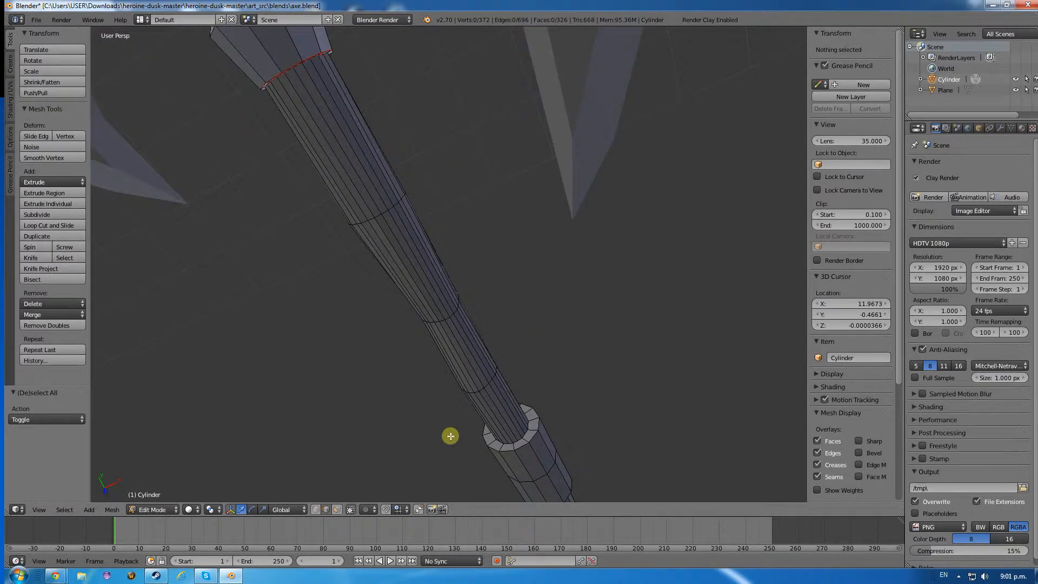
middle_drag(452, 433, 442, 428)
scroll(537, 439, up, 5)
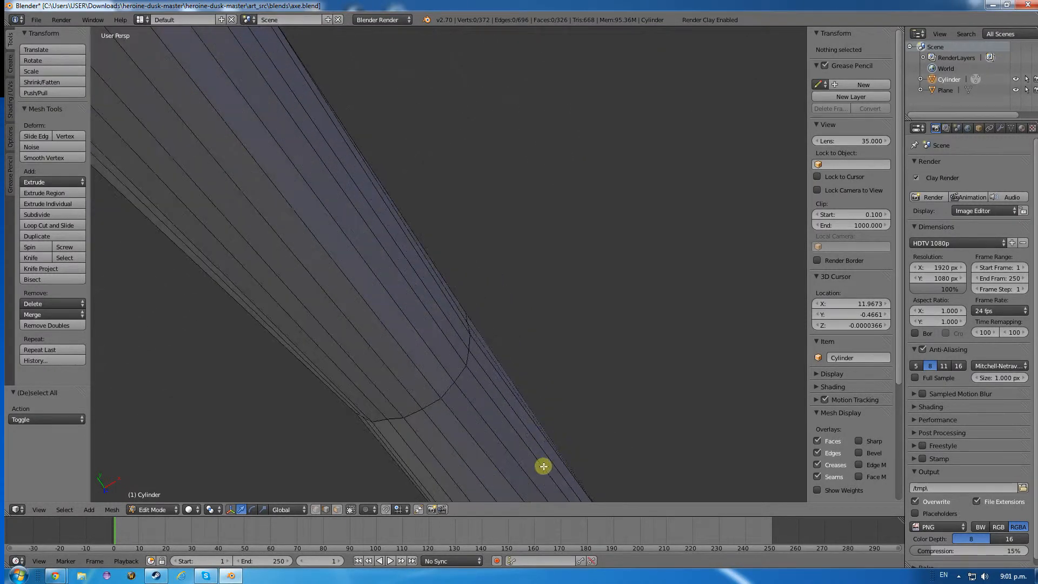
middle_drag(542, 465, 426, 193)
scroll(432, 206, up, 3)
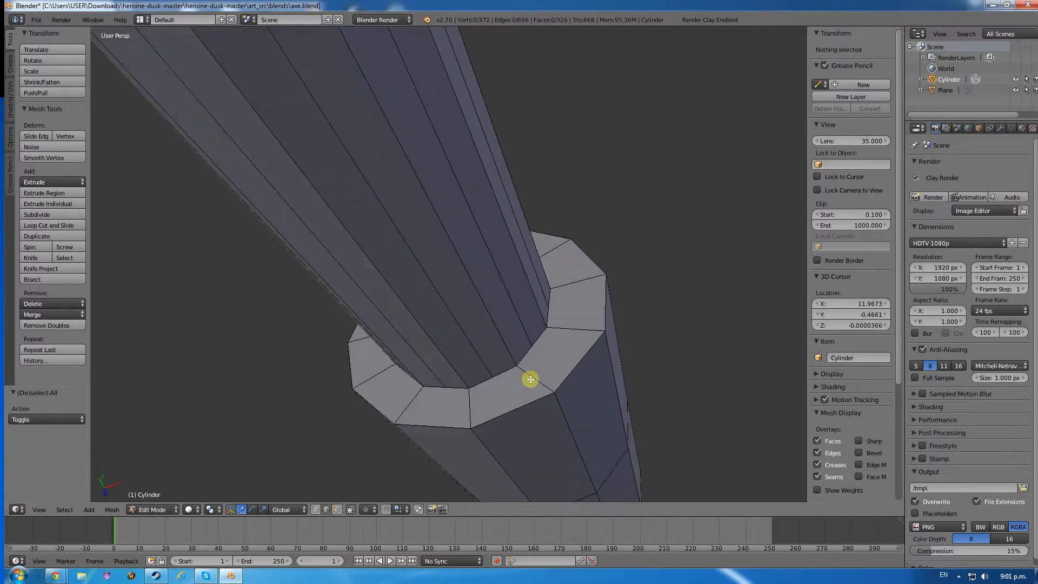
alt+right_click(528, 354)
alt+right_click(497, 376)
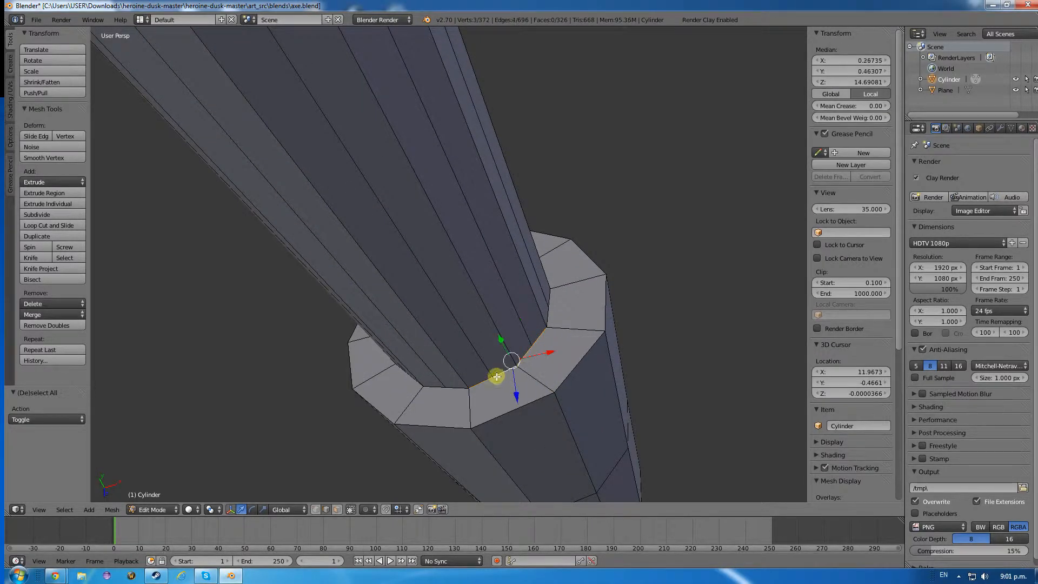
alt+shift+right_click(460, 385)
middle_drag(378, 389, 481, 351)
alt+right_click(497, 337)
alt+right_click(467, 307)
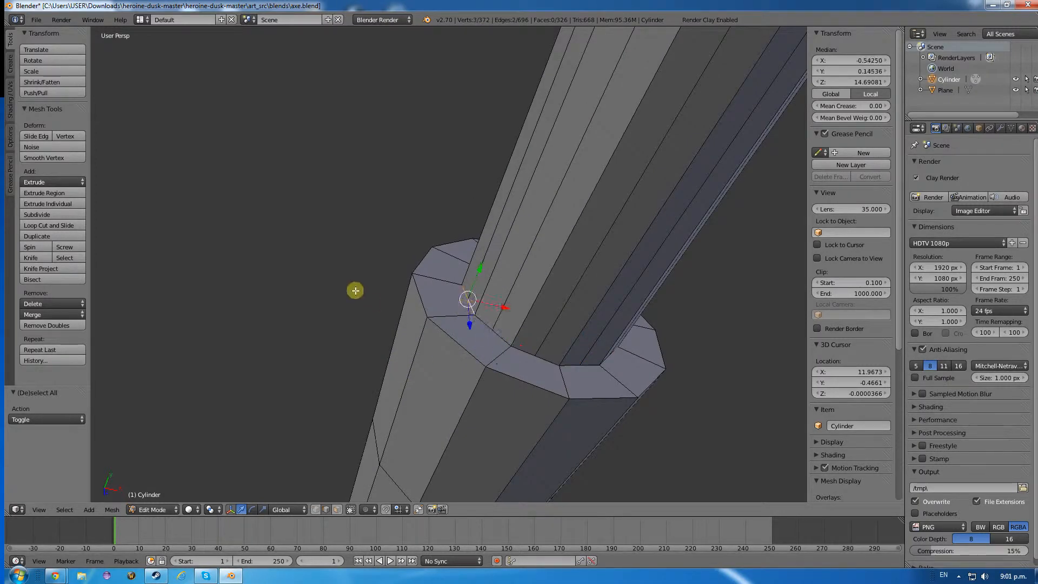
middle_drag(355, 290, 370, 368)
middle_drag(459, 395, 442, 364)
Select the inner ring edges where the upper shaft enters the middle sleeve, leaving out the shaft's lengthwise edges.
alt+right_click(458, 391)
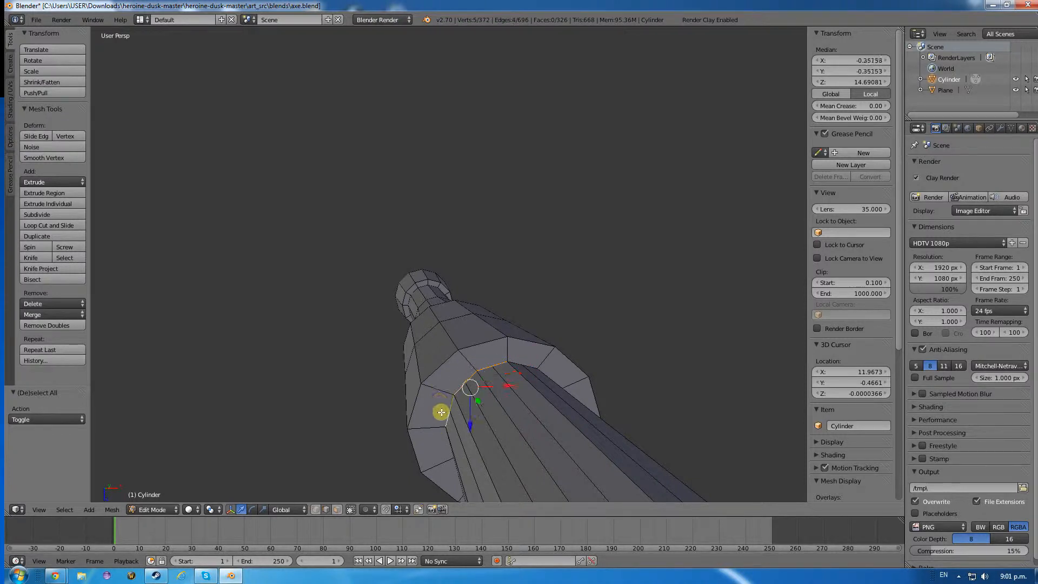
alt+shift+right_click(532, 359)
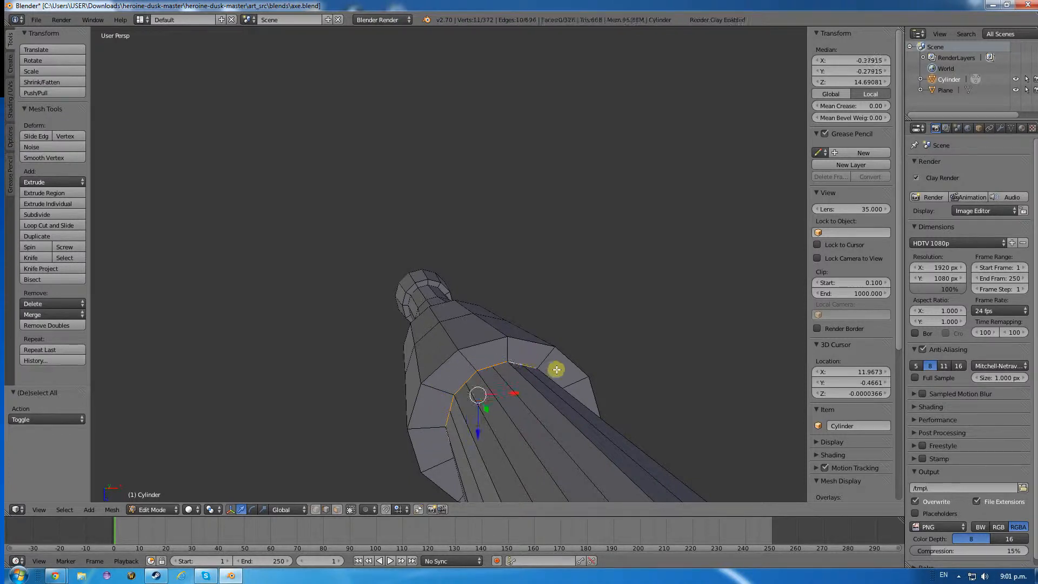
alt+shift+right_click(568, 376)
middle_drag(599, 382, 456, 404)
alt+shift+right_click(452, 403)
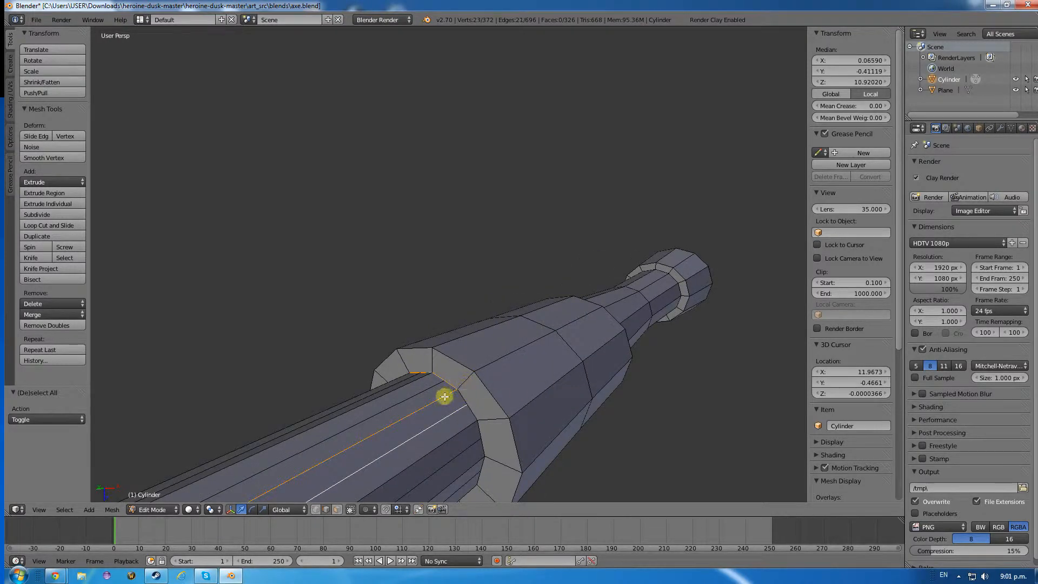
alt+shift+right_click(445, 396)
alt+shift+right_click(466, 399)
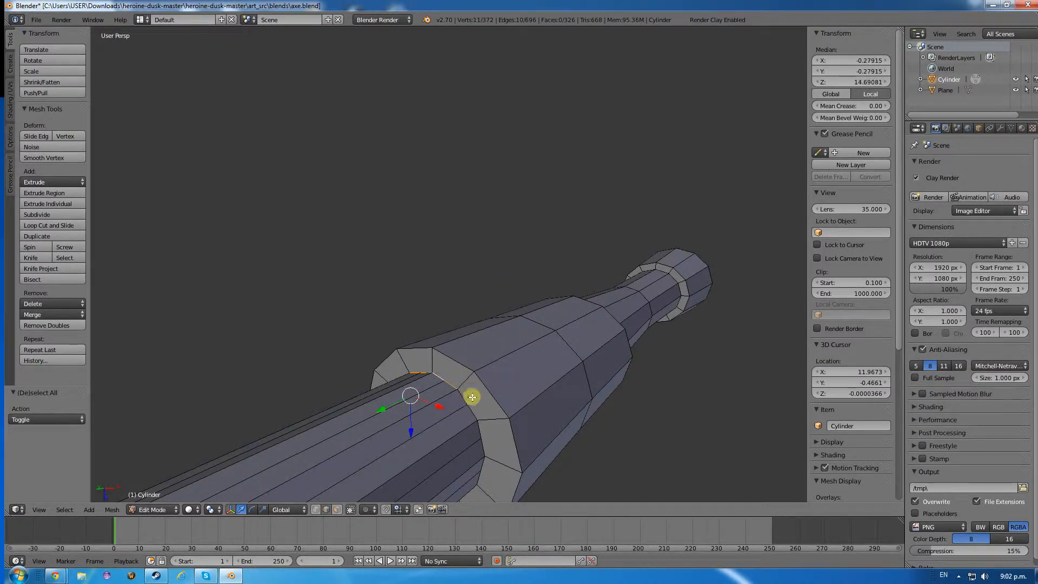
shift+right_click(493, 455)
shift+right_click(485, 475)
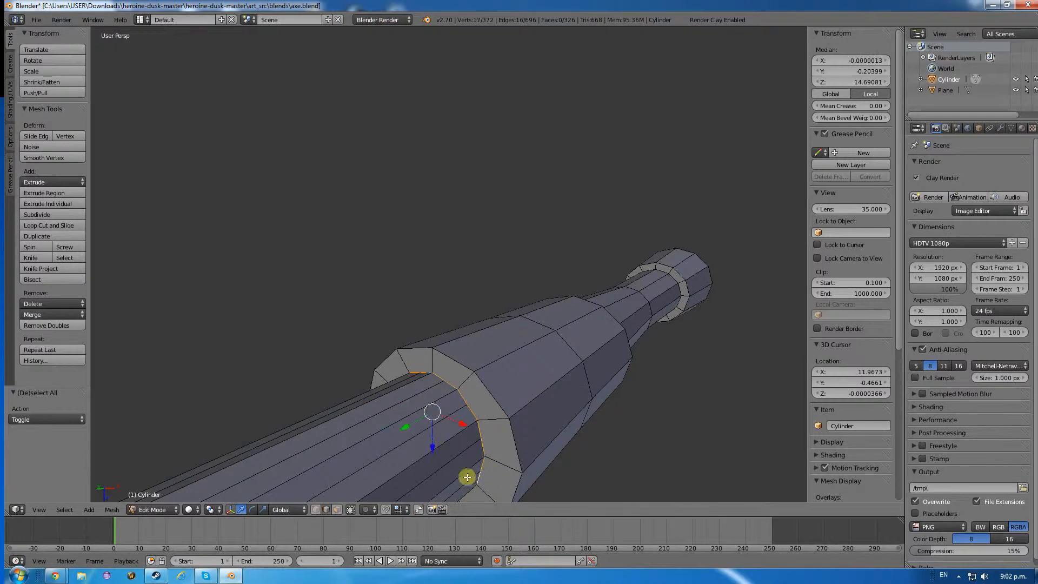
Add the remaining inner ring edges at the middle sleeve's upper end and mark the complete ring as a seam.
middle_drag(468, 478, 489, 398)
shift+right_click(482, 391)
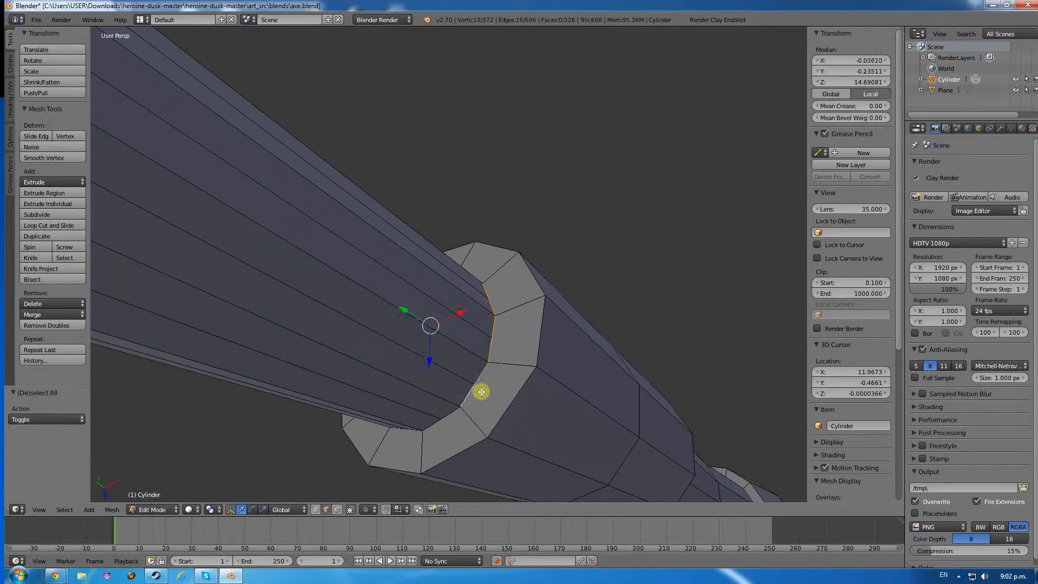
shift+right_click(449, 429)
shift+right_click(401, 439)
middle_drag(400, 438, 475, 436)
shift+right_click(493, 434)
key(ctrl+e)
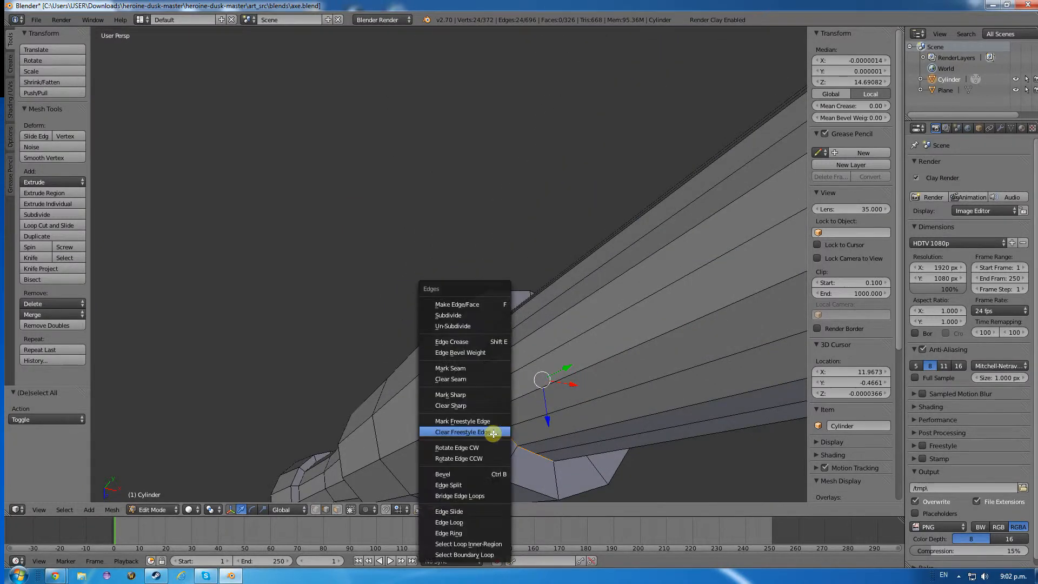
click(452, 368)
Mark the outer rim loop of the middle sleeve's upper end face as a seam.
right_click(442, 390)
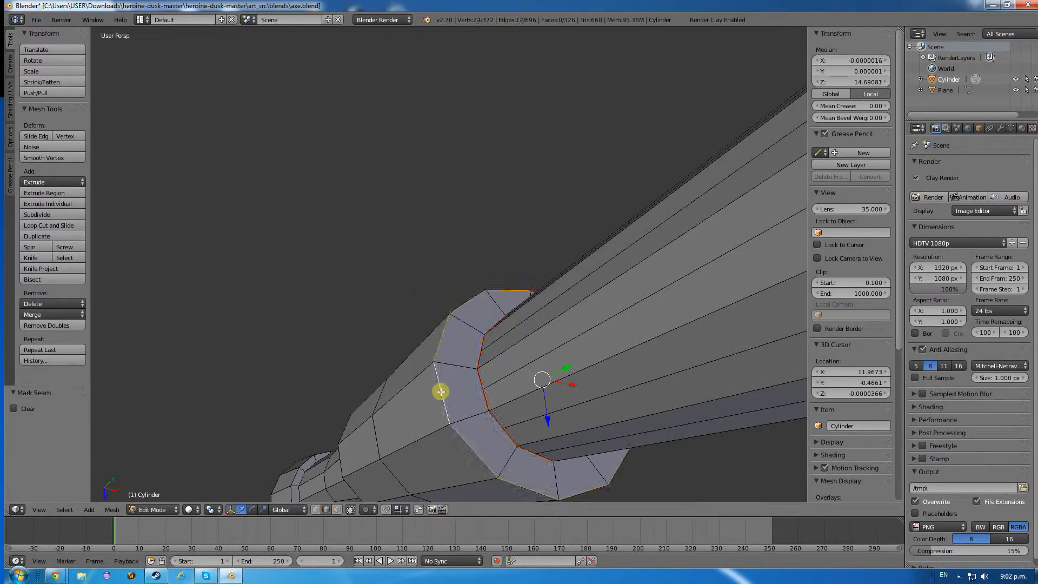
key(ctrl+e)
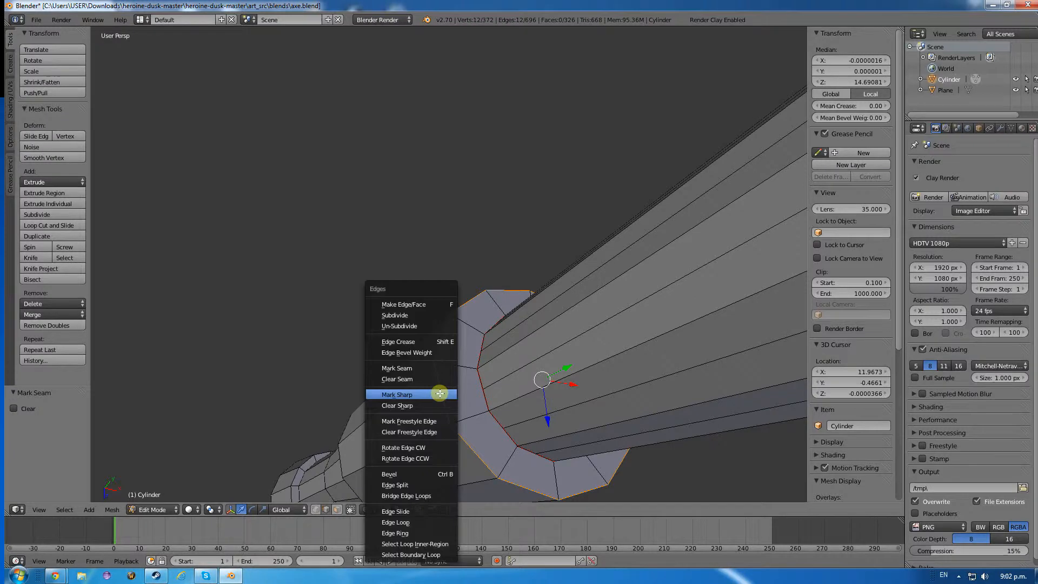
click(400, 367)
Mark the outer and inner edge loops of the middle sleeve's lower end face as seams.
scroll(494, 360, down, 5)
middle_drag(503, 374, 448, 343)
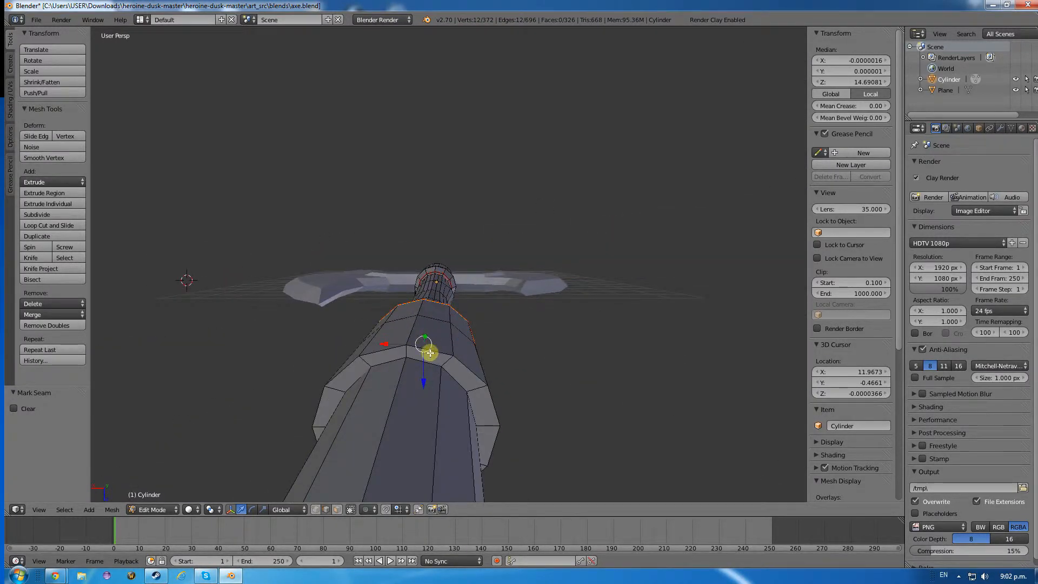
alt+right_click(430, 352)
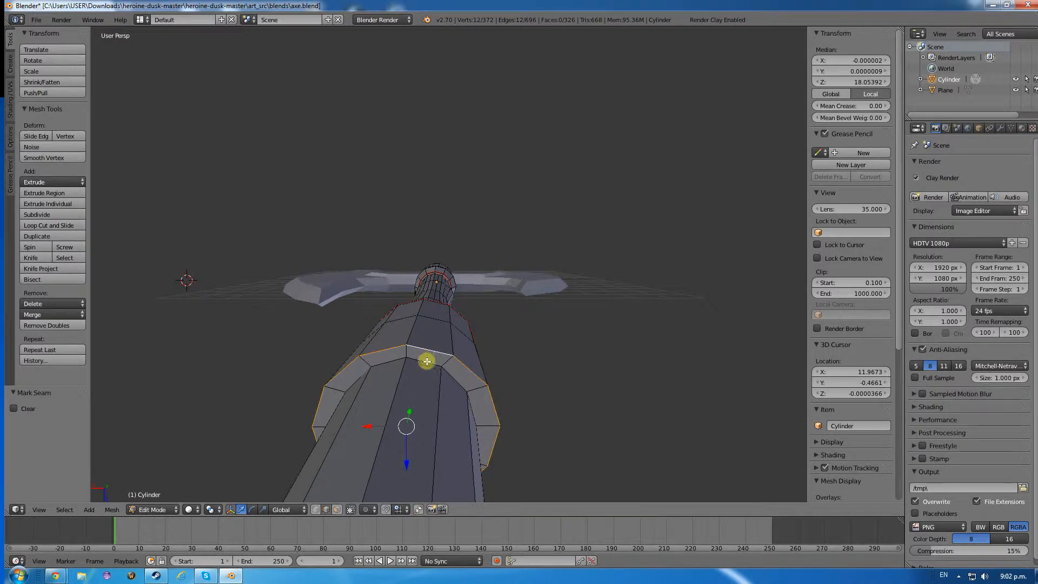
key(ctrl+e)
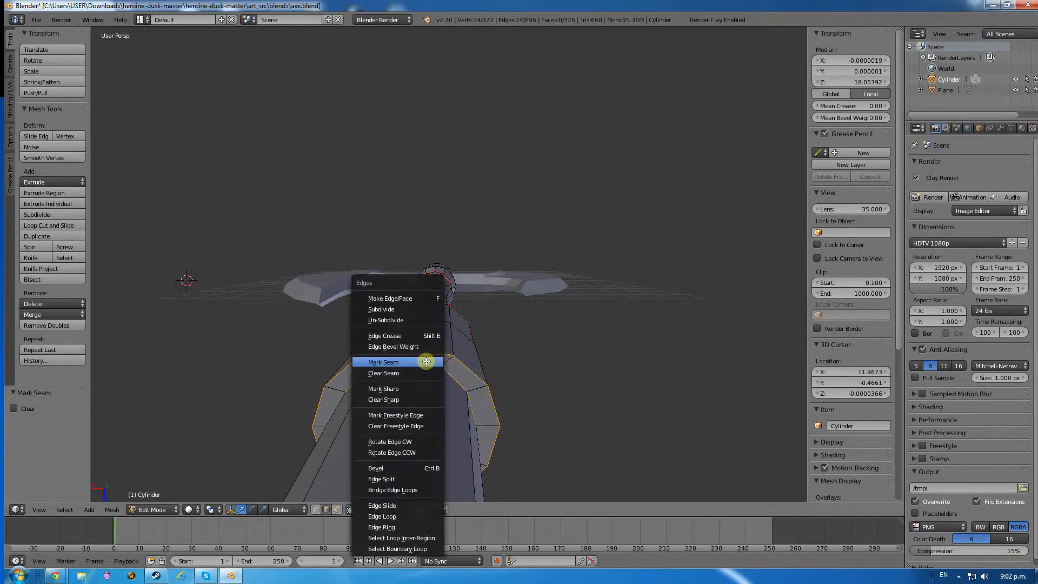
click(397, 359)
Mark the outer and inner edge loops of the step face above the thick pommel section as seams.
middle_drag(301, 389, 570, 392)
middle_drag(533, 331, 591, 367)
scroll(597, 287, up, 4)
shift+middle_drag(678, 306, 624, 389)
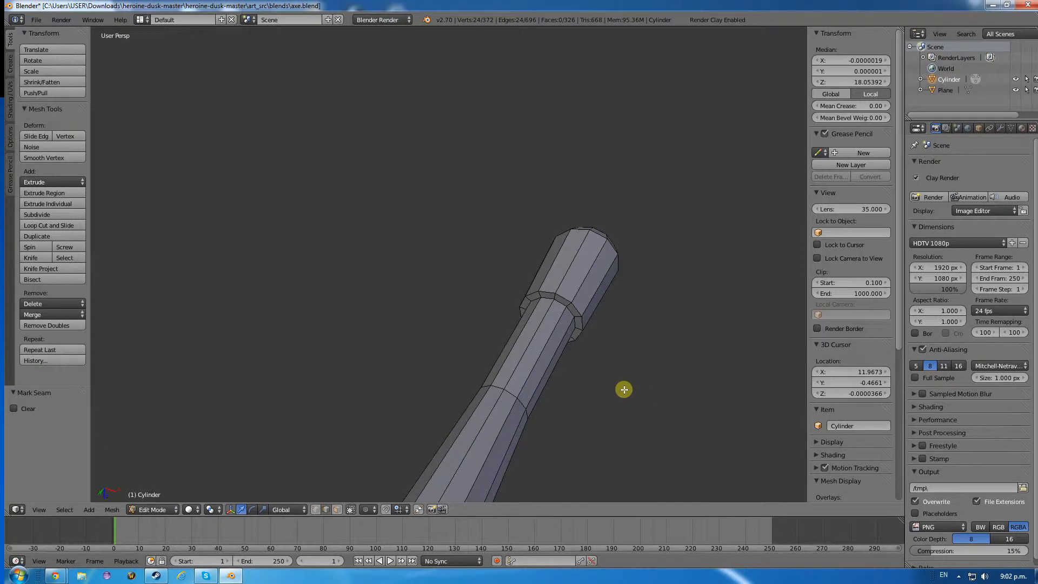
middle_drag(563, 296, 356, 329)
key(ctrl+e)
click(546, 307)
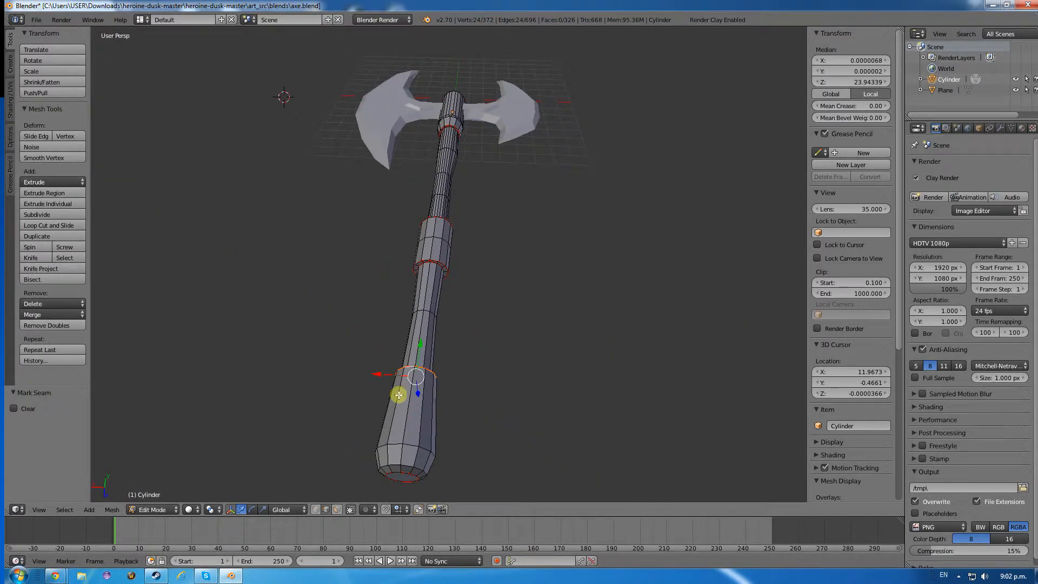
Select the lengthwise edge line from the pommel through the middle sleeve up to the collar and mark it as a seam.
alt+right_click(399, 466)
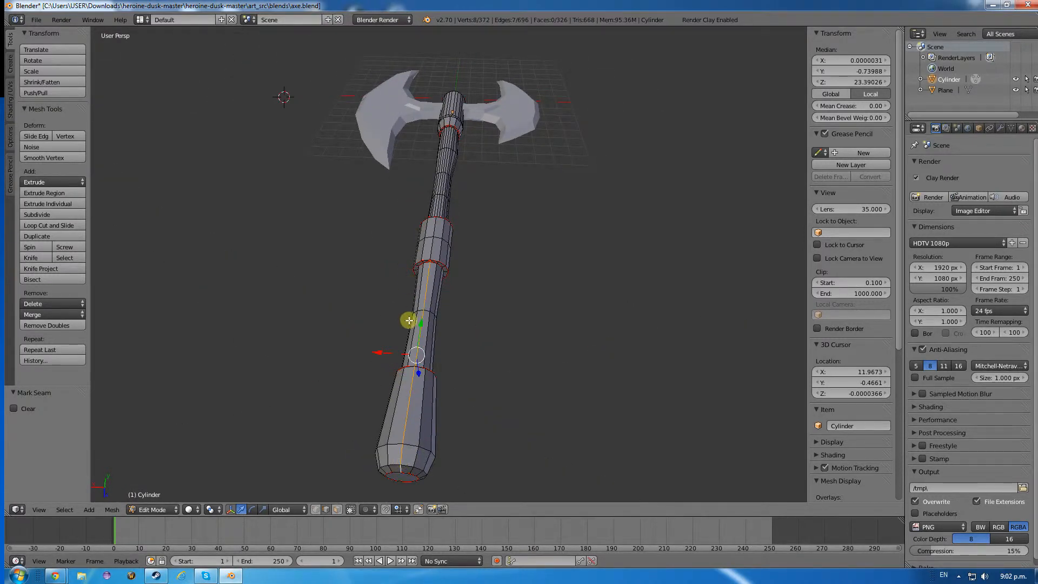
alt+shift+right_click(432, 246)
middle_drag(357, 224, 571, 184)
alt+shift+right_click(382, 430)
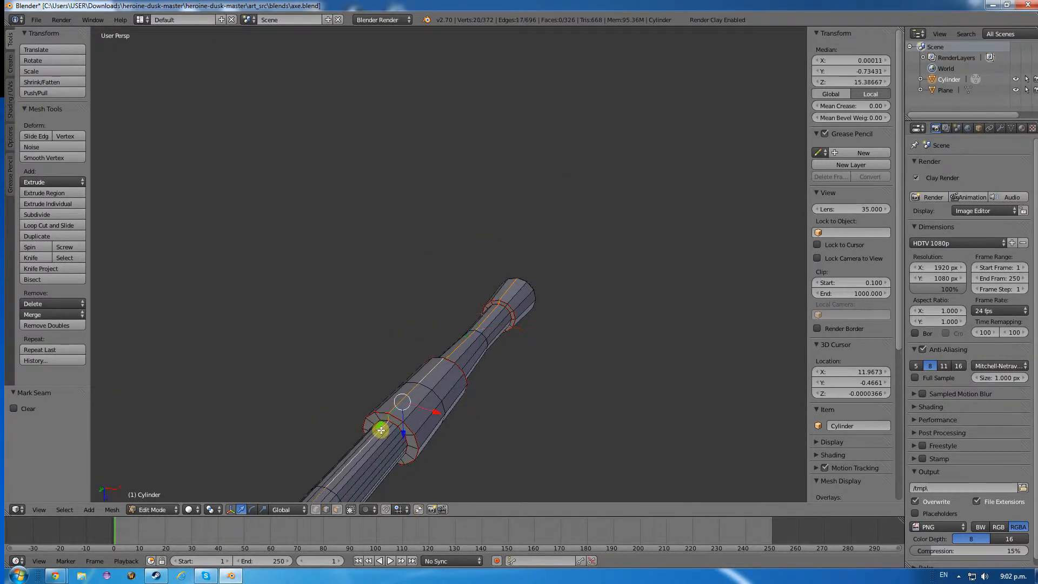
middle_drag(381, 430, 338, 303)
scroll(357, 367, up, 4)
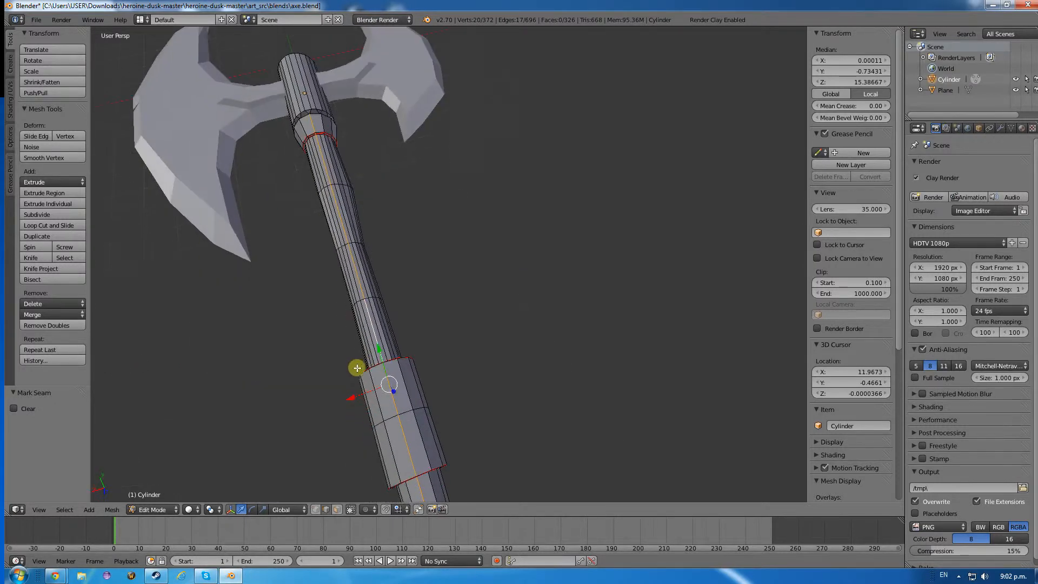
key(ctrl+e)
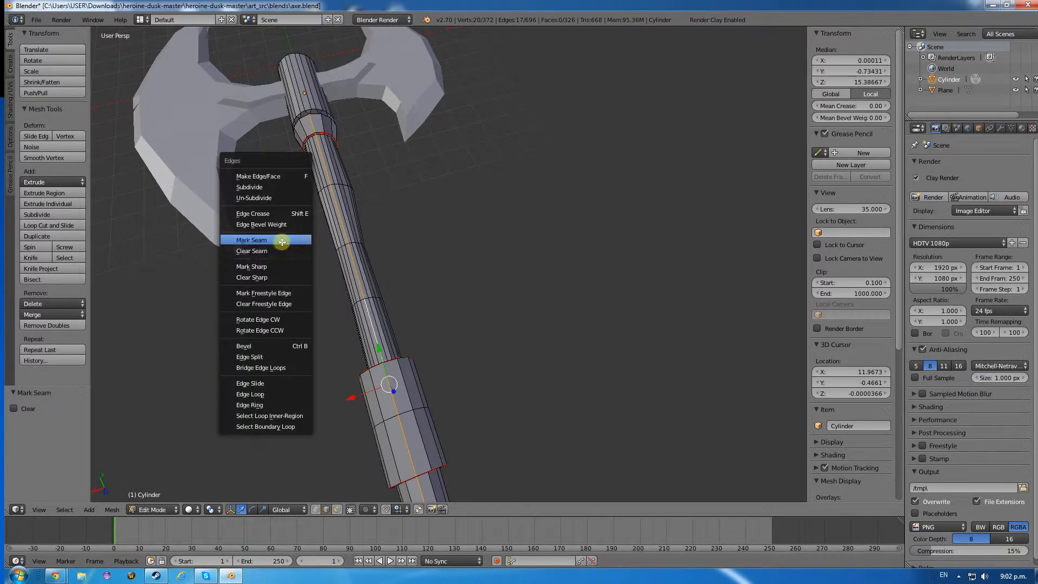
click(277, 239)
Check the marked lengthwise seam along the handle and save the axe file.
middle_drag(257, 120, 354, 137)
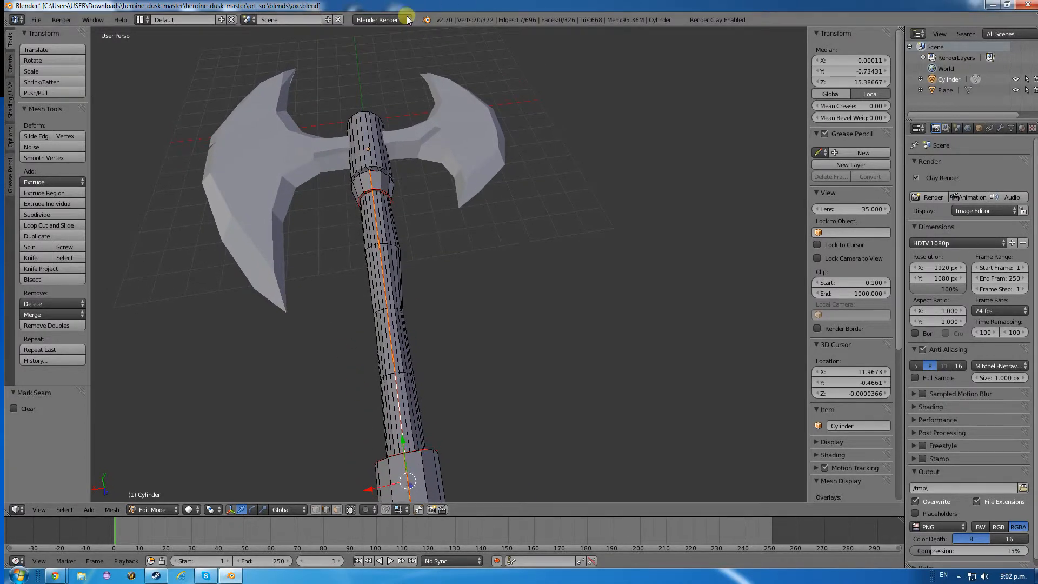
shift+scroll(372, 186, down, 10)
shift+scroll(368, 172, up, 10)
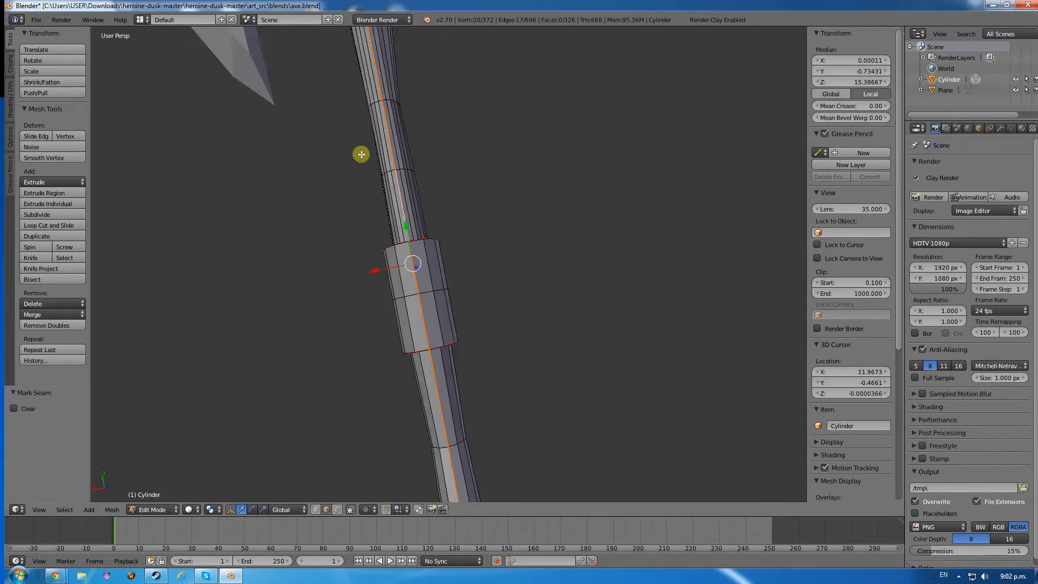
middle_drag(359, 148, 580, 440)
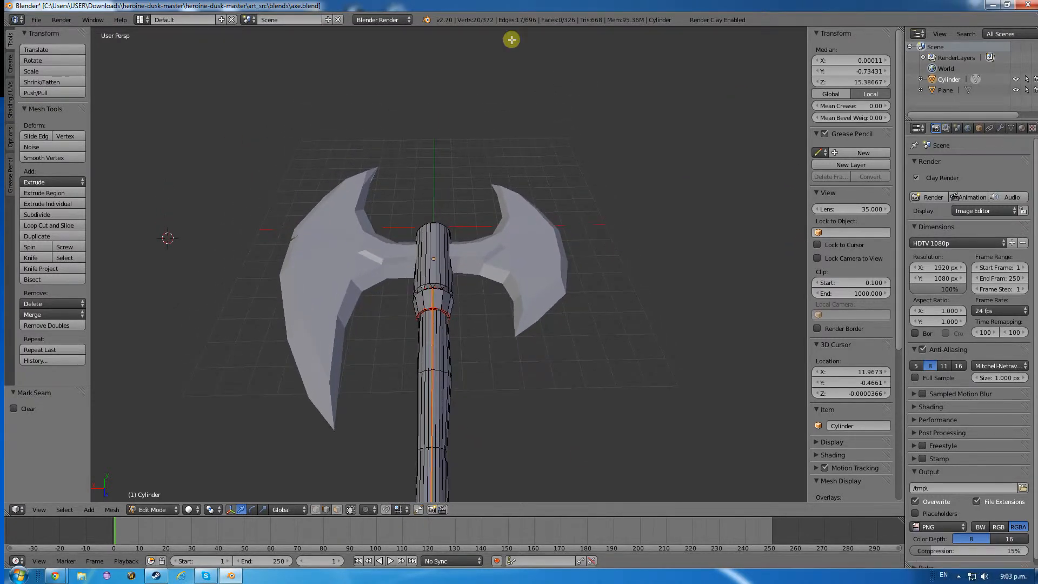
click(36, 19)
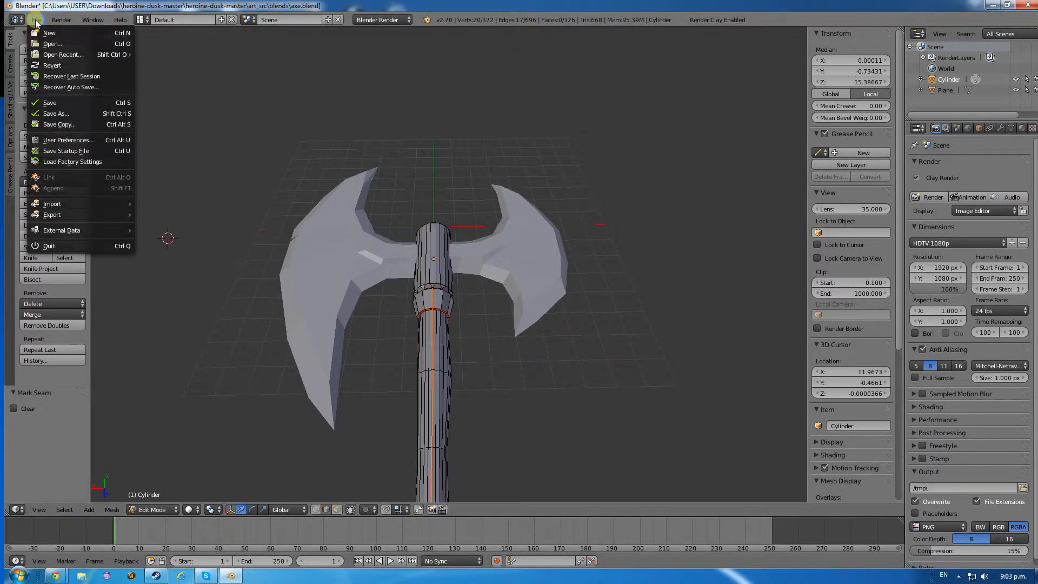
click(58, 102)
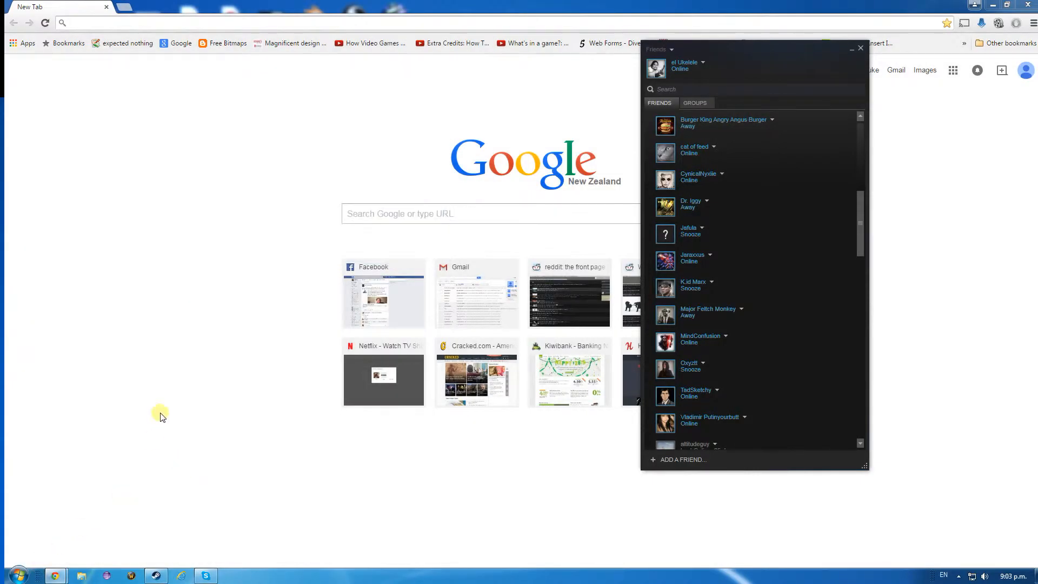
Relaunch Blender and reopen the recent file axe.blend.
click(17, 577)
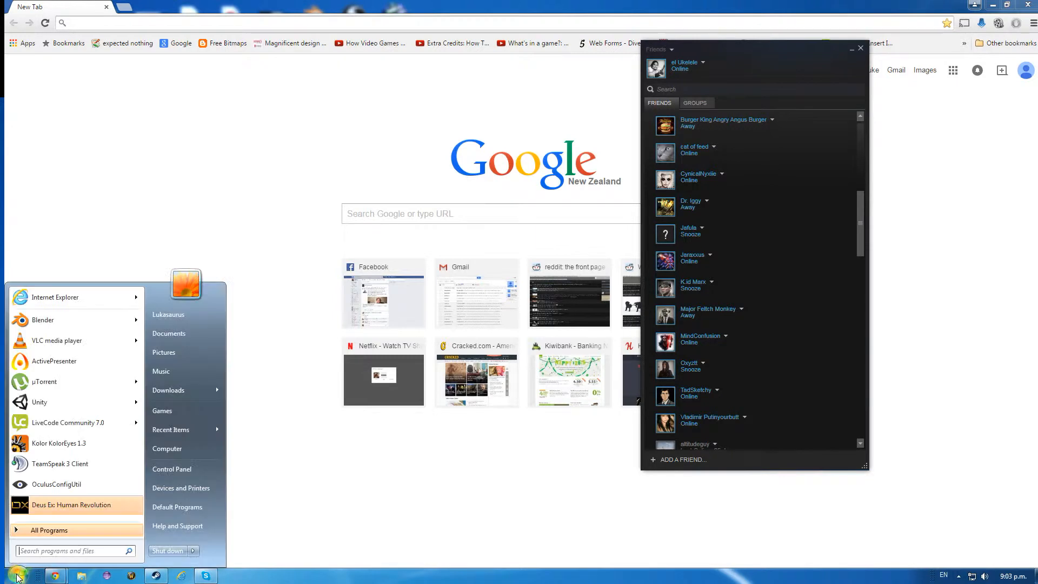
text(blender)
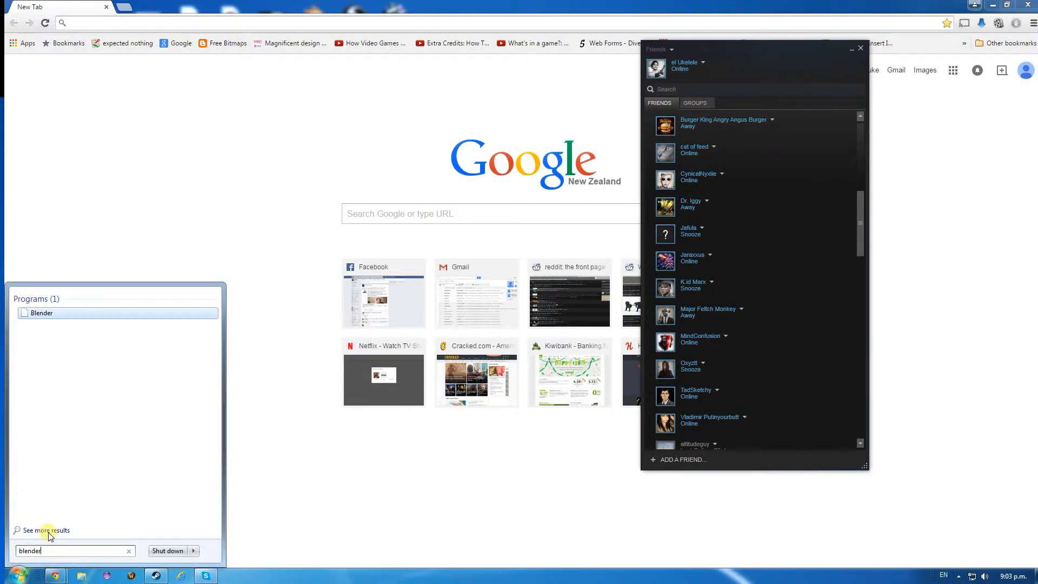
click(38, 314)
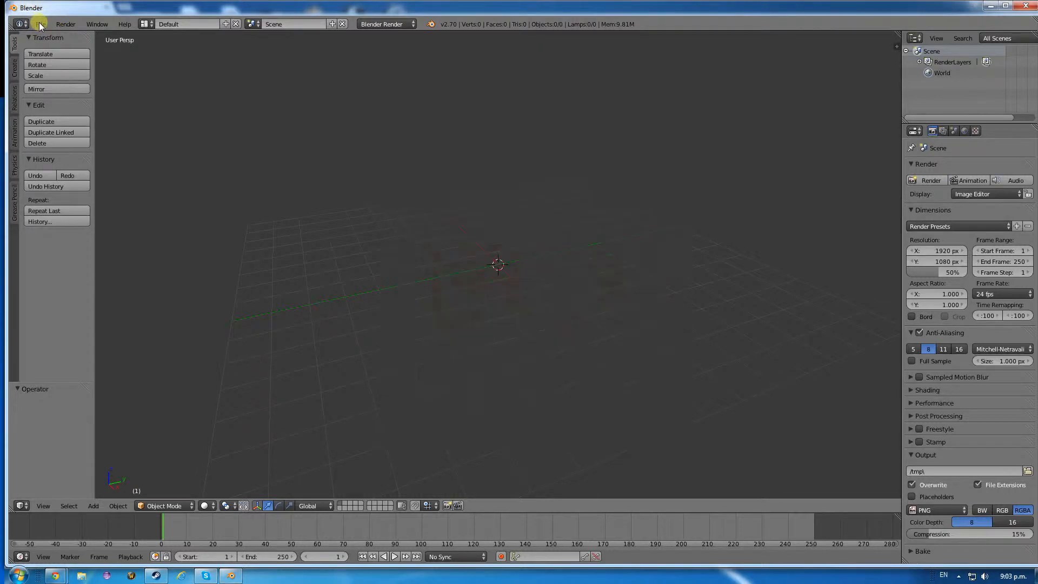
click(39, 24)
mouse_move(53, 60)
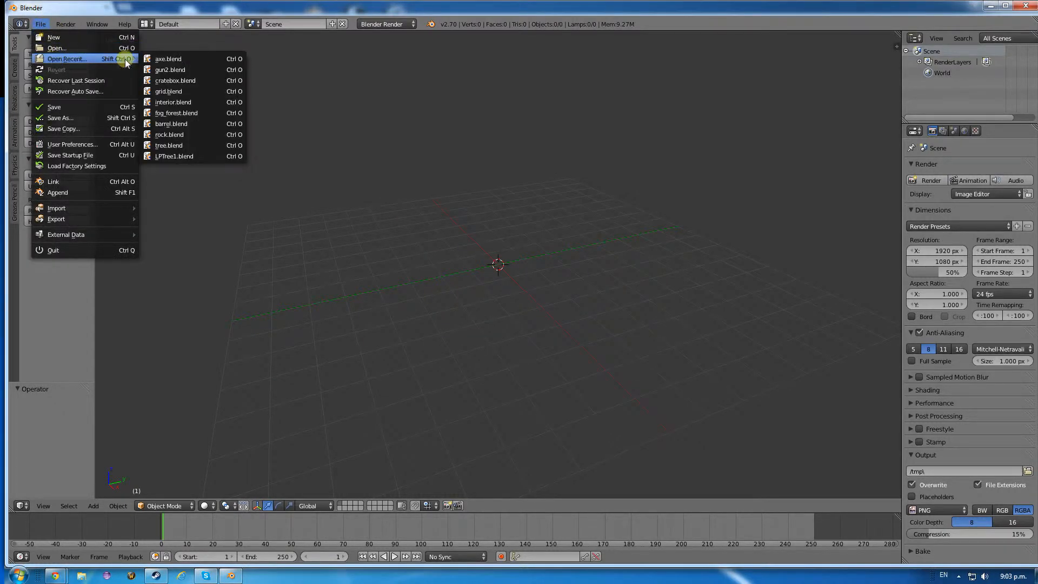
click(164, 60)
Select the short bevel edge above the collar together with the adjoining lengthwise edge of the head section.
middle_drag(336, 202, 583, 115)
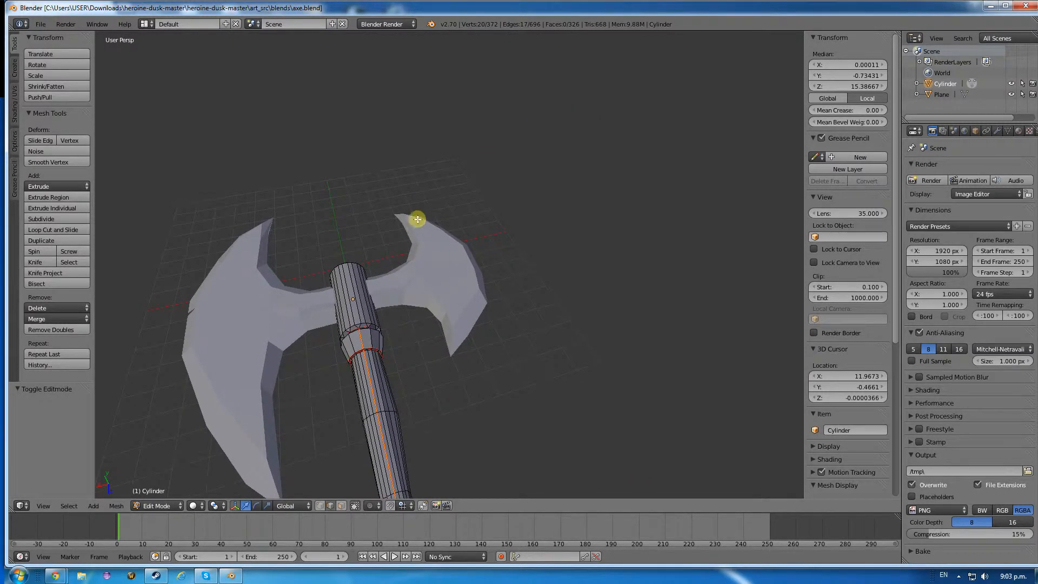
middle_drag(325, 343, 326, 341)
right_click(357, 327)
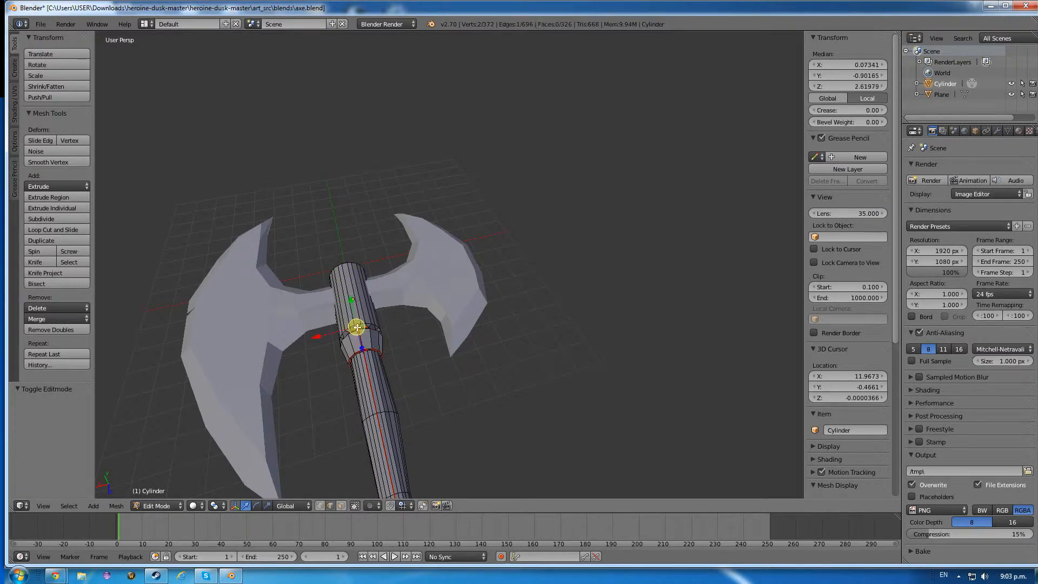
shift+right_click(349, 309)
Examine the whole axe from the top in Object Mode, and the head section and collar up close in Edit Mode.
middle_drag(291, 247, 332, 254)
key(Tab)
key(KP_7)
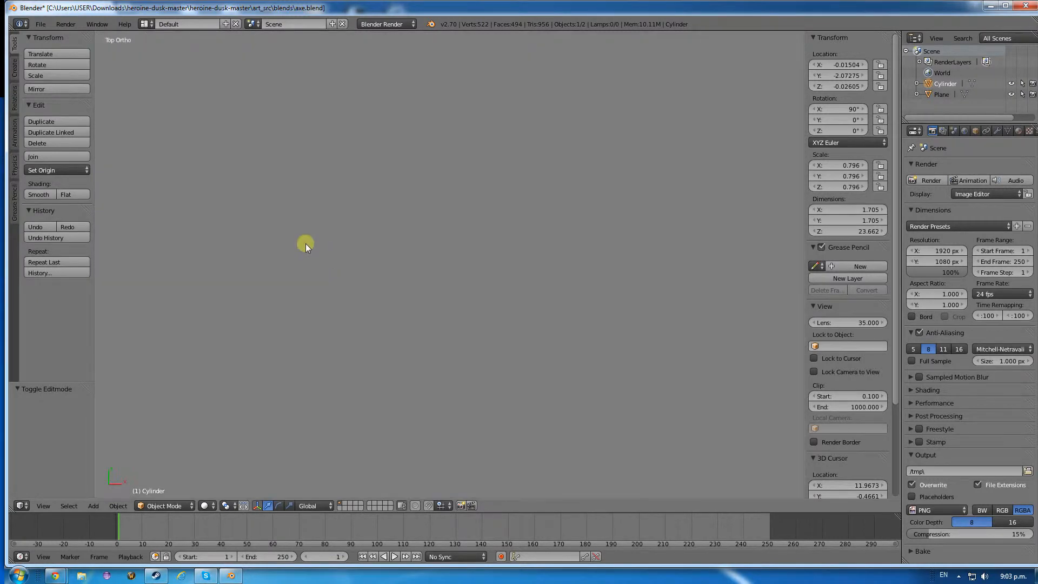
scroll(422, 264, down, 8)
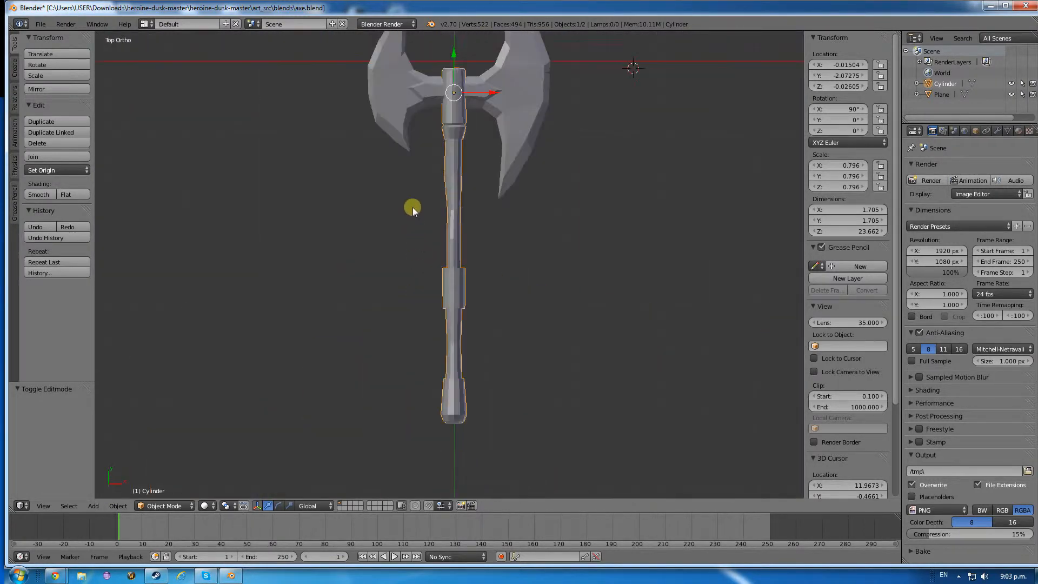
scroll(468, 264, up, 2)
shift+middle_drag(467, 261, 367, 132)
scroll(482, 412, up, 5)
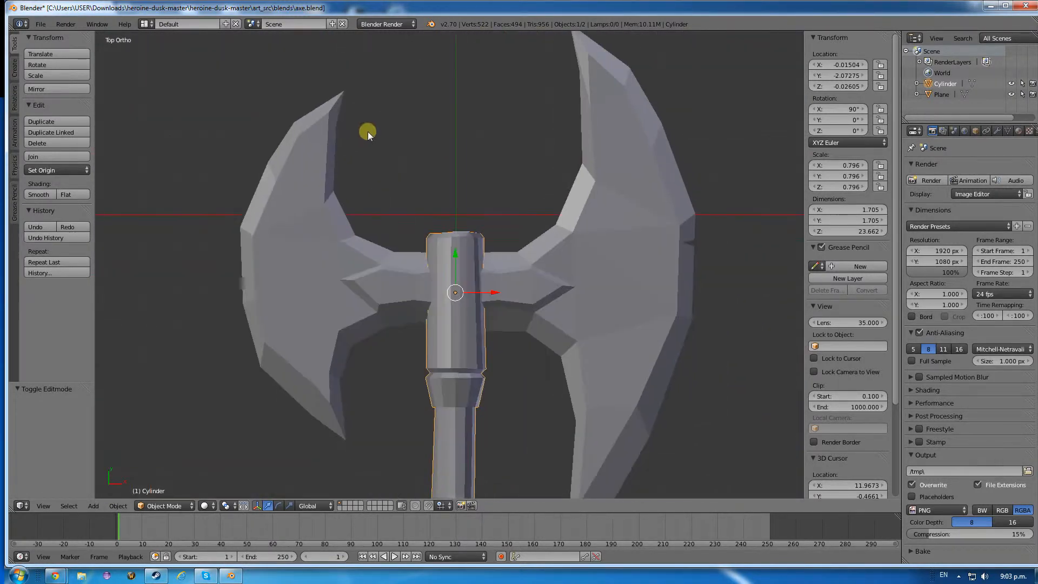
scroll(363, 262, up, 4)
key(Tab)
middle_drag(332, 259, 366, 263)
scroll(366, 262, down, 10)
scroll(407, 249, up, 4)
middle_drag(429, 206, 400, 246)
middle_drag(432, 309, 457, 285)
scroll(475, 261, up, 3)
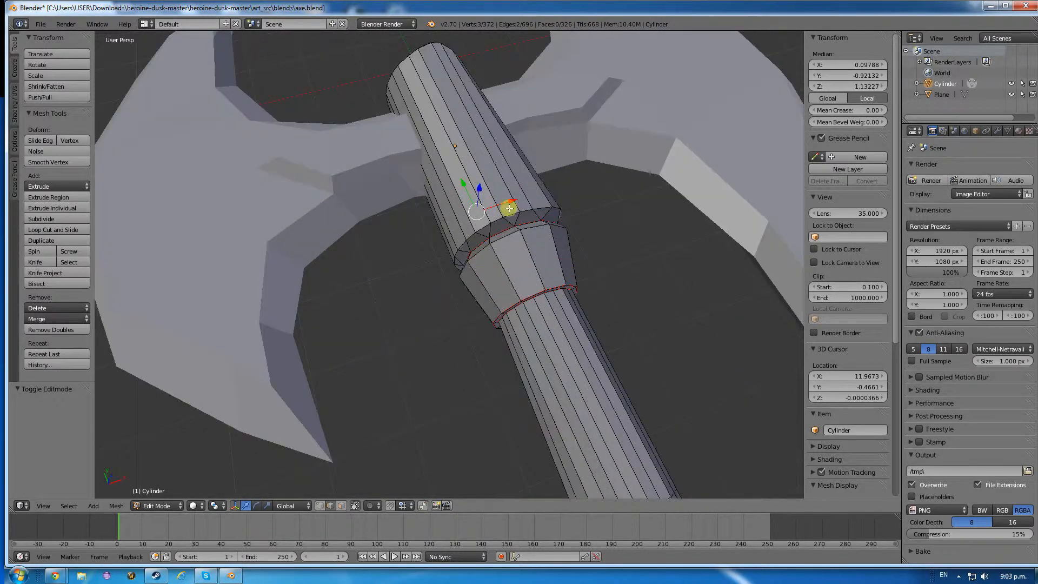
Select the bevel edge and the adjoining lengthwise edge on the opposite side of the head section.
alt+shift+right_click(491, 224)
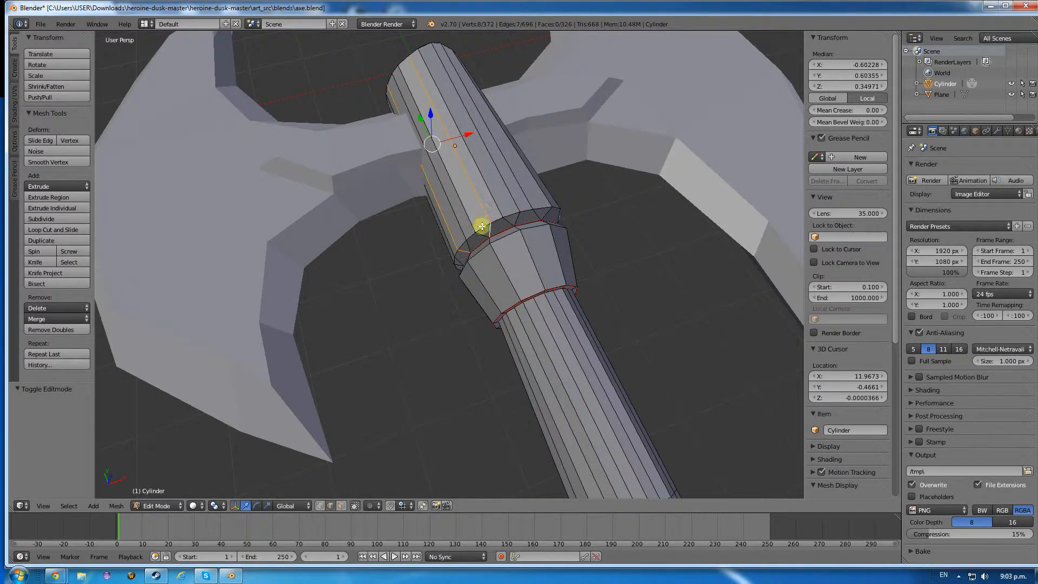
right_click(490, 228)
shift+right_click(481, 200)
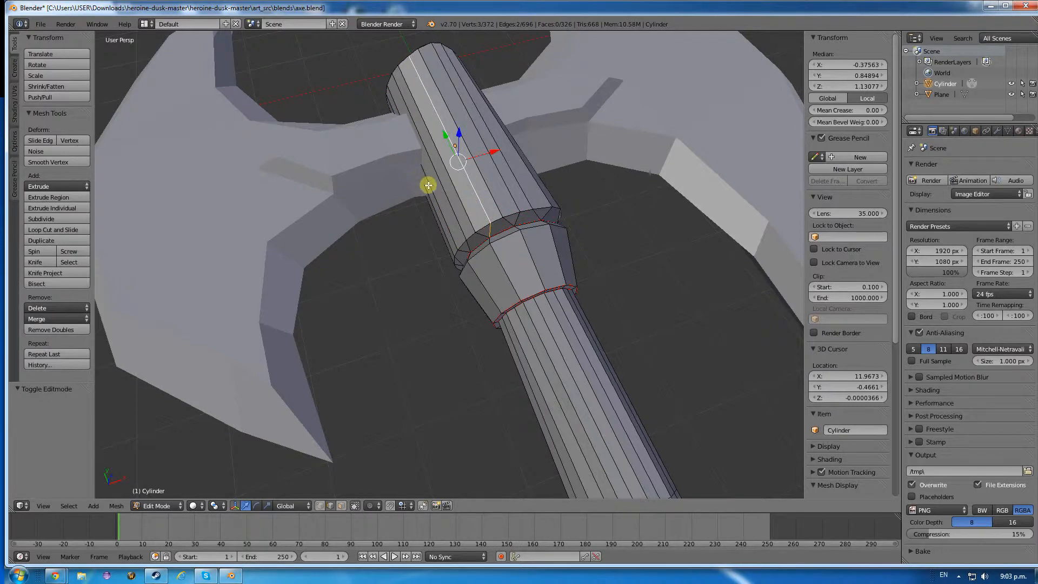
Select the lengthwise edges of the head section in line with the existing handle seam and mark them as a seam.
mouse_move(427, 187)
middle_down()
mouse_move(441, 193)
mouse_move(420, 169)
mouse_move(417, 185)
middle_up()
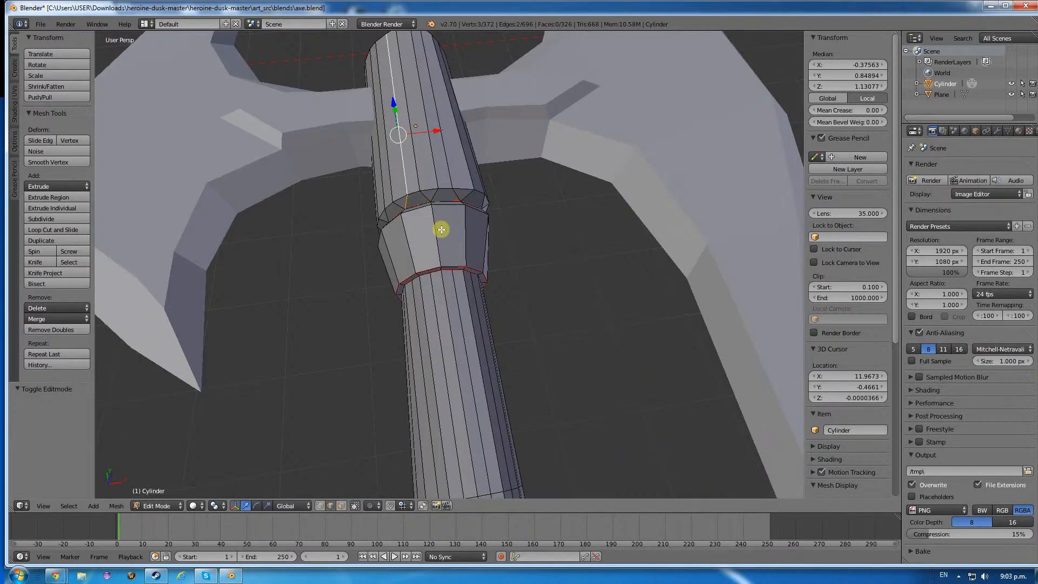
scroll(437, 230, down, 6)
middle_drag(431, 236, 656, 100)
scroll(461, 306, up, 5)
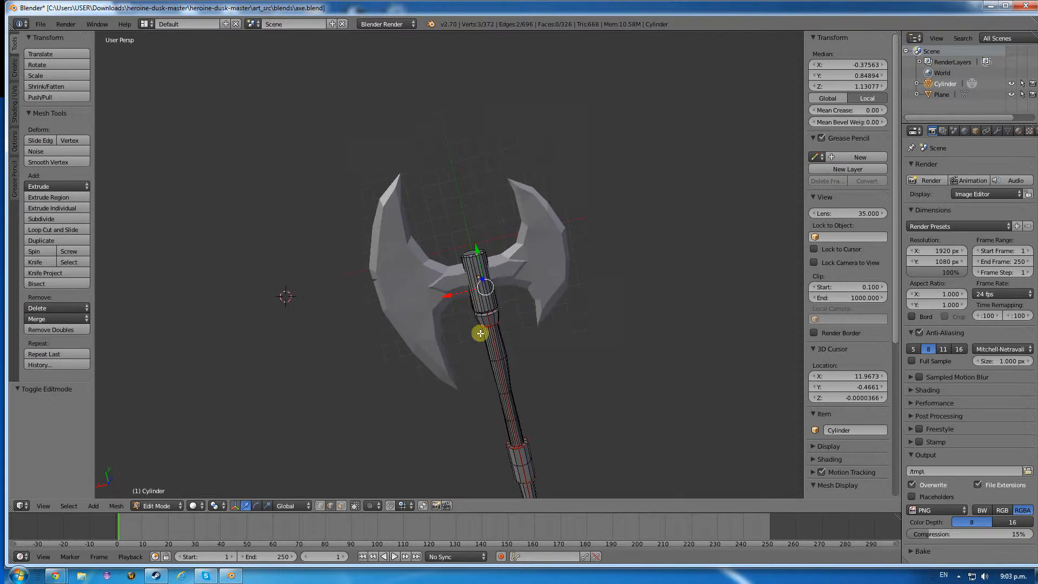
middle_drag(490, 346, 440, 234)
scroll(424, 204, up, 5)
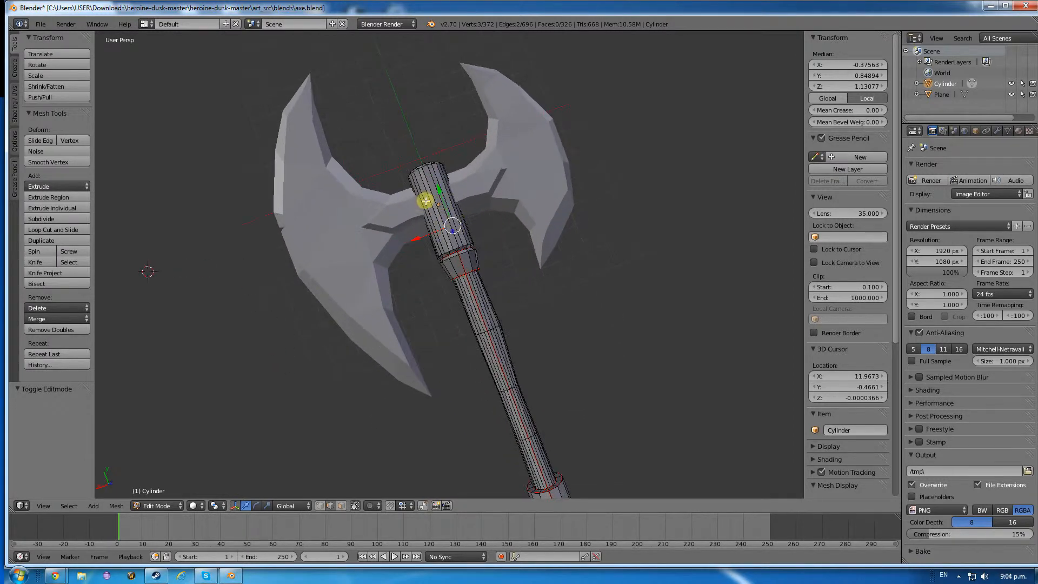
scroll(431, 167, down, 4)
scroll(433, 195, up, 4)
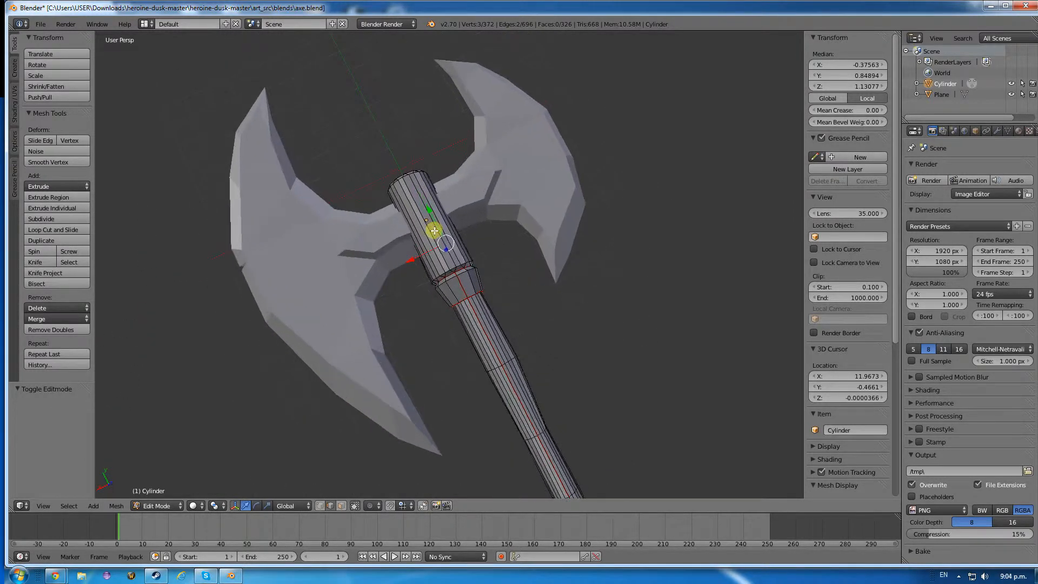
middle_drag(438, 220, 438, 238)
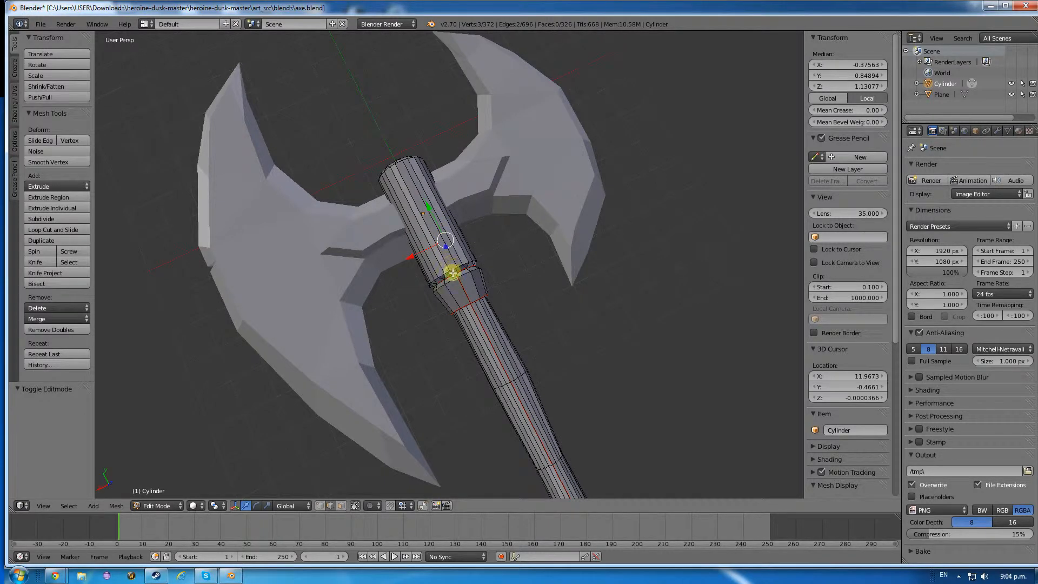
middle_drag(350, 161, 360, 163)
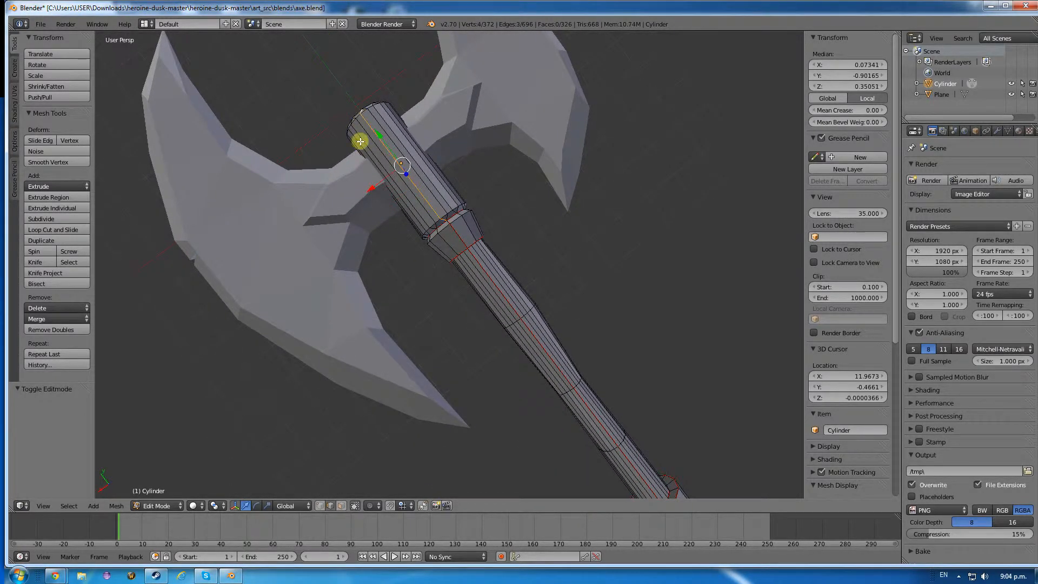
key(ctrl+e)
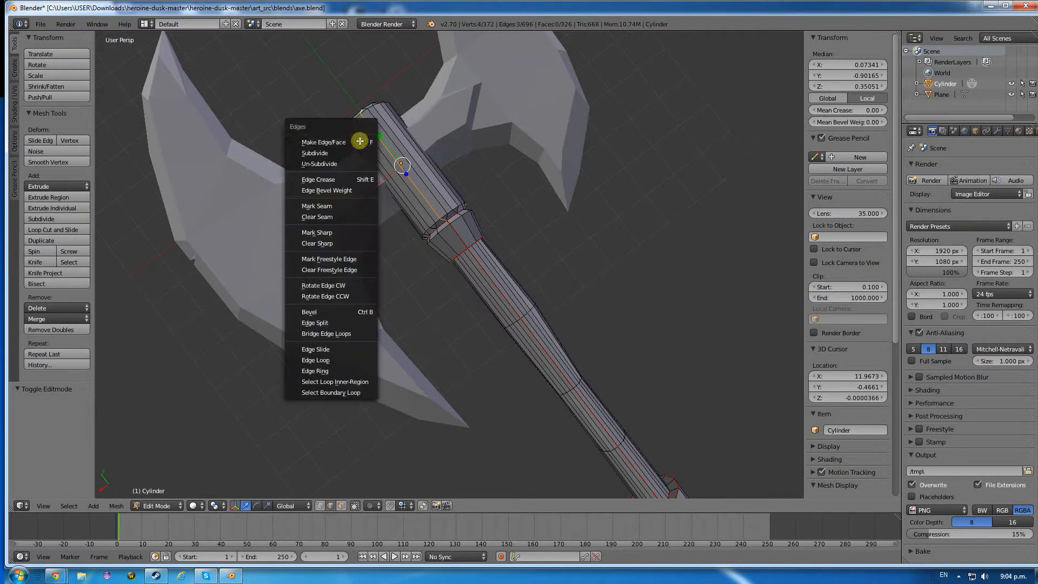
click(328, 205)
Switch the handle from Edit Mode to Object Mode.
scroll(373, 217, down, 6)
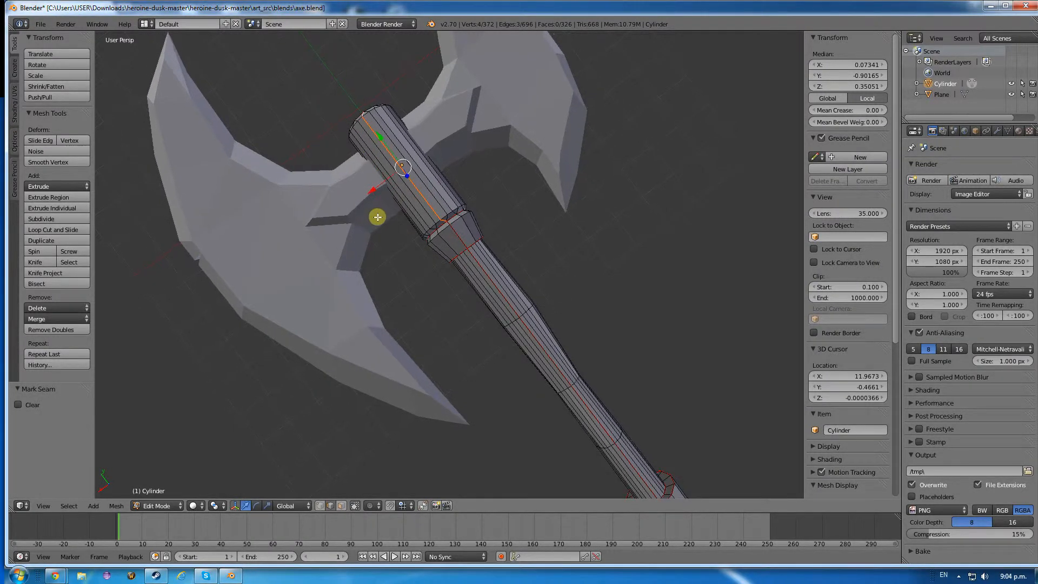
scroll(394, 247, up, 5)
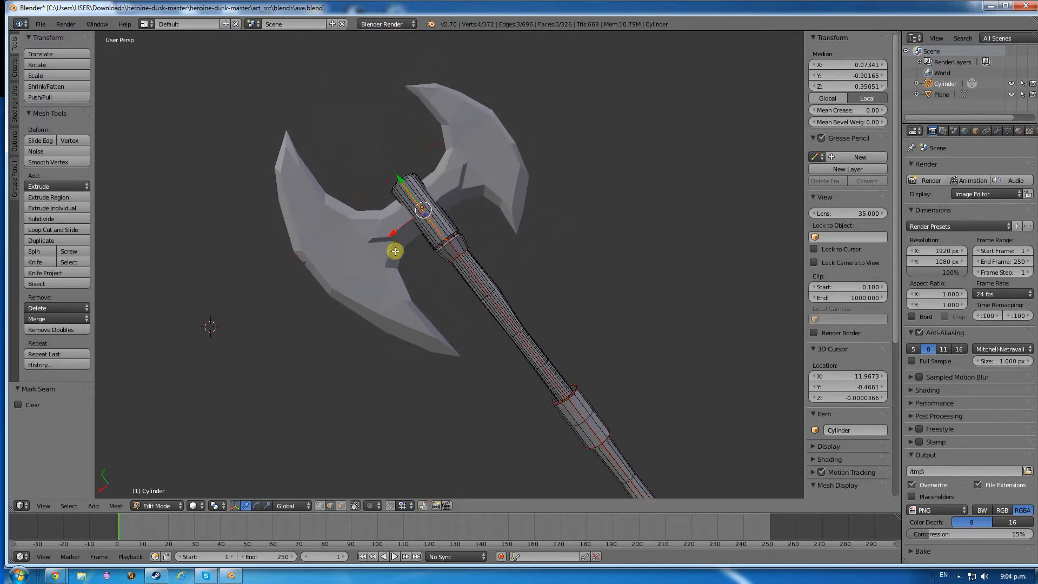
key(Tab)
key(Tab)
key(Tab)
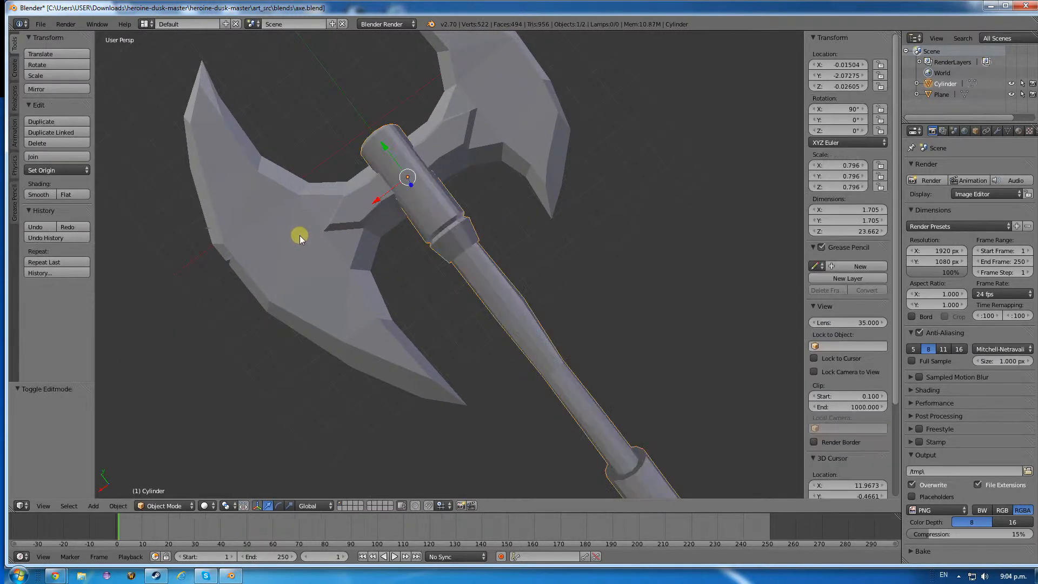
click(958, 577)
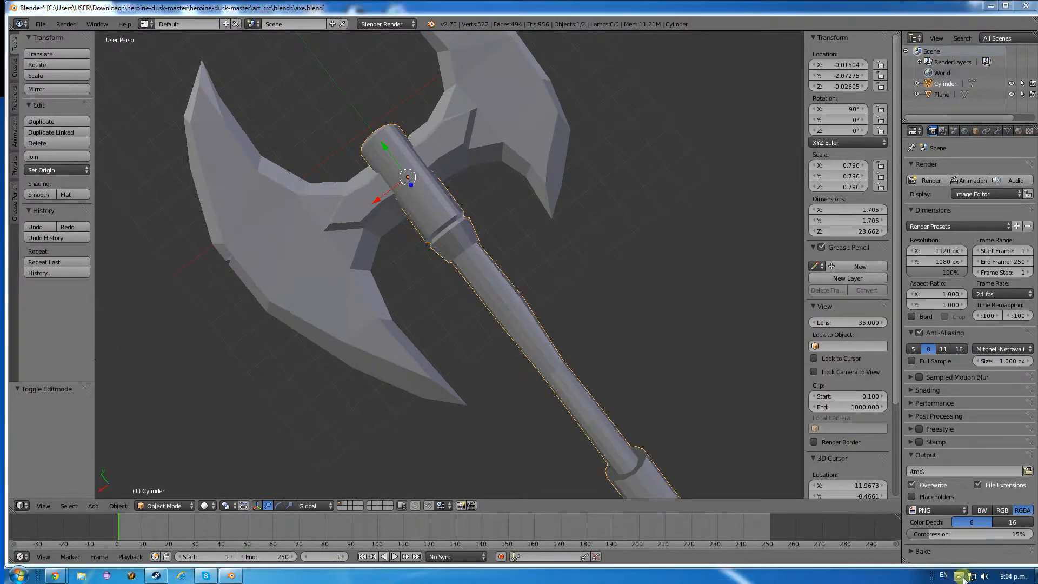
mouse_move(952, 527)
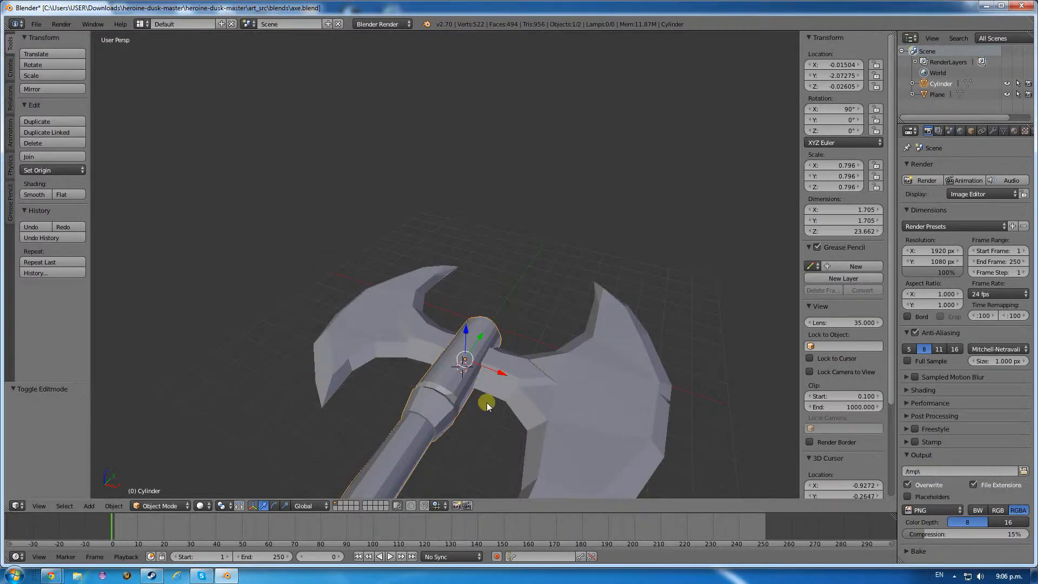
middle_drag(350, 365, 298, 375)
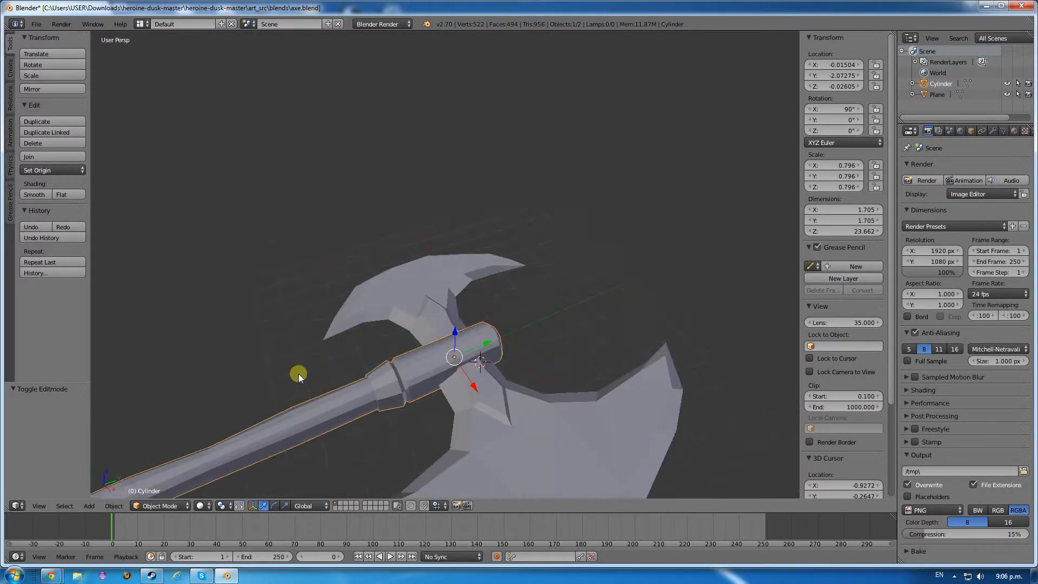
scroll(253, 403, down, 5)
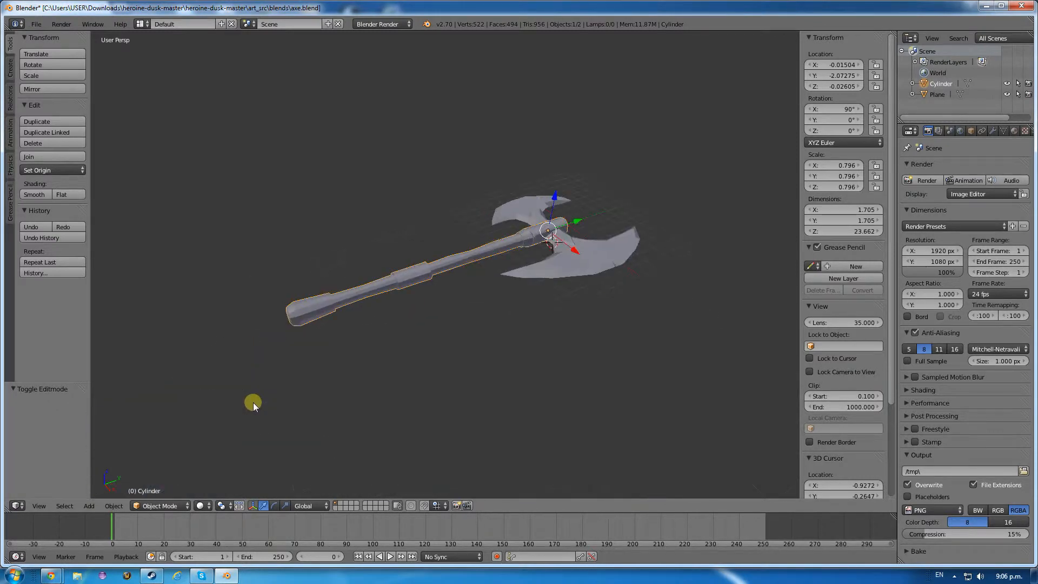
Examine the blades, the handle and the flat end of the head section from several angles in Object Mode.
middle_drag(311, 381, 470, 324)
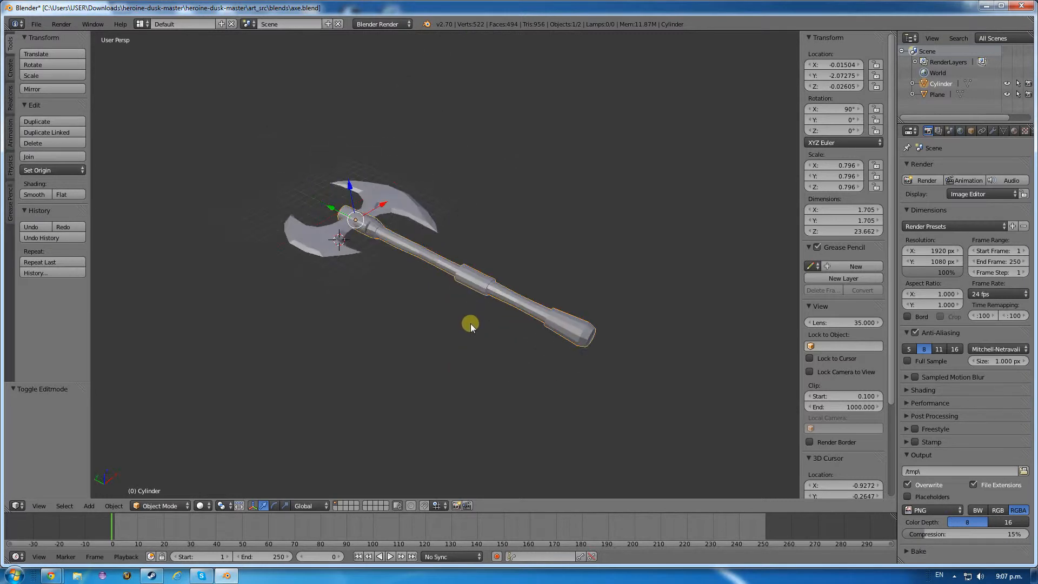
shift+middle_drag(329, 202, 453, 371)
scroll(453, 371, up, 5)
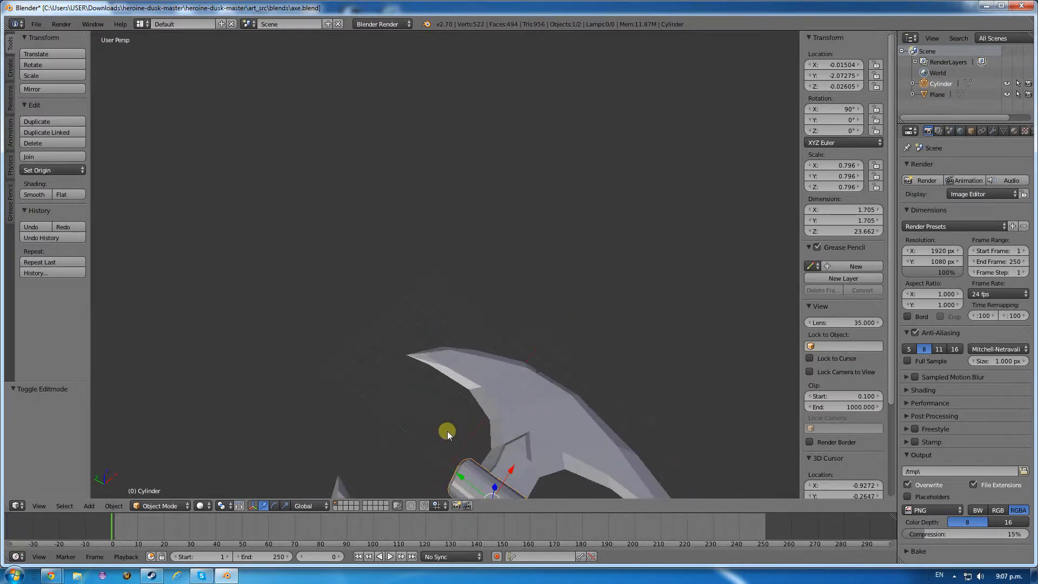
shift+middle_drag(447, 431, 343, 209)
scroll(458, 368, up, 2)
middle_drag(459, 368, 394, 330)
scroll(395, 331, down, 6)
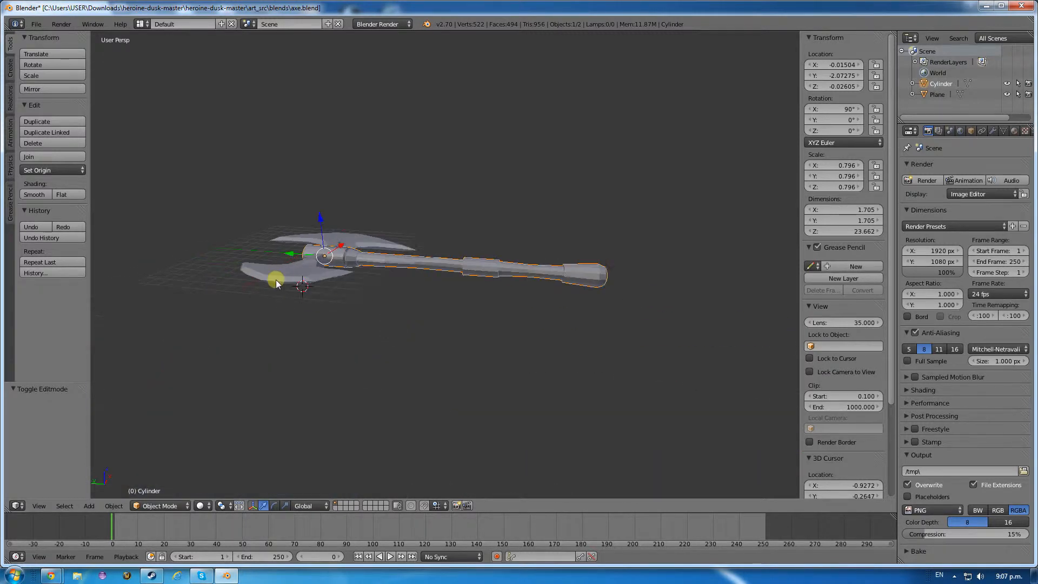
middle_drag(262, 226, 395, 290)
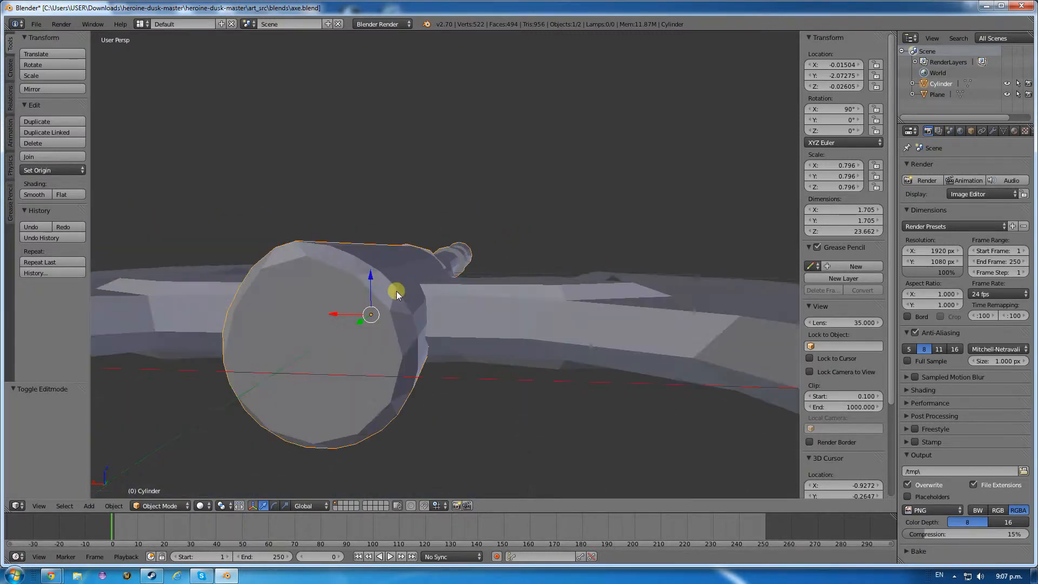
Select the flat end-cap face of the handle's head section in Edit Mode and mark its border as a seam.
key(Tab)
middle_drag(354, 323, 445, 271)
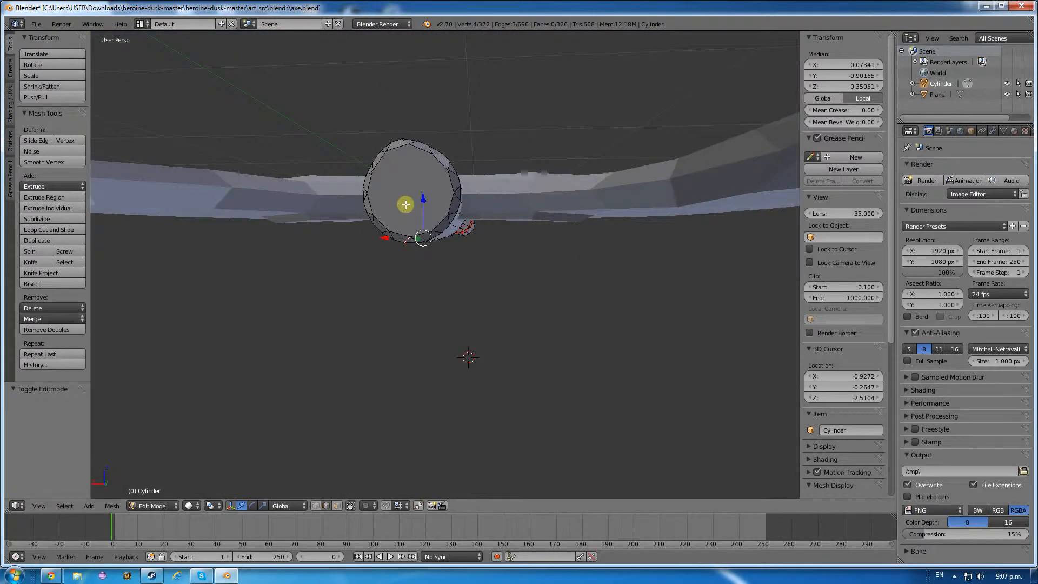
click(335, 506)
right_click(416, 197)
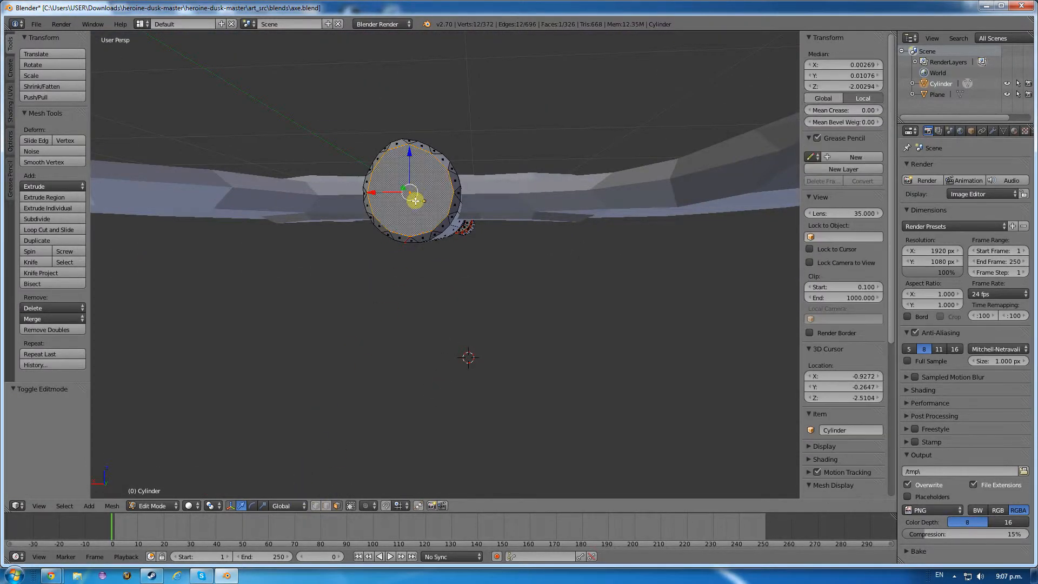
key(ctrl+e)
click(418, 199)
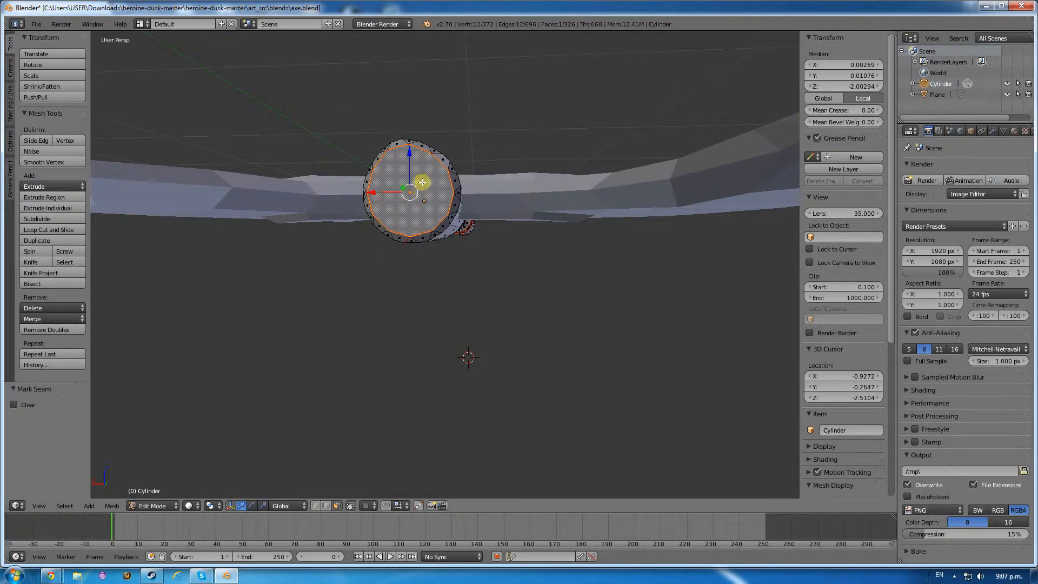
Switch from editing the handle to editing the axe blade mesh.
middle_drag(422, 182, 187, 244)
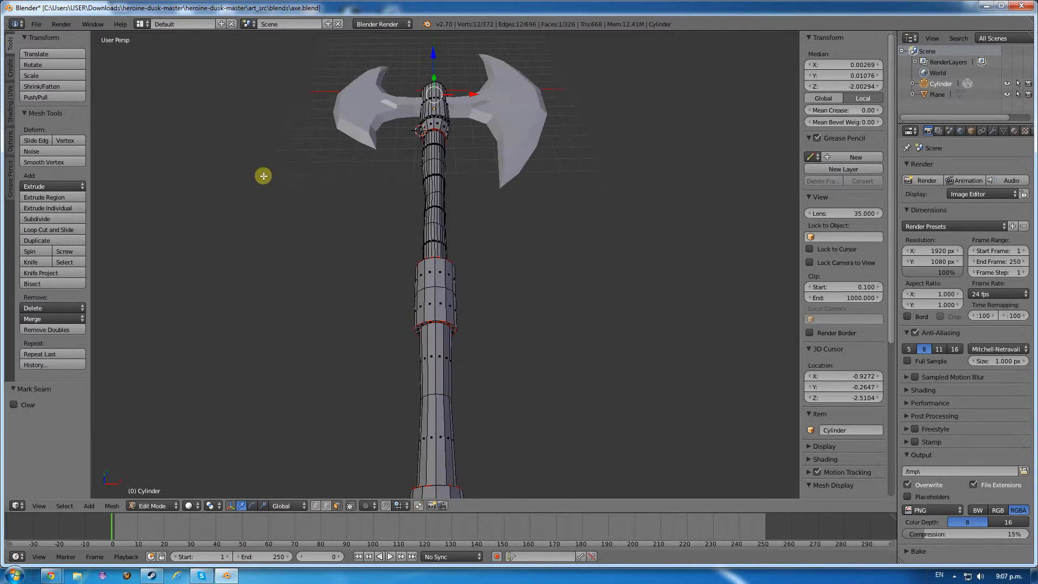
key(Tab)
right_click(365, 116)
key(Tab)
middle_drag(352, 123, 334, 324)
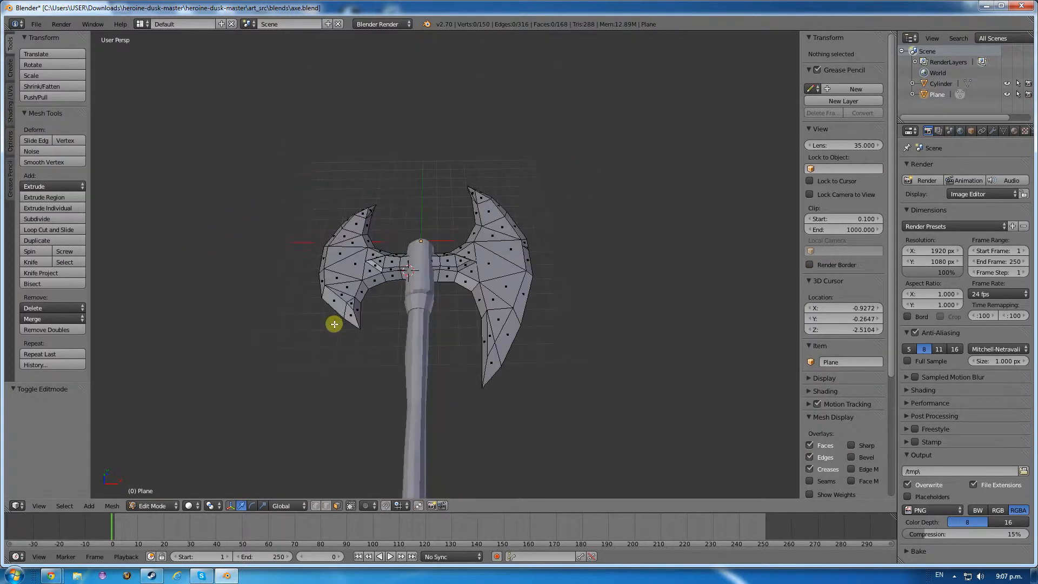
In edge selection, select the lower border edges of the raised centre panel from its tip on the larger blade toward the handle.
middle_drag(375, 256, 366, 290)
scroll(501, 195, up, 3)
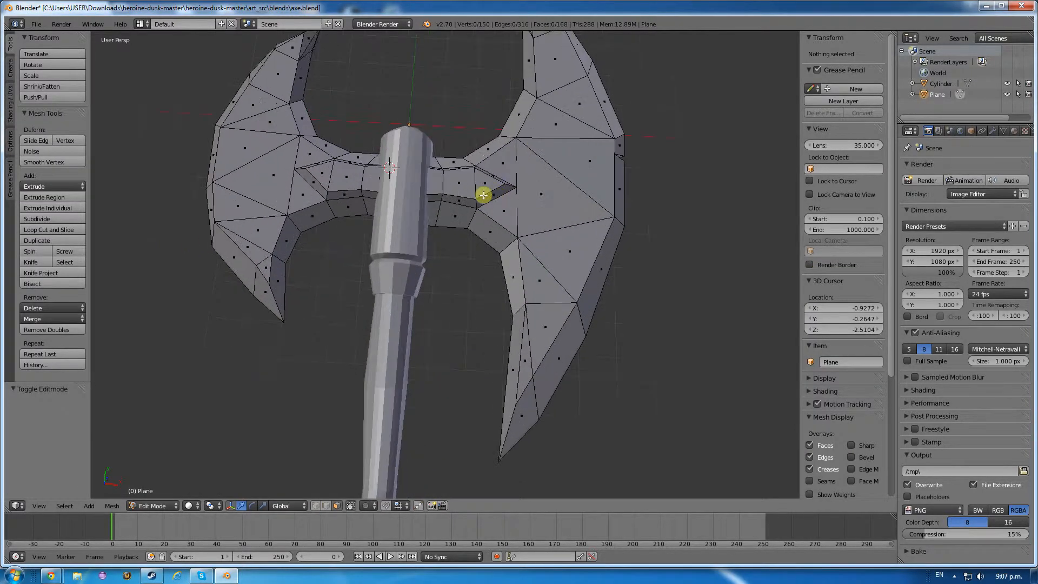
scroll(425, 235, up, 2)
middle_drag(425, 235, 424, 275)
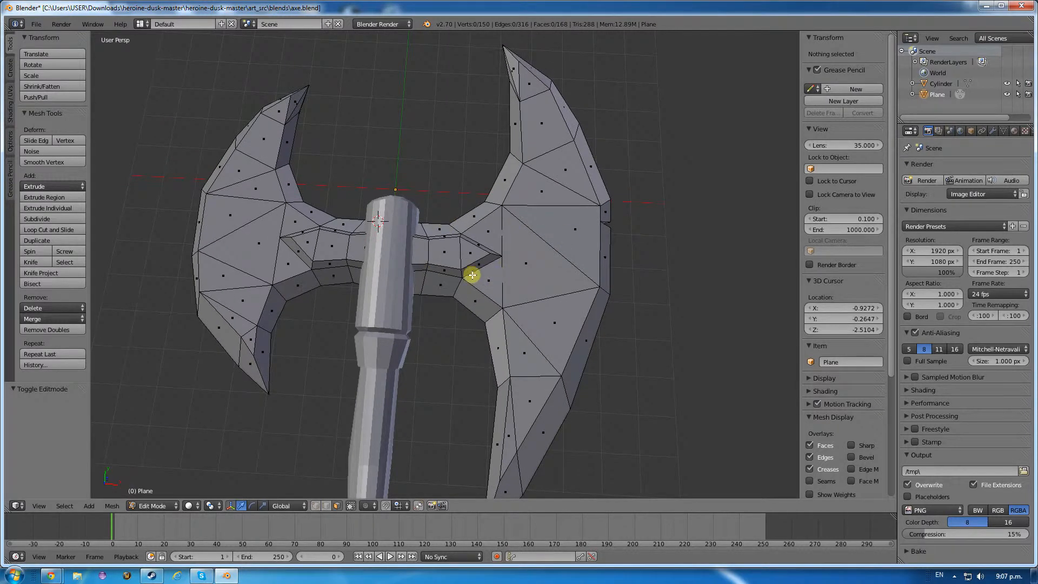
right_click(474, 271)
click(325, 506)
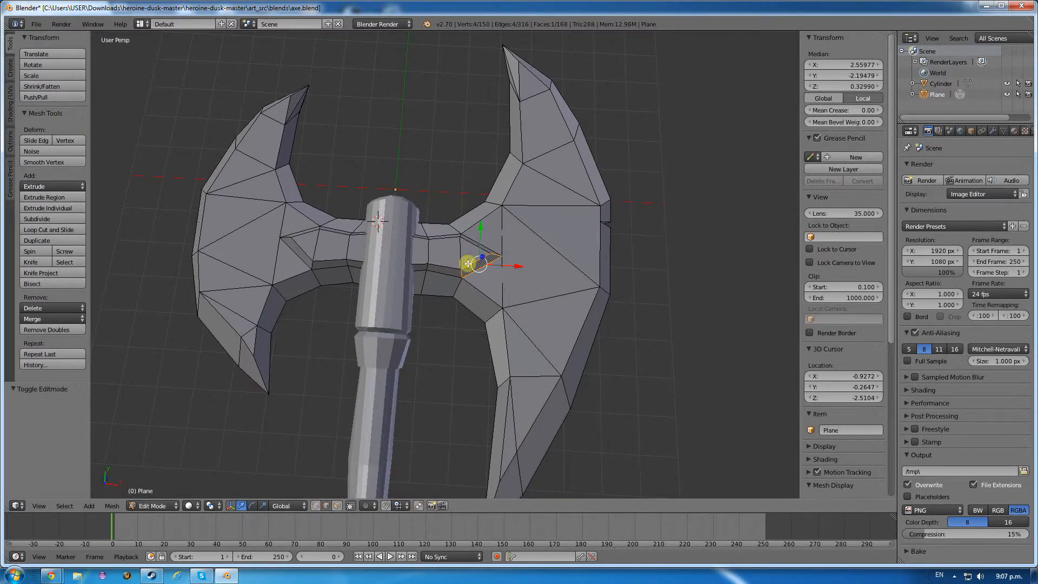
right_click(465, 274)
right_click(419, 272)
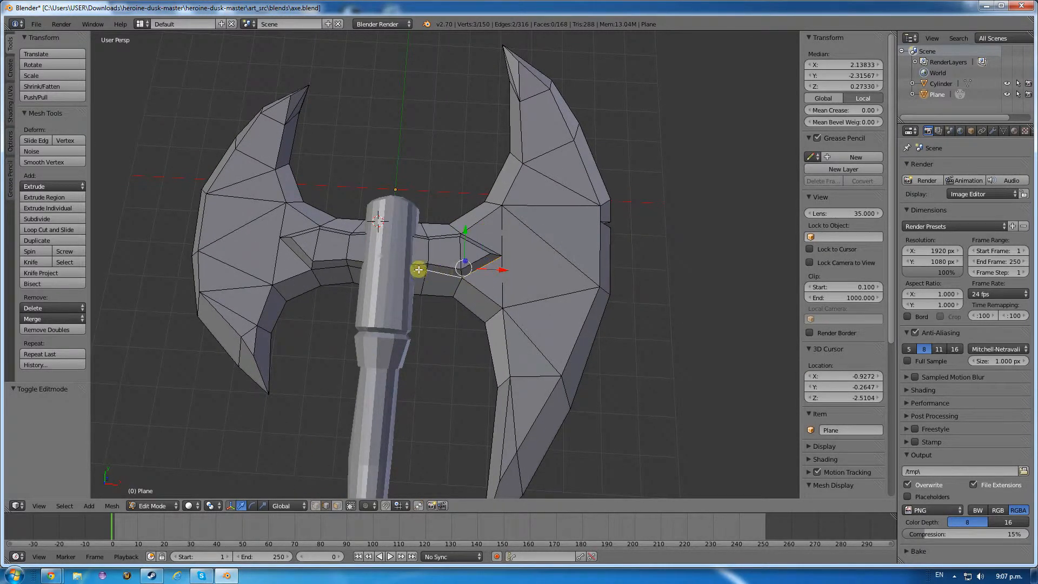
Hide the handle object and return to Edit Mode on the blade mesh.
key(Tab)
right_click(365, 280)
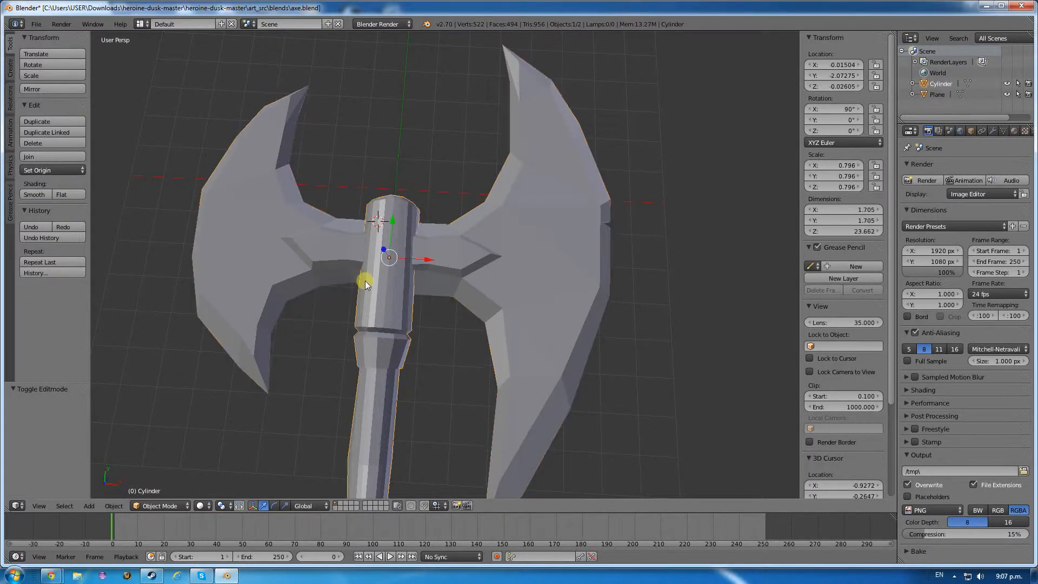
key(h)
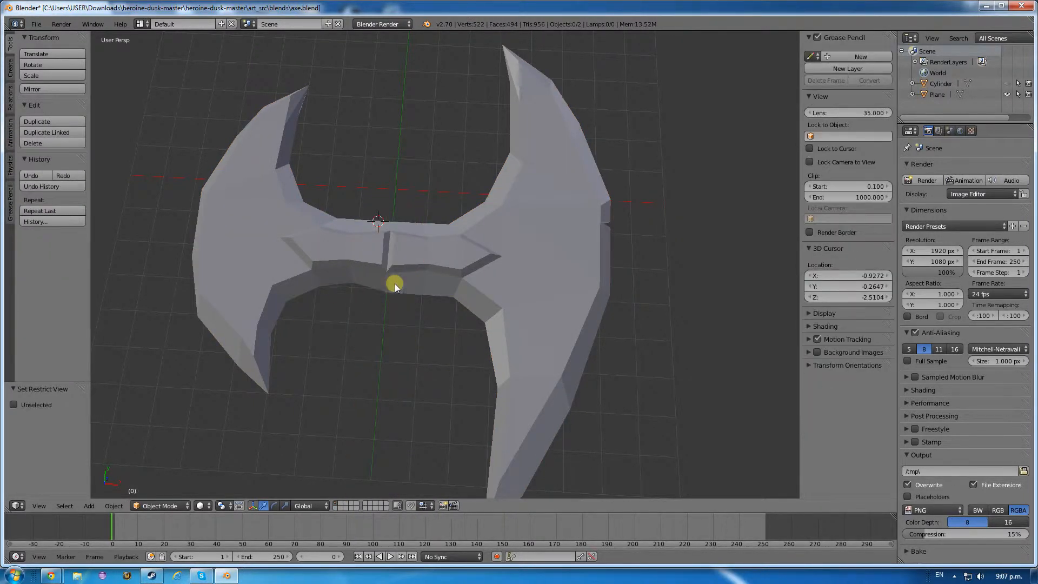
key(alt+h)
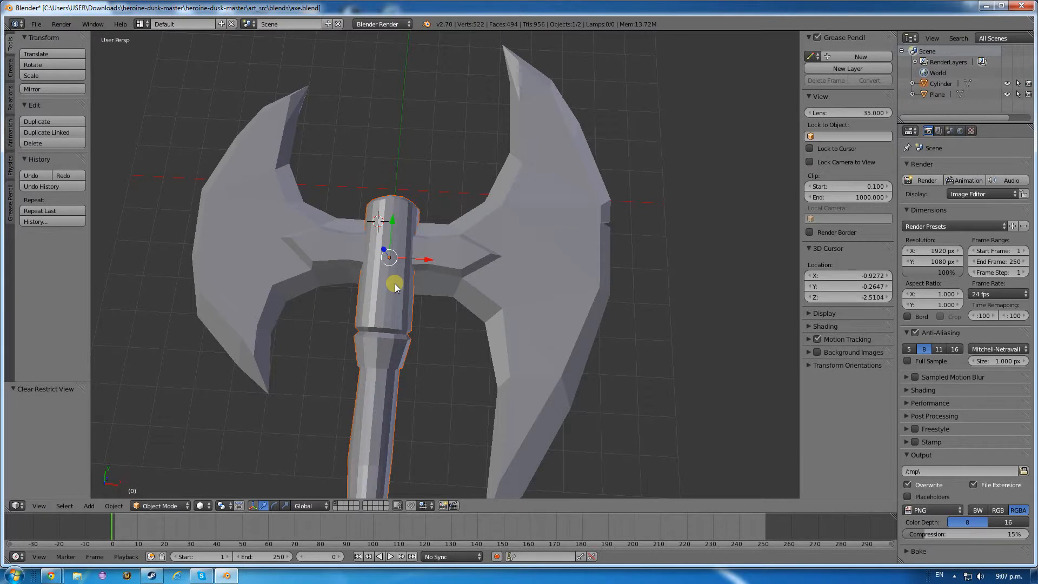
key(h)
key(Tab)
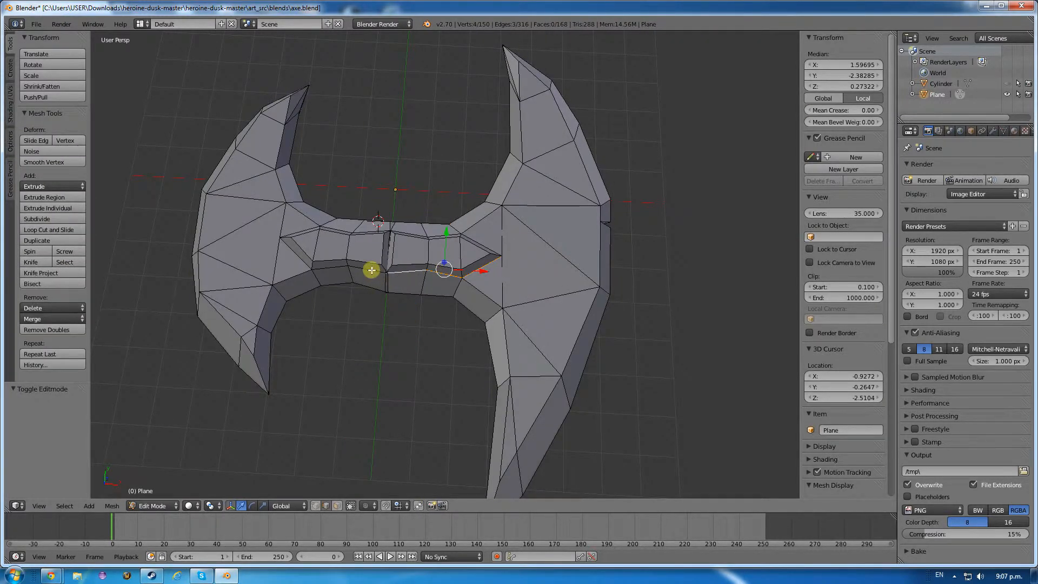
Extend the edge selection around the rest of the raised centre panel's outline, along its upper border to both pointed tips.
ctrl+right_click(305, 230)
ctrl+right_click(363, 231)
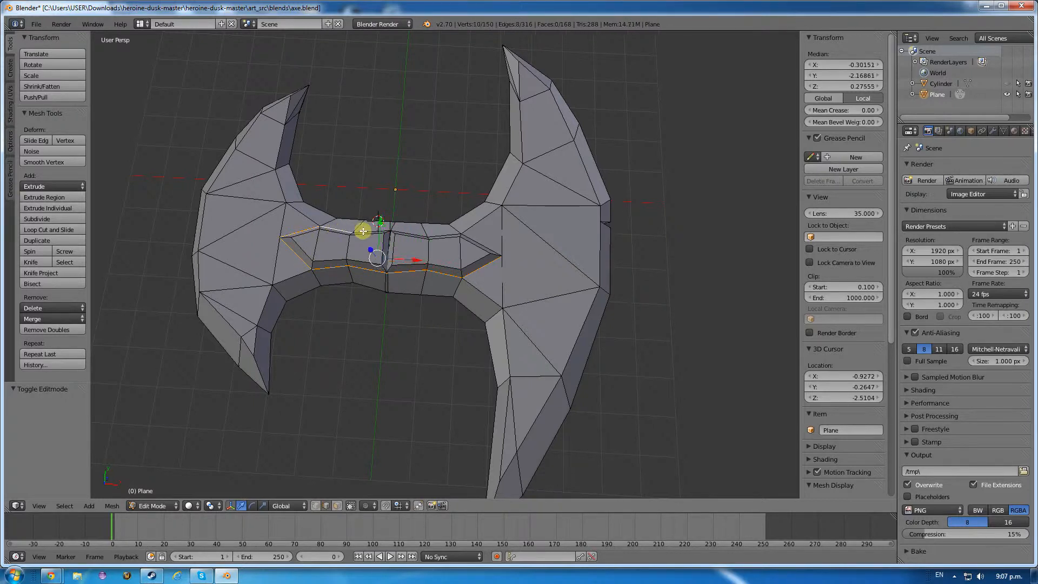
shift+right_click(398, 234)
scroll(414, 243, up, 1)
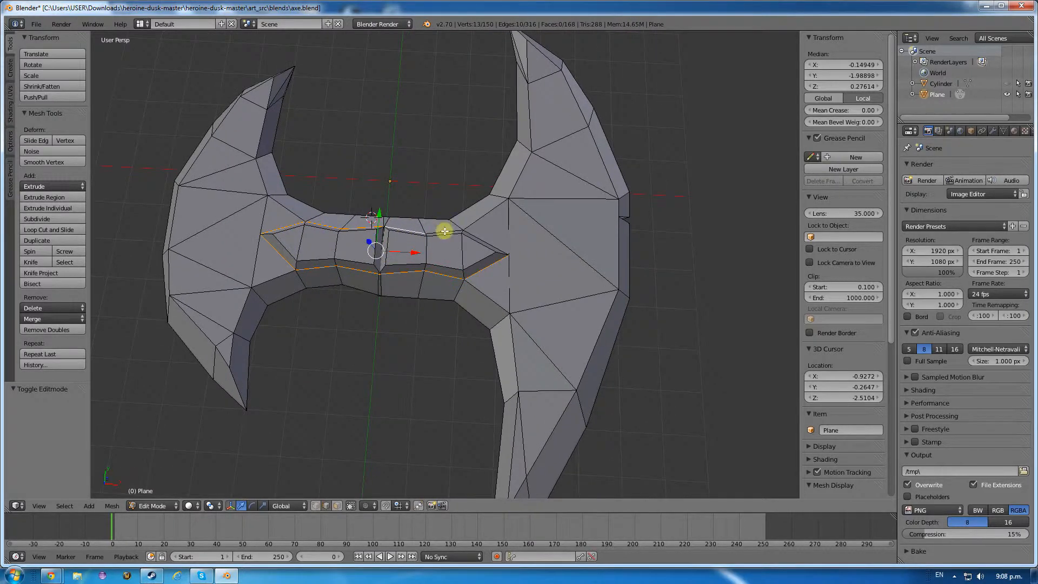
shift+right_click(472, 230)
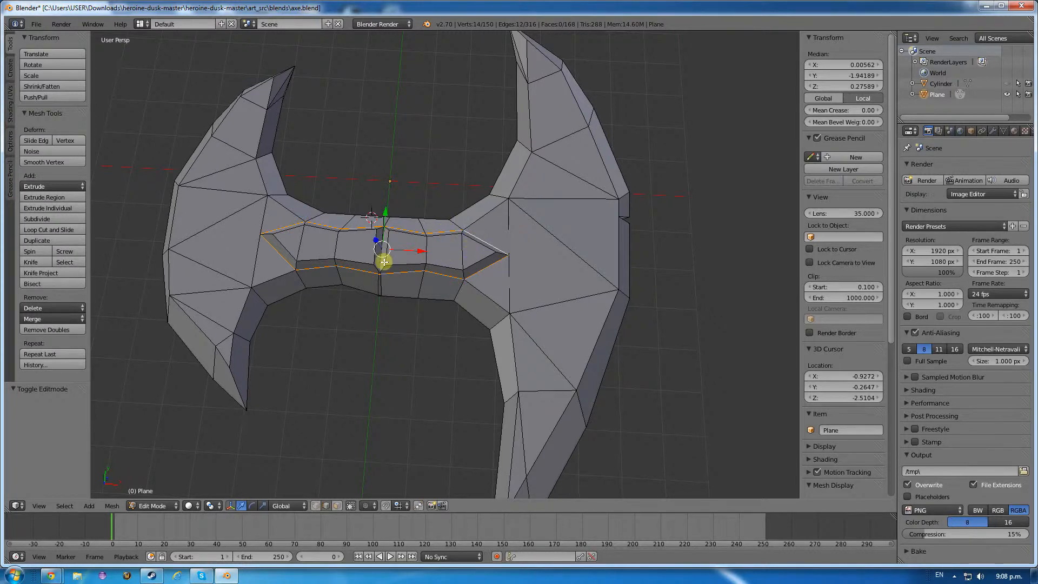
Add the short edges at the panel's central groove to the selection and mark the whole panel outline as a seam.
scroll(371, 241, up, 6)
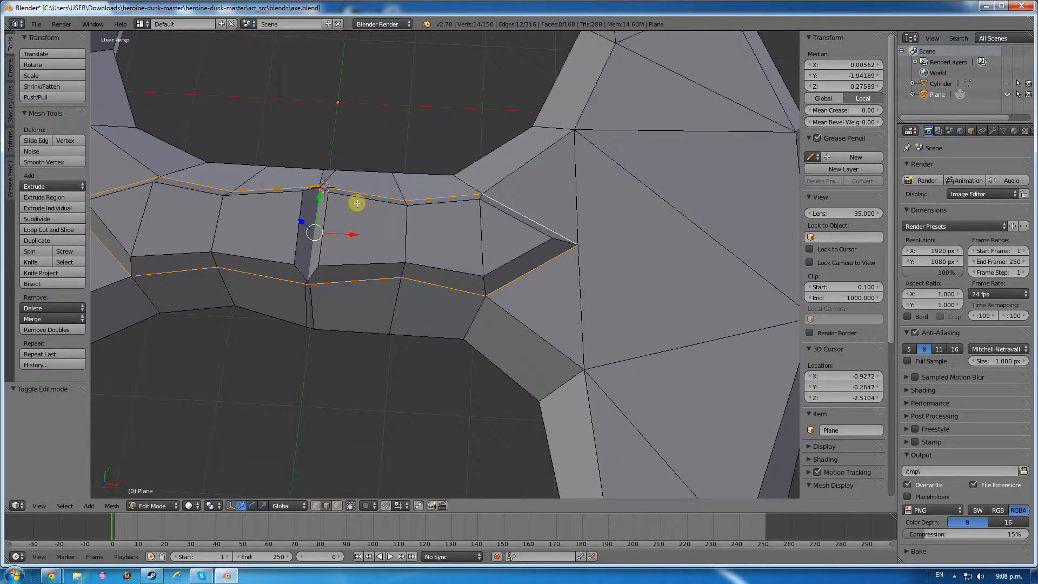
shift+right_click(313, 196)
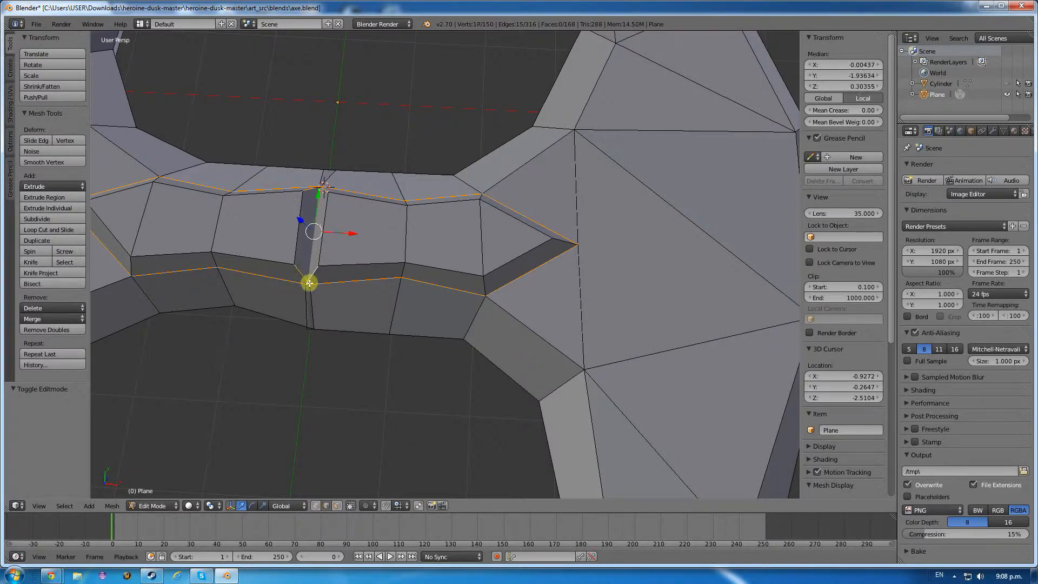
scroll(309, 283, up, 2)
shift+right_click(278, 281)
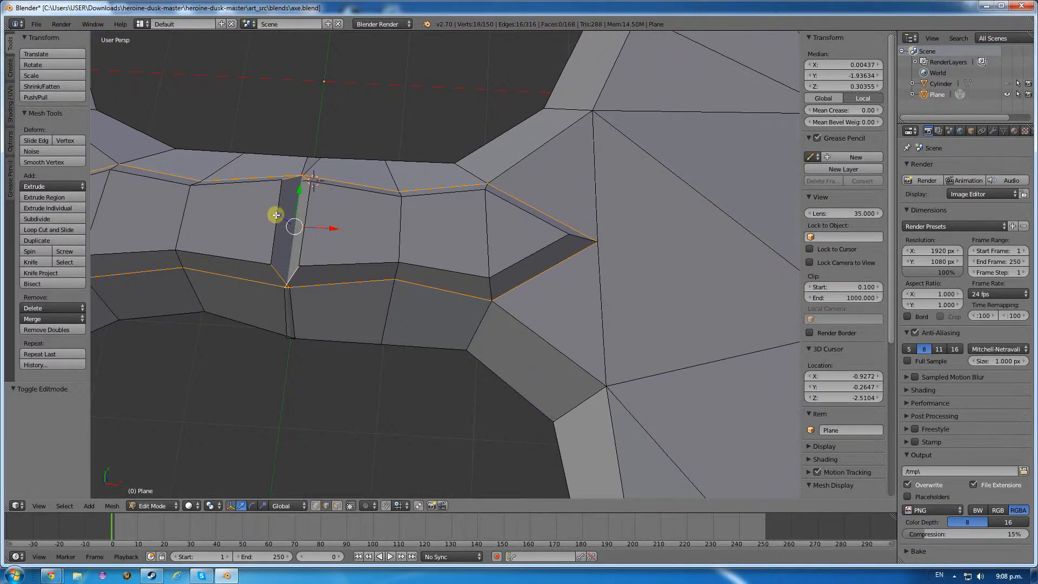
middle_drag(276, 215, 304, 203)
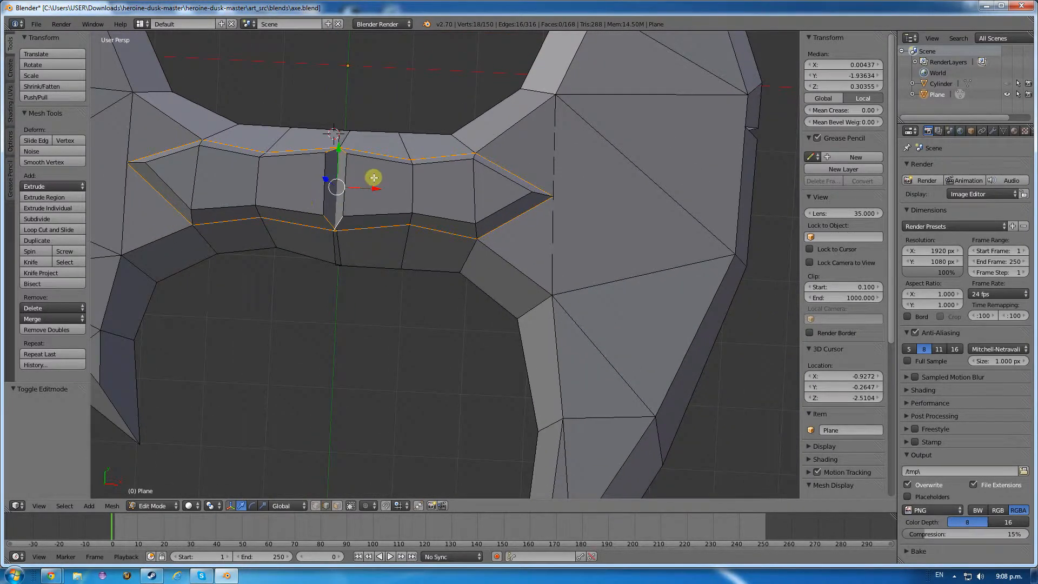
key(ctrl+e)
click(355, 218)
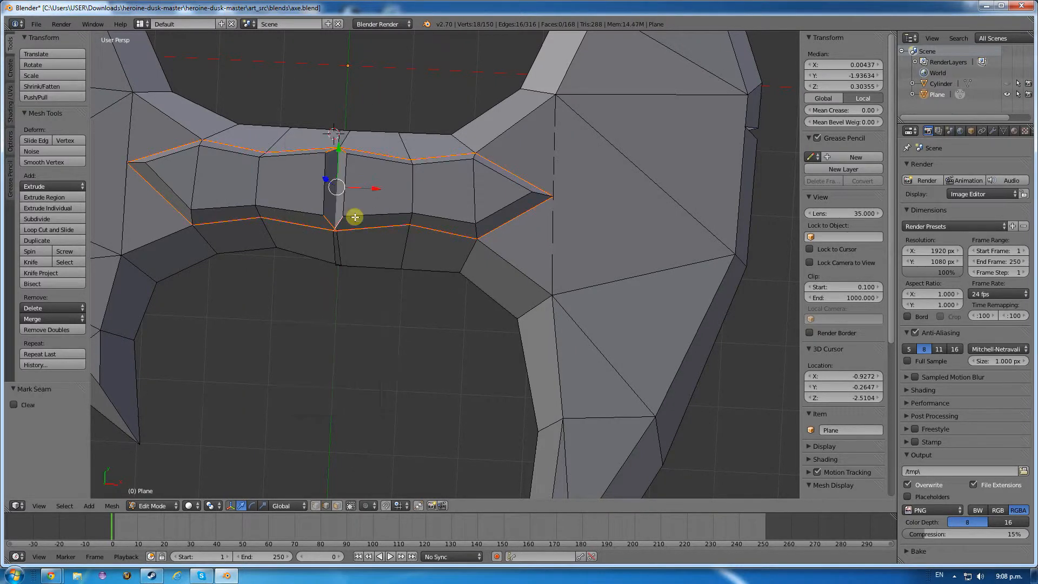
Select the mid-thickness edge loops along the upper inner curve of both blades.
scroll(353, 216, down, 4)
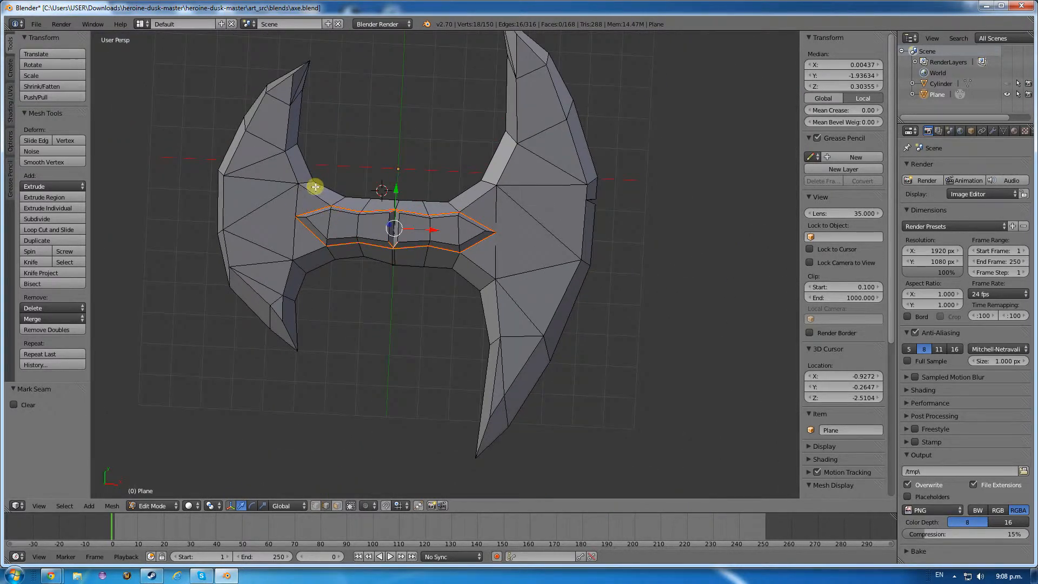
alt+right_click(320, 185)
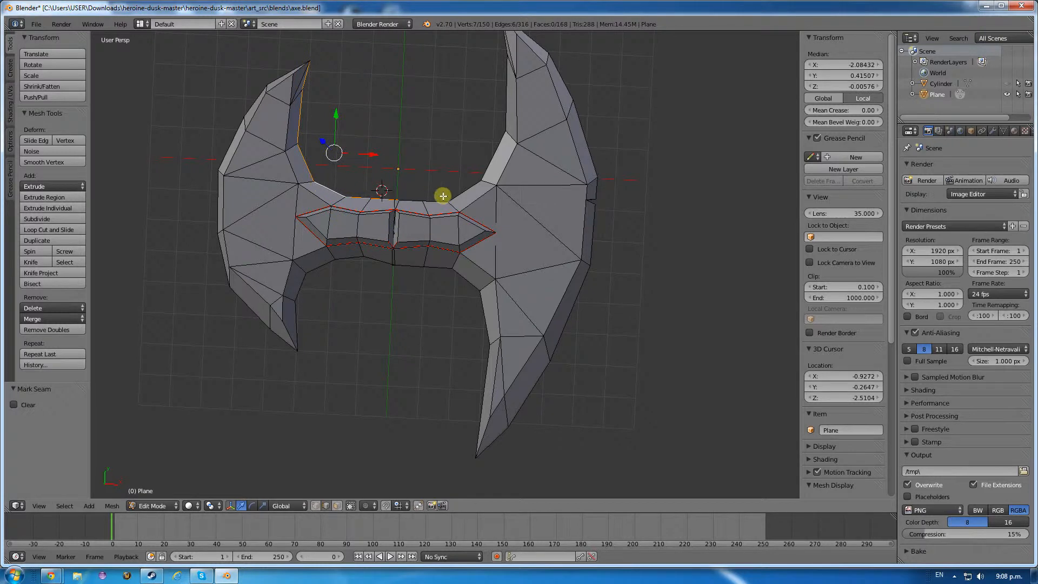
alt+shift+right_click(429, 203)
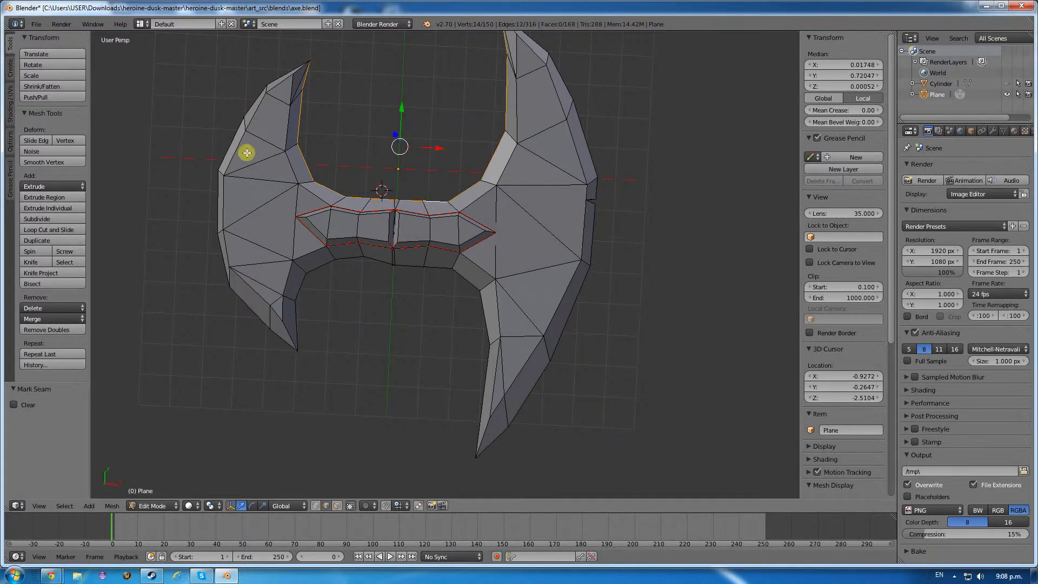
Add the cutting-edge loop at the upper tip of the larger blade to the selected inner-curve edges.
middle_drag(244, 155, 366, 420)
scroll(366, 420, up, 3)
alt+right_click(358, 415)
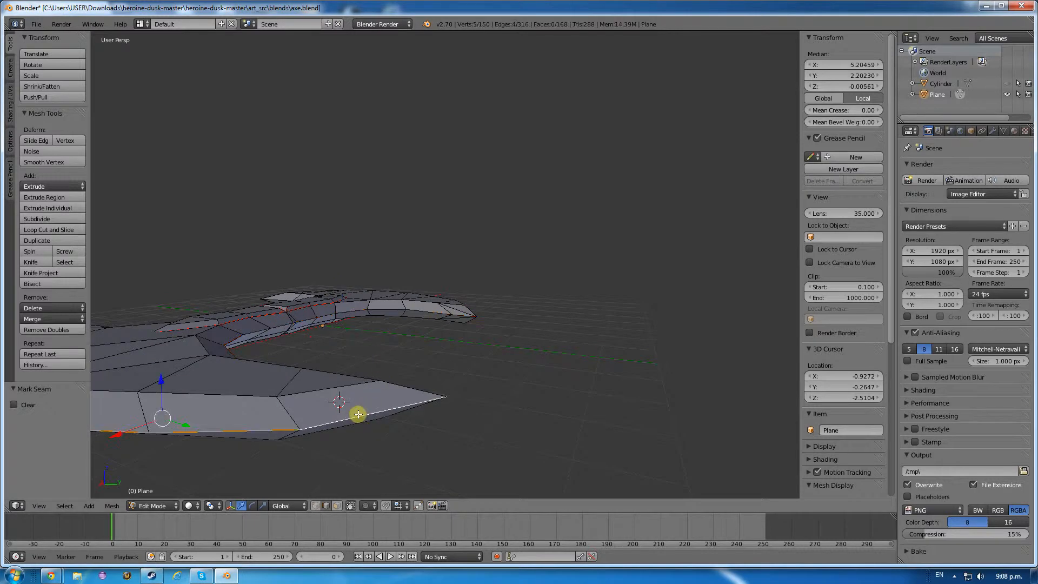
alt+right_click(407, 344)
alt+shift+right_click(363, 417)
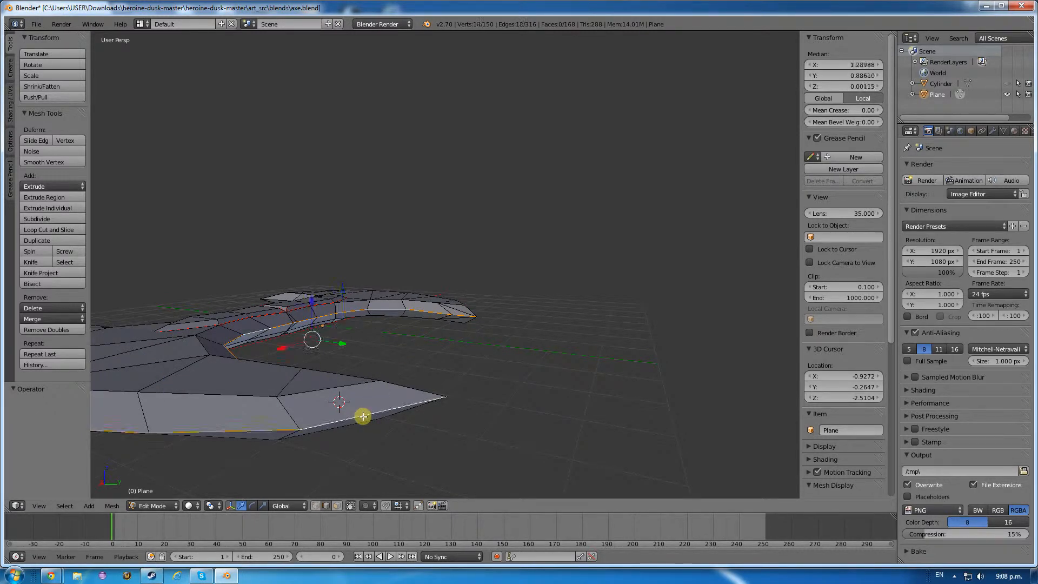
Add the remaining cutting-edge loop of the larger blade and the edges at its notch to the selection.
middle_drag(173, 390, 266, 375)
scroll(204, 336, down, 5)
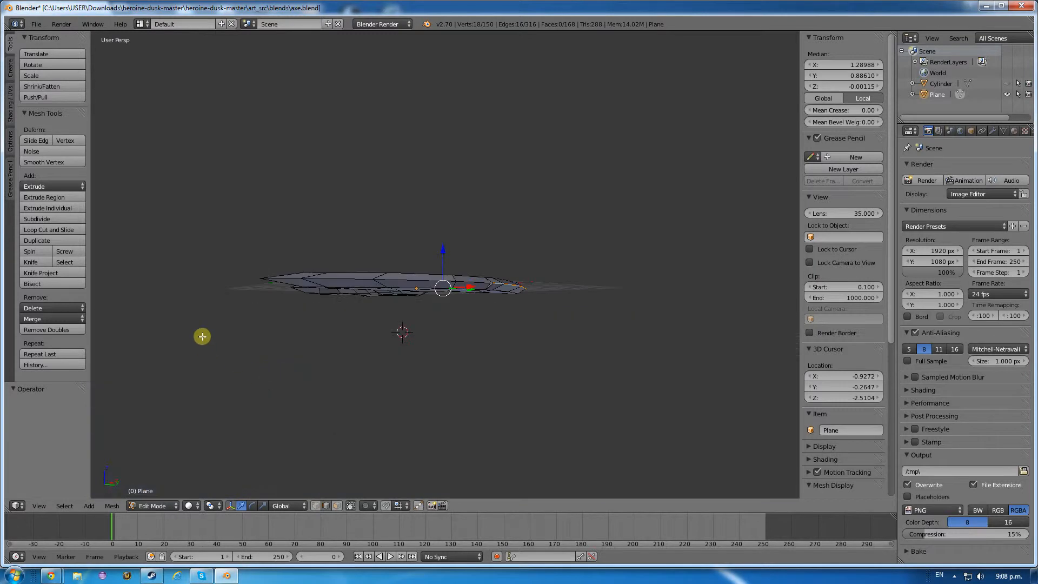
middle_drag(317, 266, 456, 308)
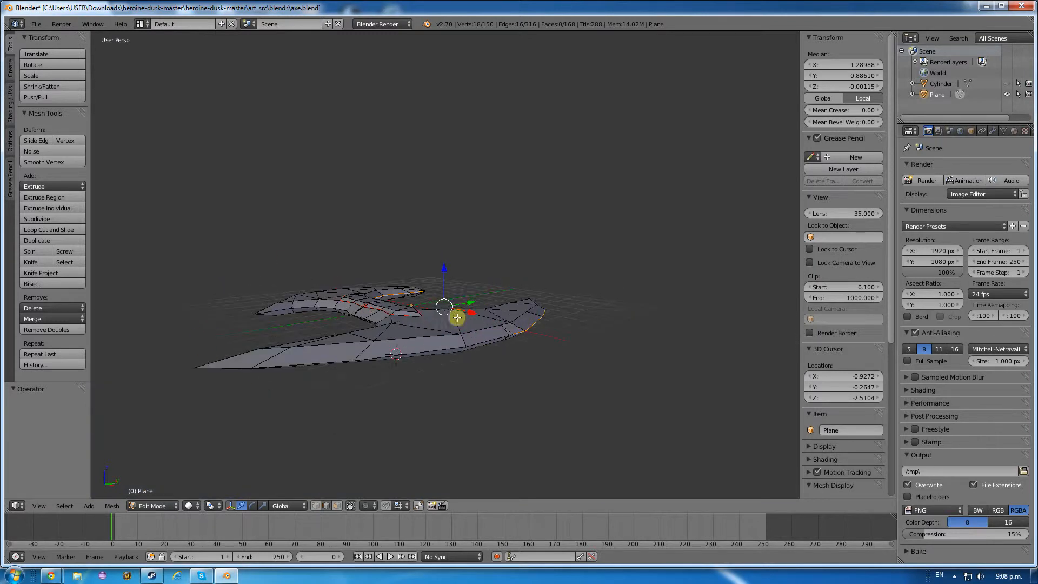
alt+shift+right_click(478, 343)
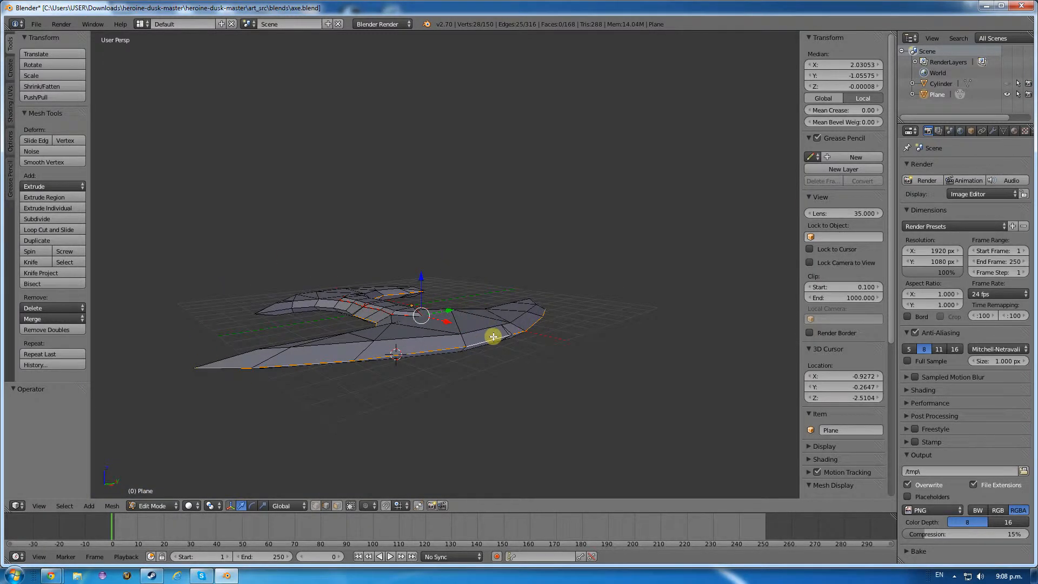
middle_drag(494, 338, 457, 387)
scroll(479, 337, up, 3)
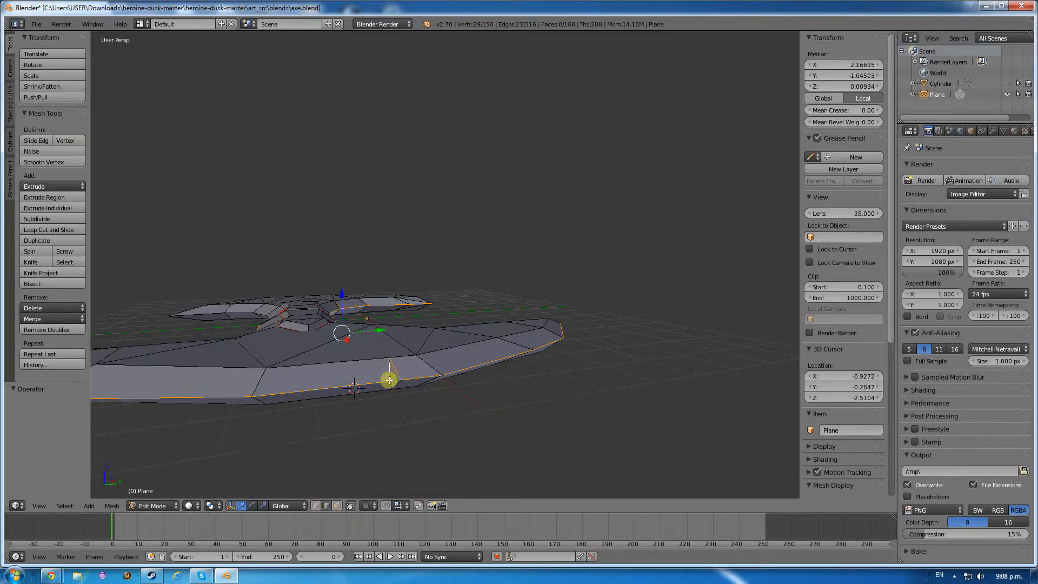
shift+right_click(391, 386)
Add the mid-thickness edge loop along the remaining inner curve to the selection and mark the blades' whole outer rim as a seam.
middle_drag(391, 386, 482, 394)
alt+shift+right_click(439, 322)
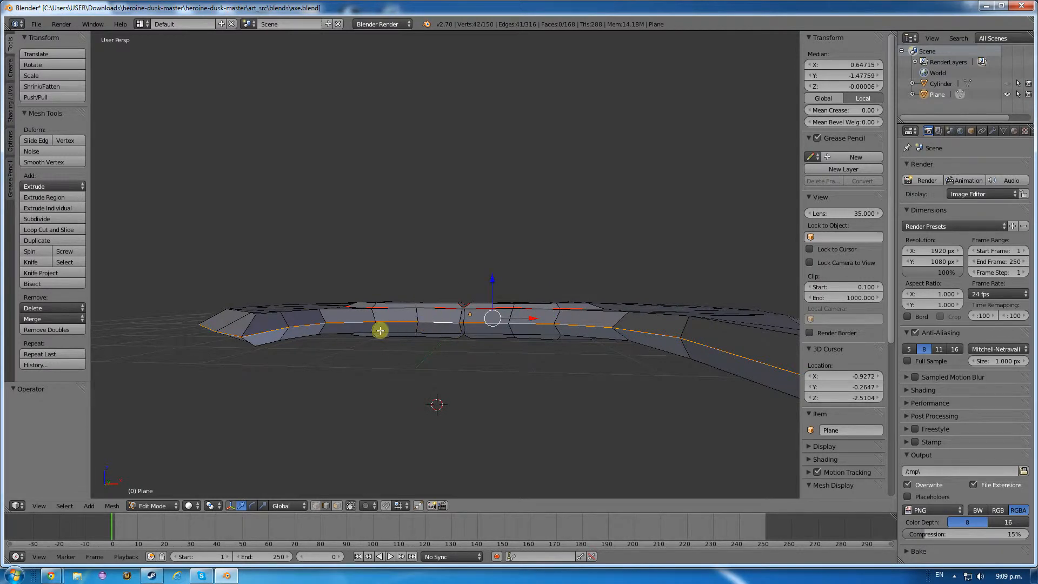
middle_drag(381, 330, 558, 381)
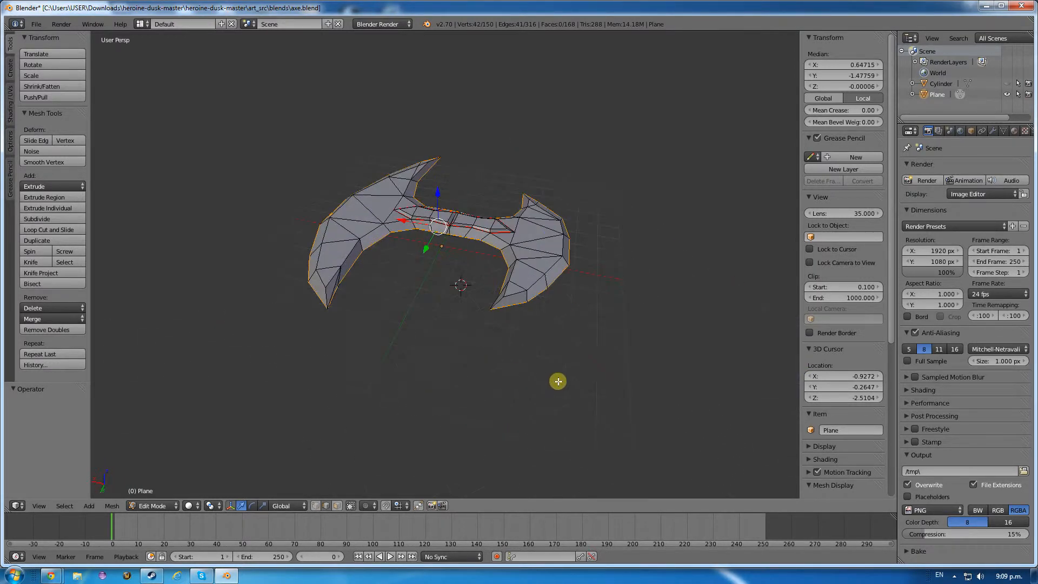
key(ctrl+e)
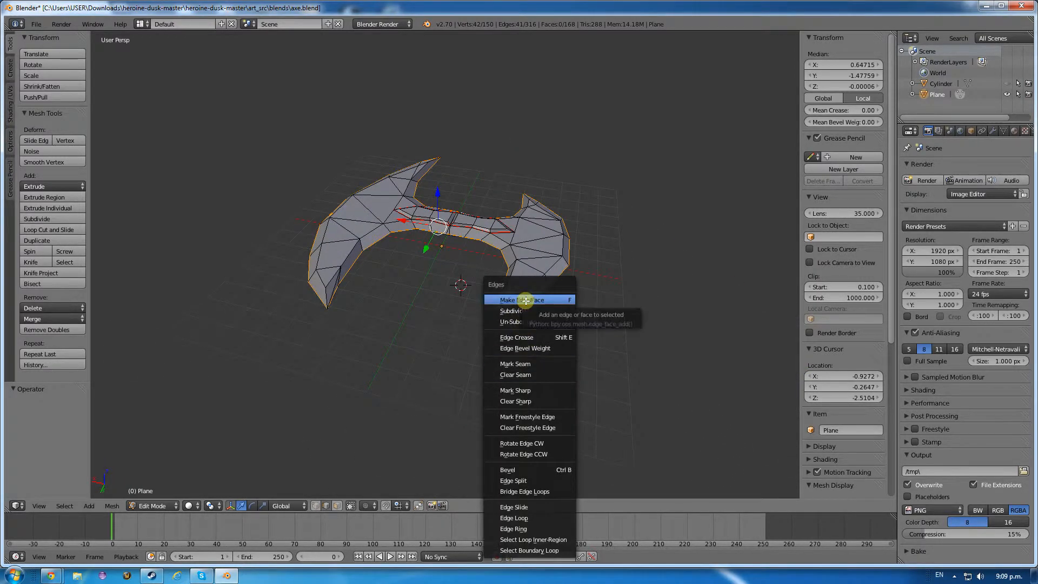
click(516, 364)
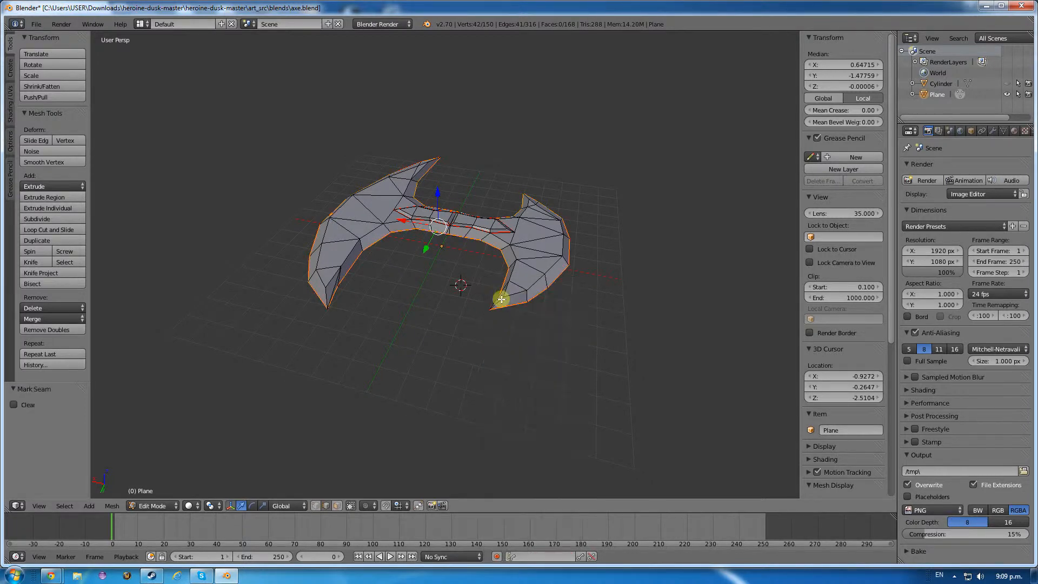
Select the crosswise edge loop on the larger-blade side of the central groove and mark it as a seam.
middle_drag(501, 299, 297, 351)
middle_drag(404, 378, 271, 322)
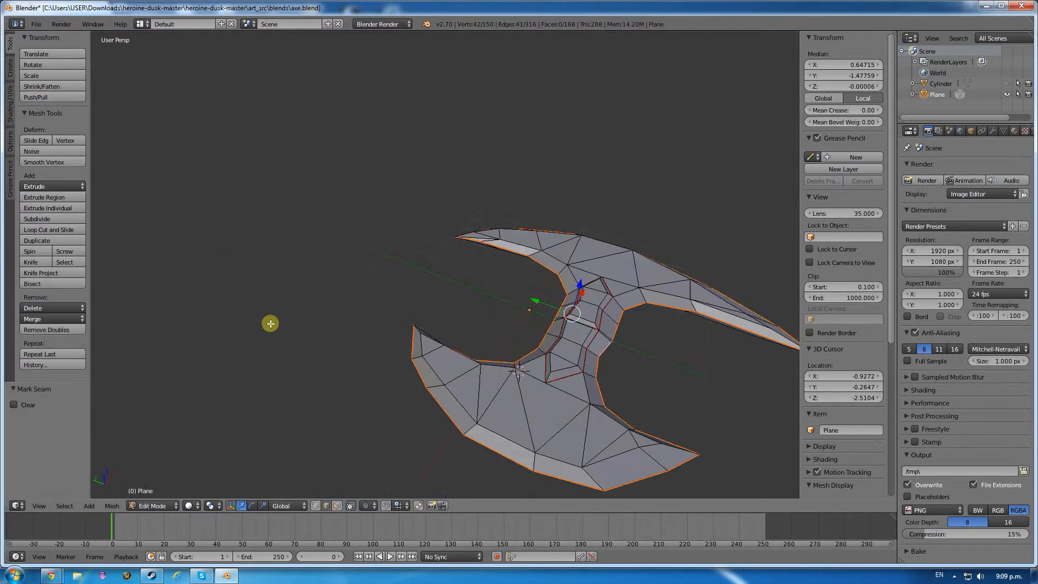
scroll(545, 360, up, 3)
middle_drag(544, 360, 394, 309)
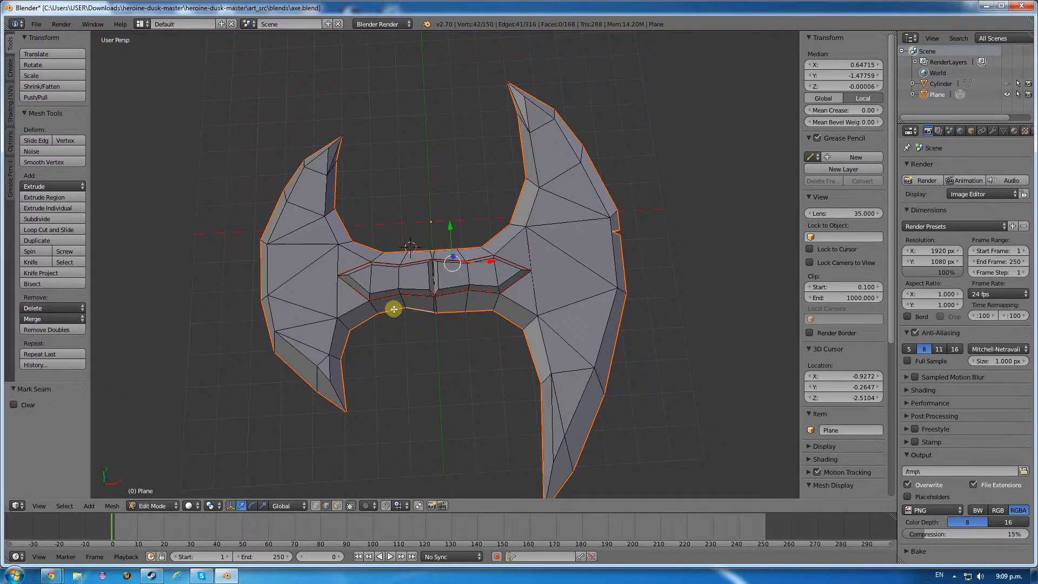
right_click(433, 307)
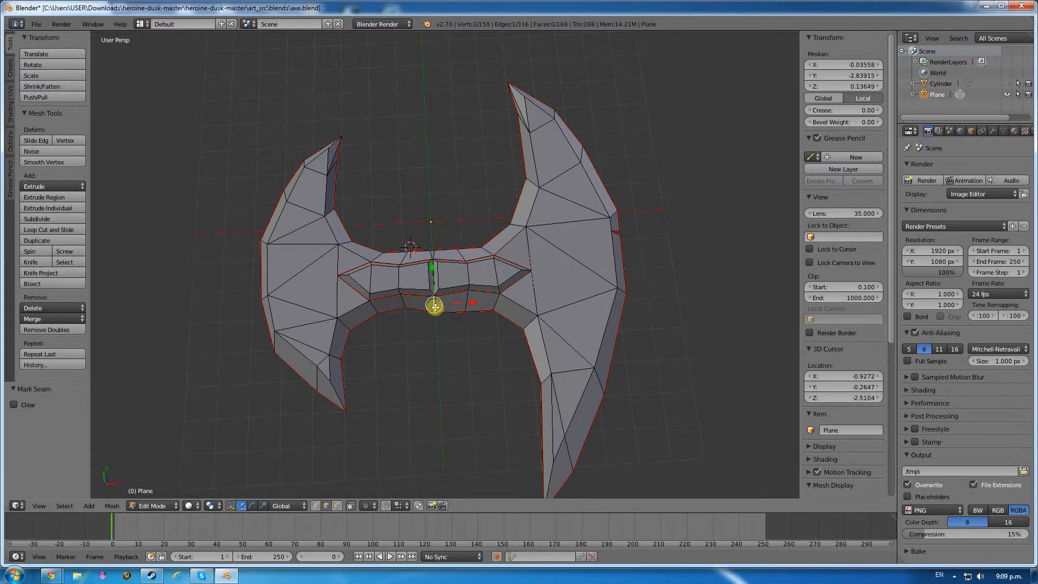
alt+right_click(436, 305)
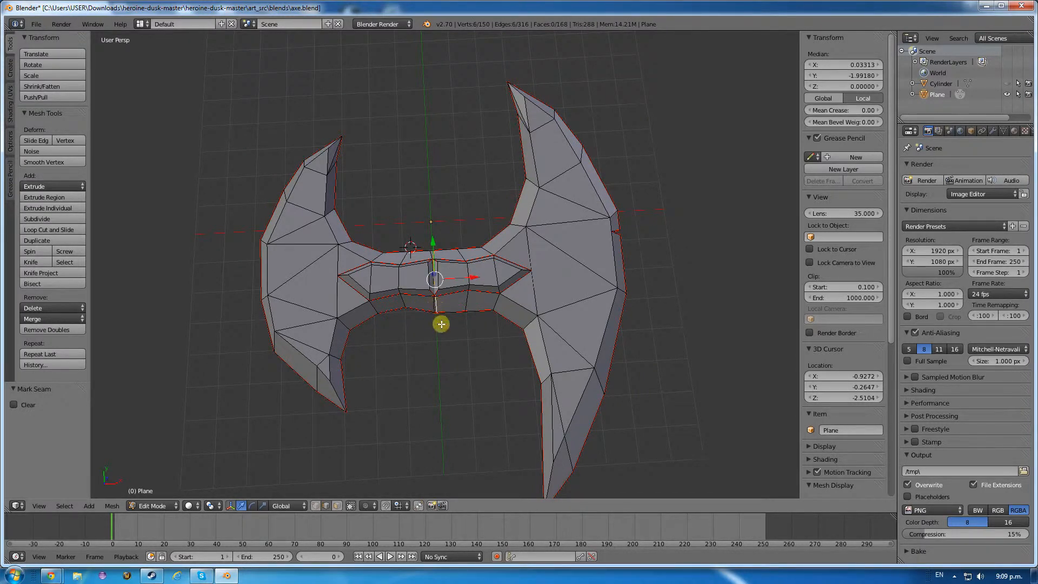
key(ctrl+e)
click(441, 324)
Select the crosswise edge loop on the smaller-blade side of the central groove and mark it as a seam.
alt+right_click(431, 309)
alt+right_click(431, 303)
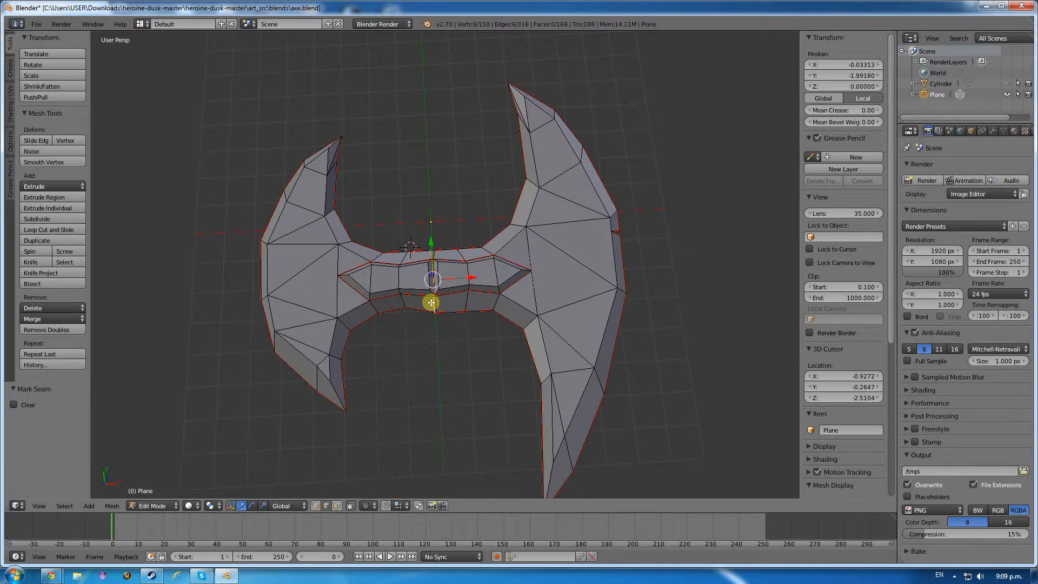
key(ctrl+e)
click(431, 299)
On the reverse face of the blade mesh, select the centre panel's outline edges on the smaller blade's side of the groove.
middle_drag(440, 326, 446, 213)
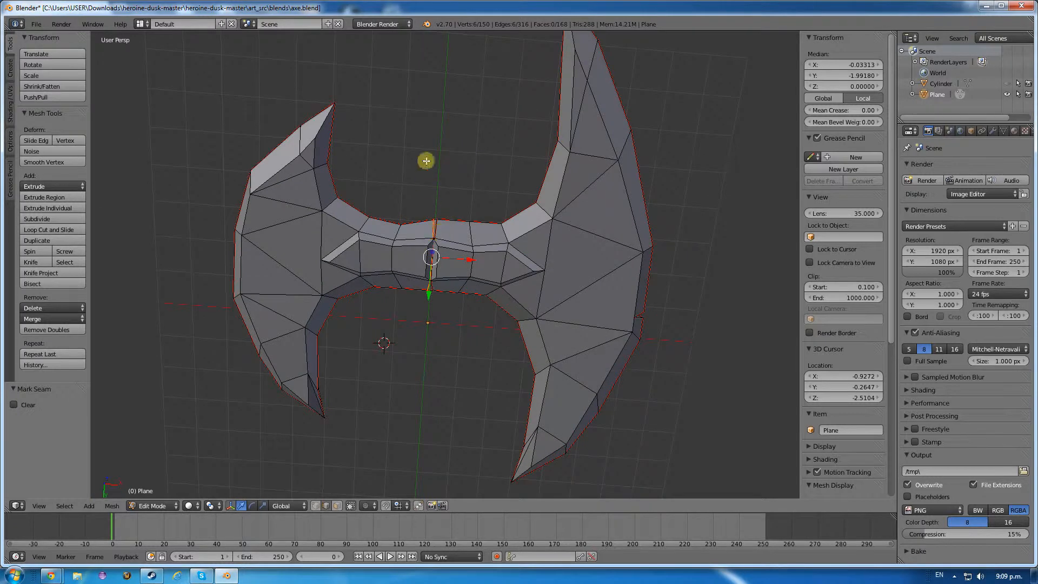
middle_drag(426, 160, 425, 138)
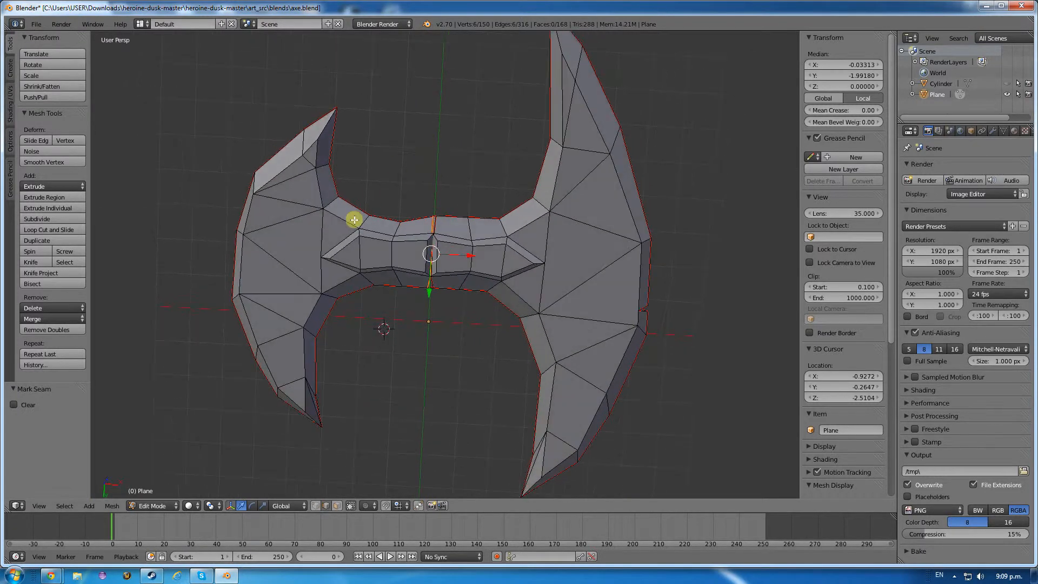
right_click(351, 247)
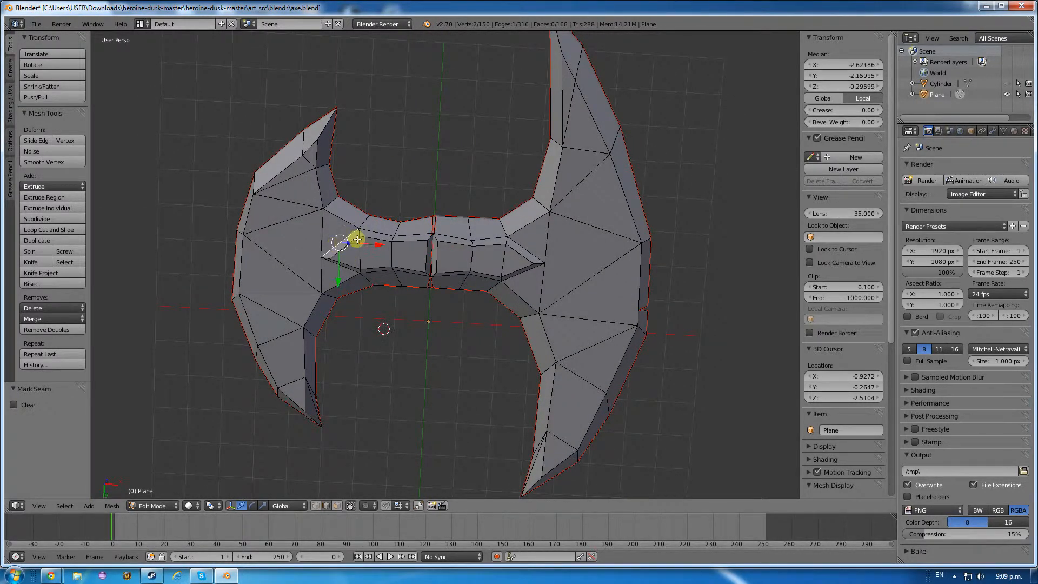
shift+right_click(371, 232)
shift+right_click(340, 244)
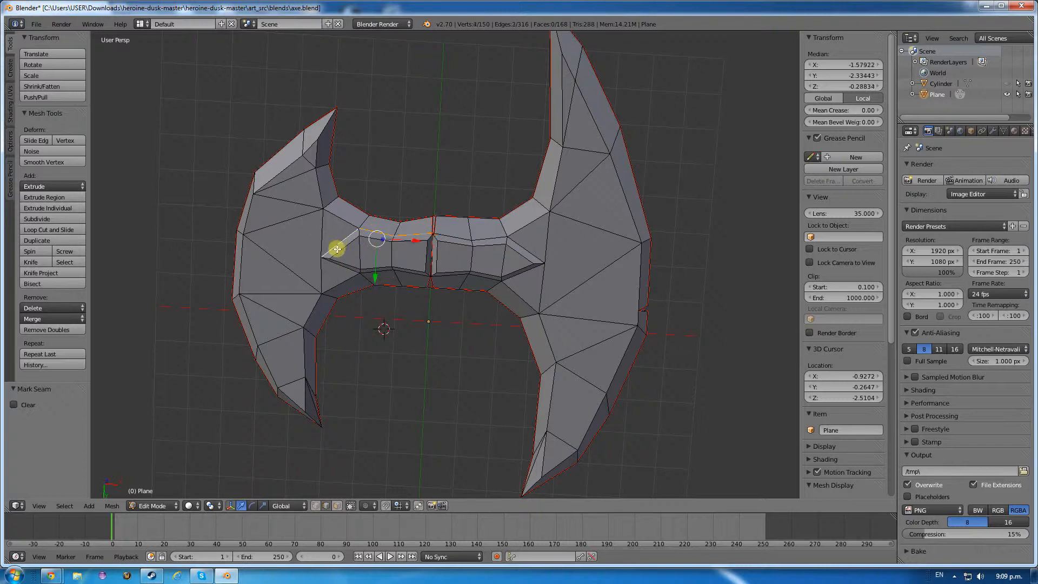
shift+right_click(342, 267)
shift+right_click(373, 273)
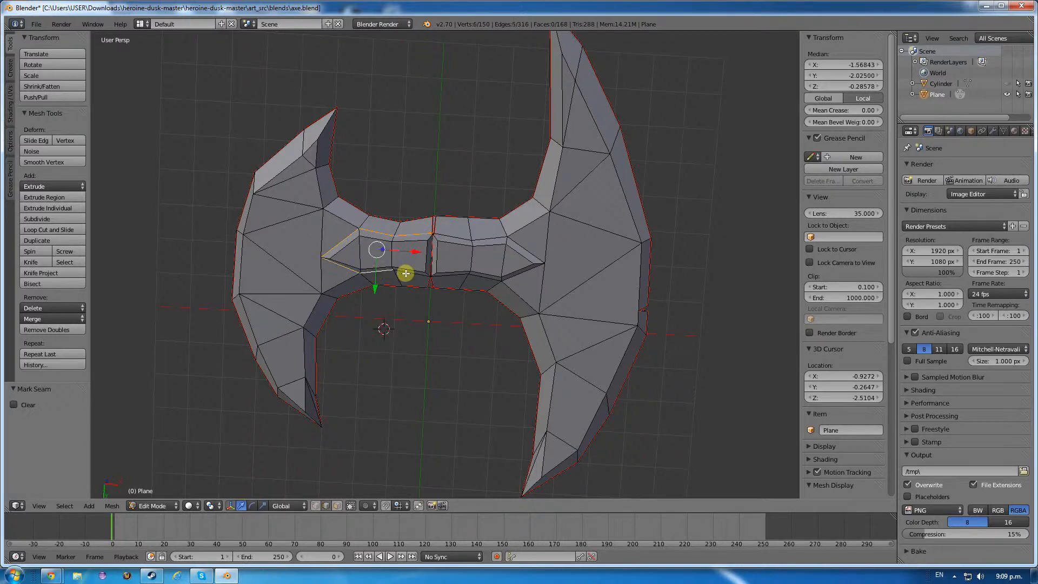
shift+right_click(410, 272)
Add the panel's outline edges on the larger blade's side of the groove to the selection.
shift+right_click(470, 274)
shift+right_click(503, 278)
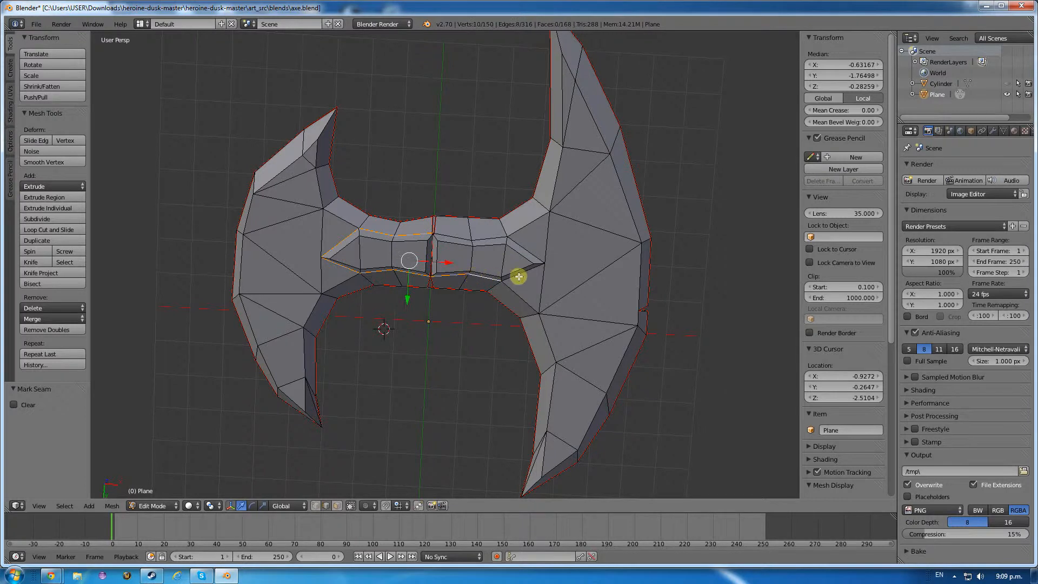
shift+right_click(542, 262)
shift+right_click(501, 236)
shift+right_click(459, 231)
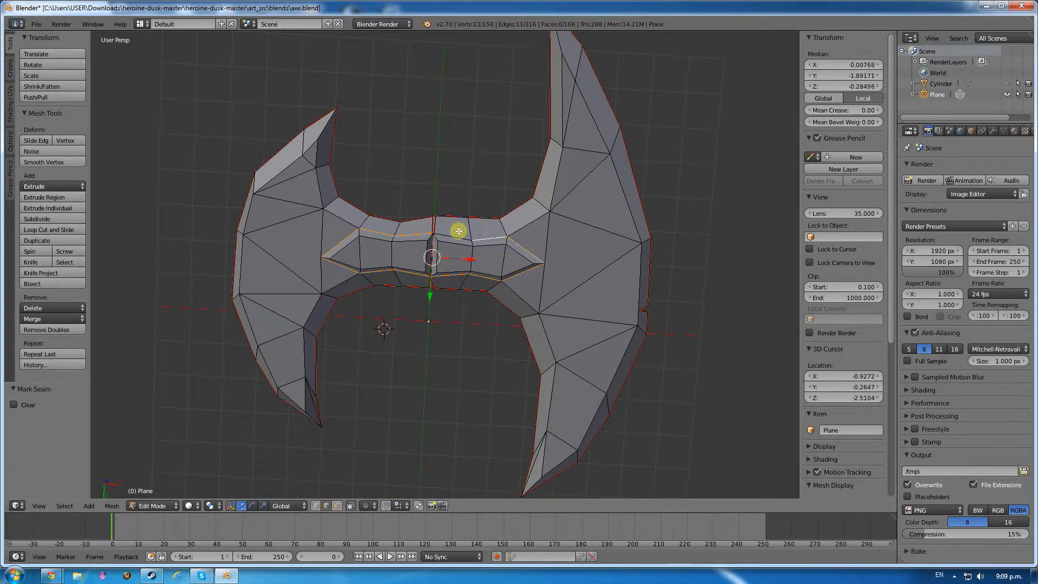
Add the short edges at the central groove to the selection and mark the reverse panel's outline as a seam.
shift+right_click(433, 238)
shift+right_click(421, 272)
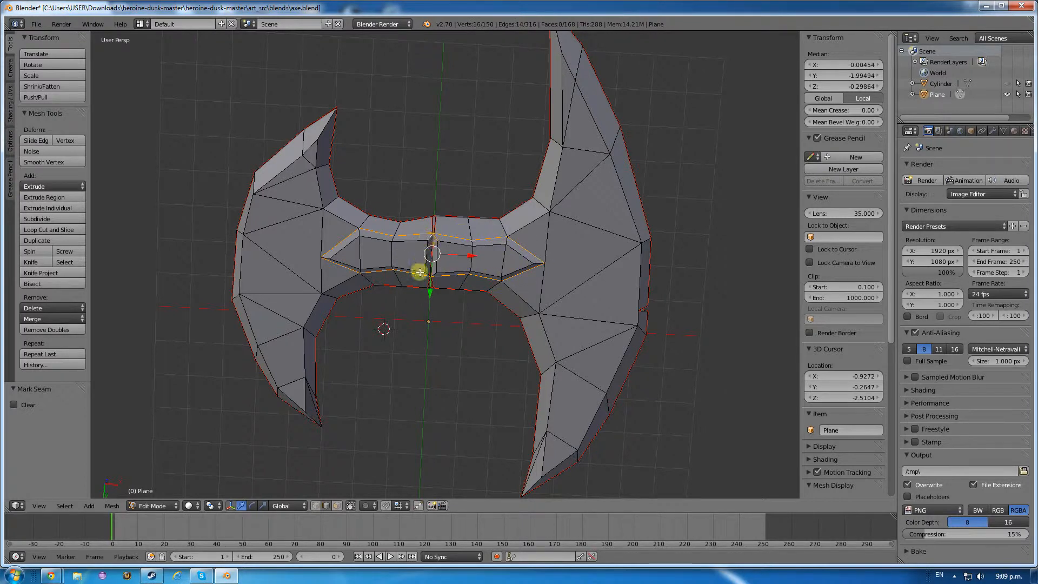
shift+right_click(433, 272)
shift+right_click(433, 277)
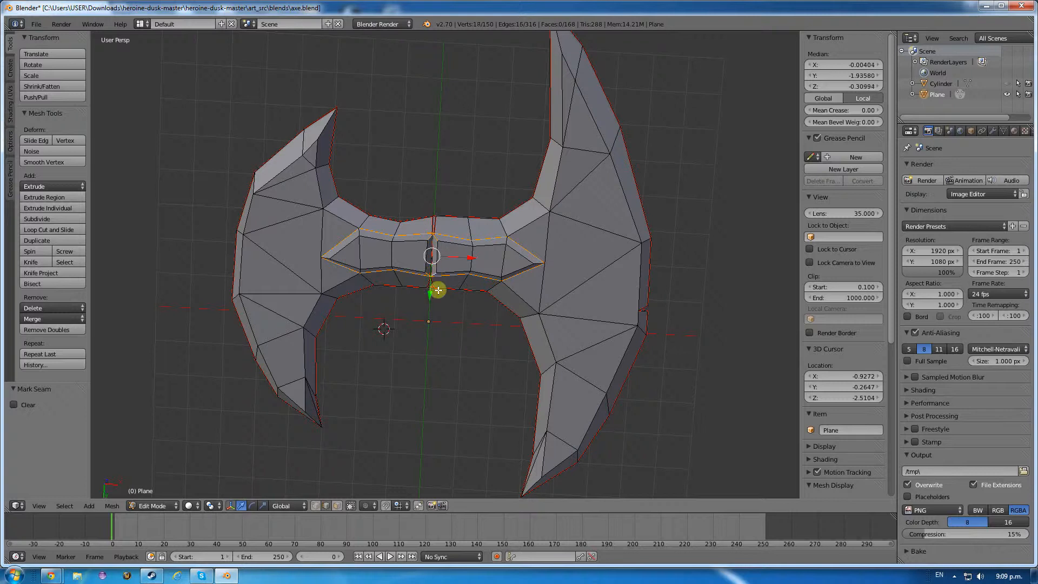
key(ctrl+e)
click(451, 324)
Split the 3D view to add a UV/Image Editor beside it, unlink the Render Result image and make both areas comfortably wide.
drag(894, 30, 349, 379)
click(364, 506)
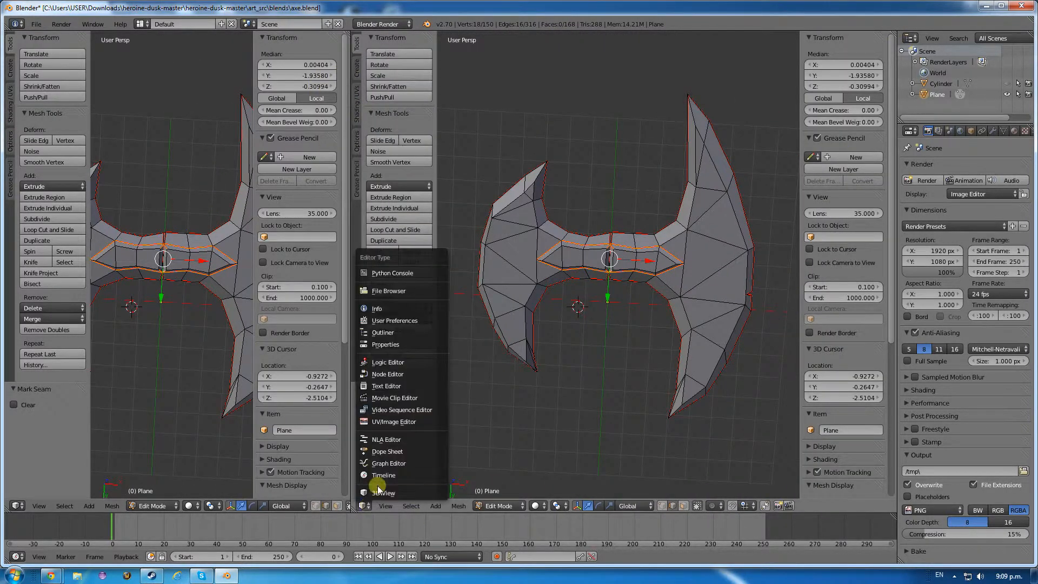
click(378, 422)
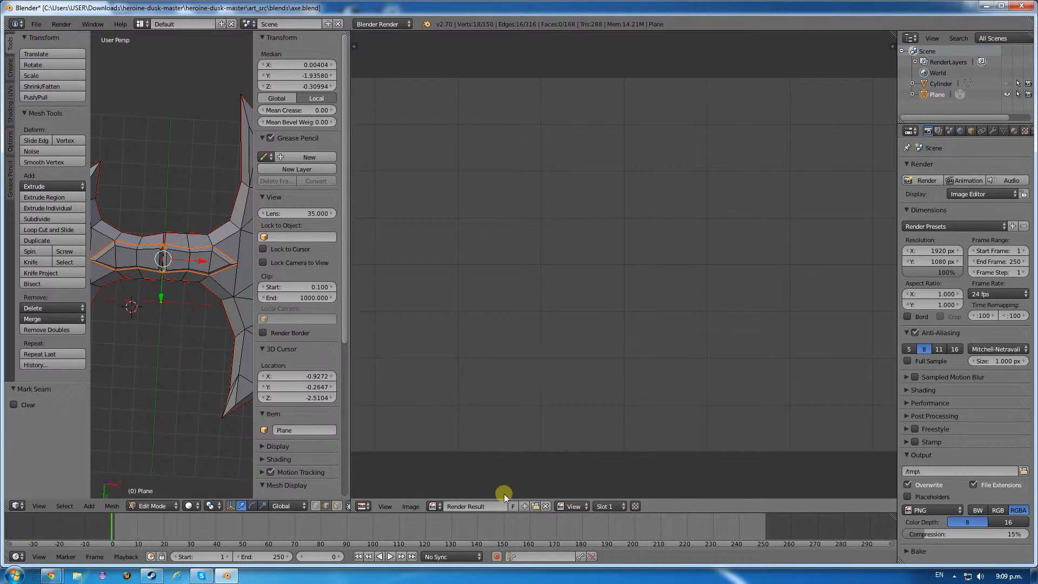
click(438, 506)
click(546, 507)
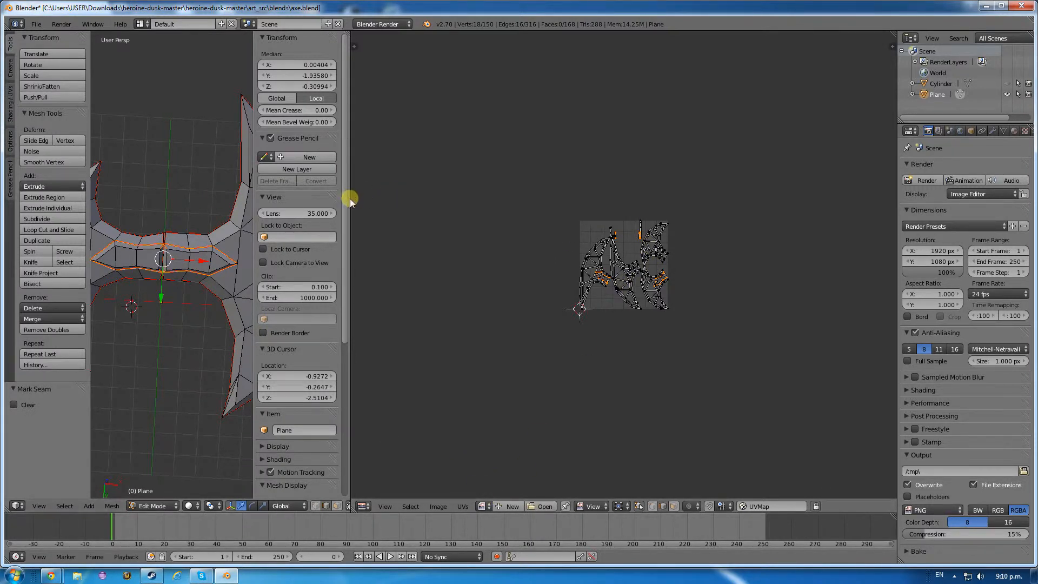
drag(350, 199, 582, 259)
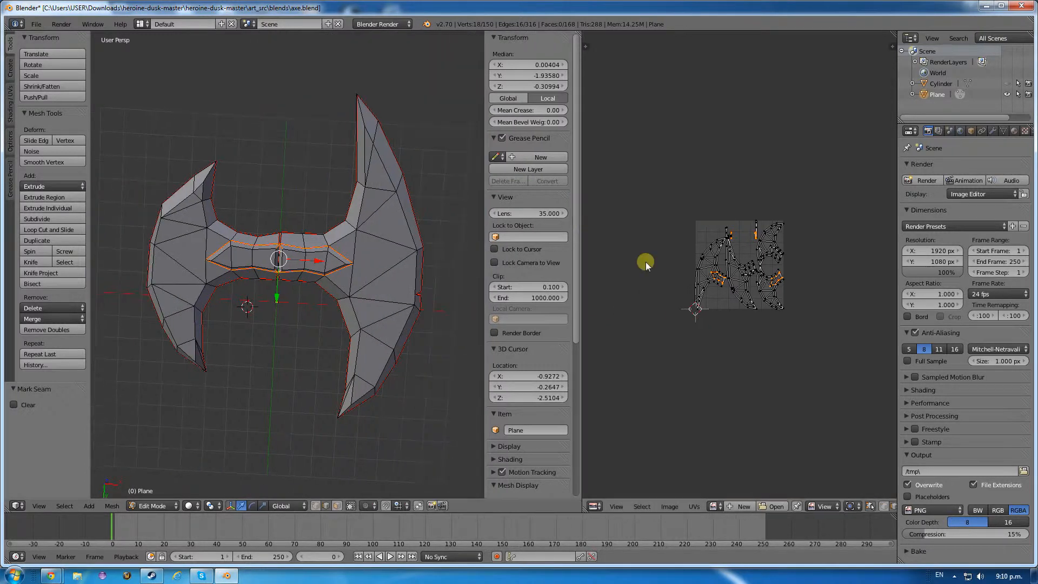
Switch to Object Mode, unhide the axe handle and view the complete axe from the top.
key(Tab)
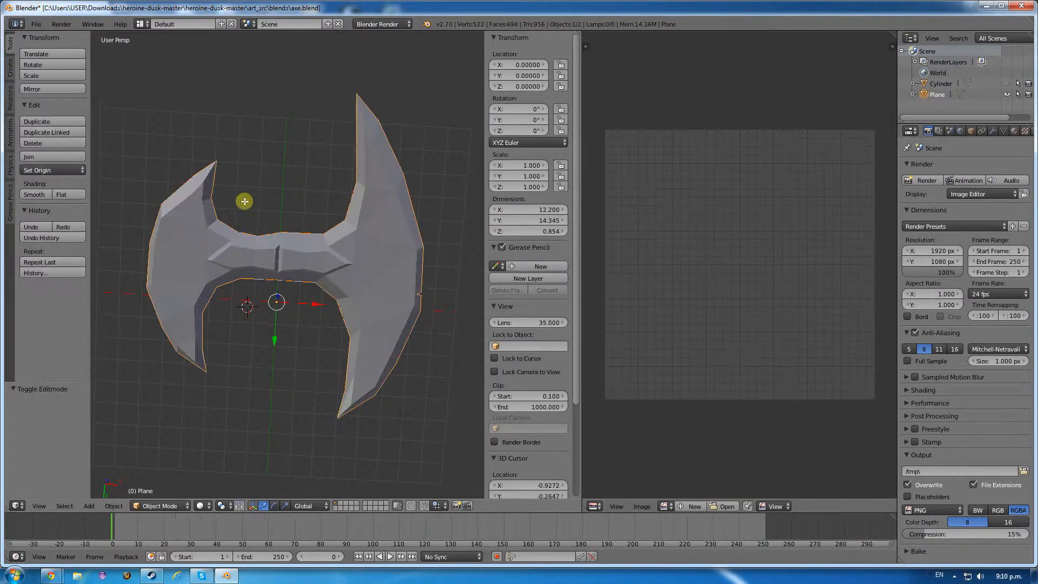
key(alt+h)
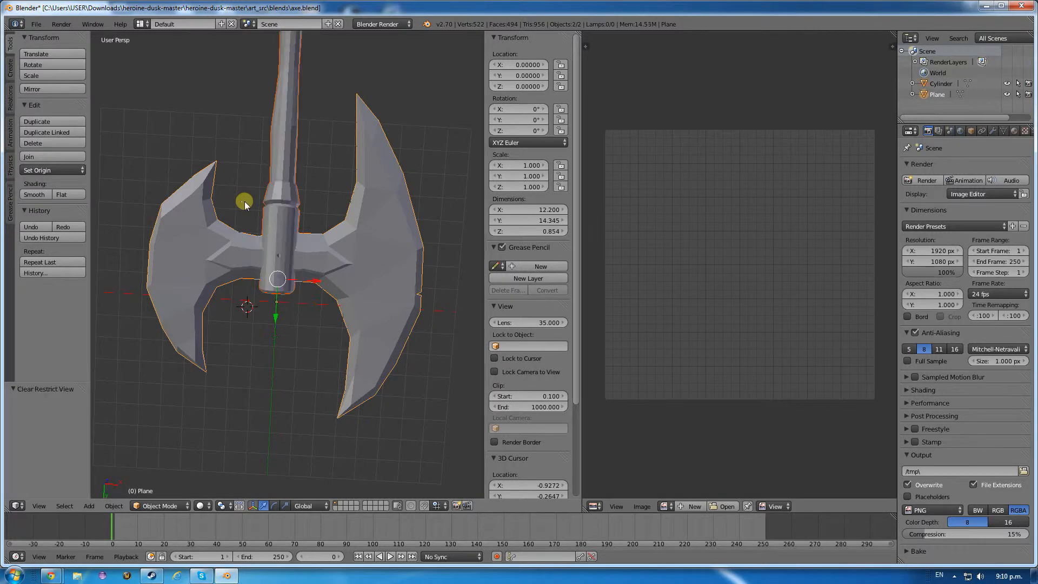
key(KP_7)
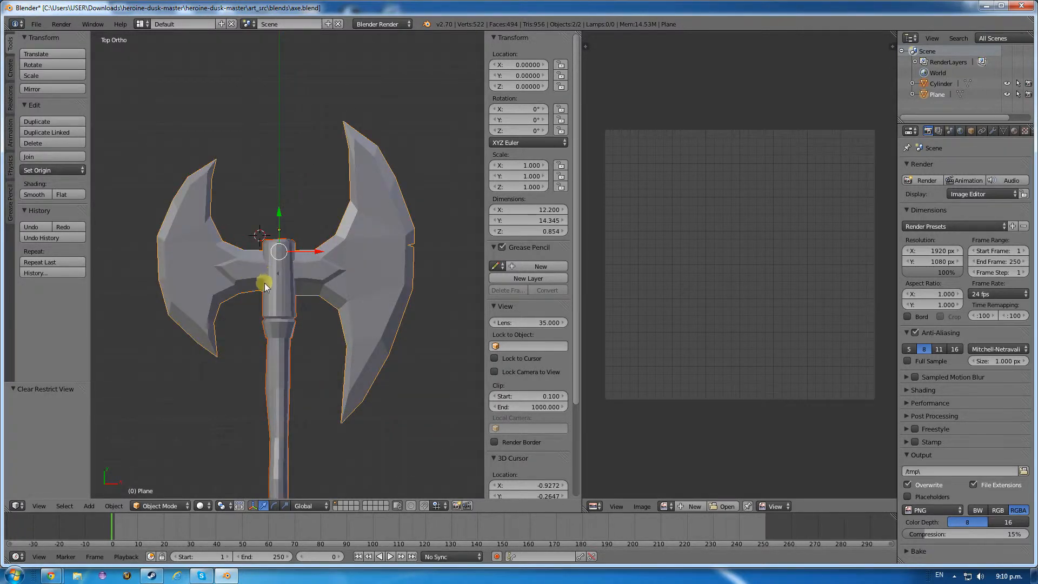
scroll(262, 286, up, 5)
scroll(257, 288, down, 5)
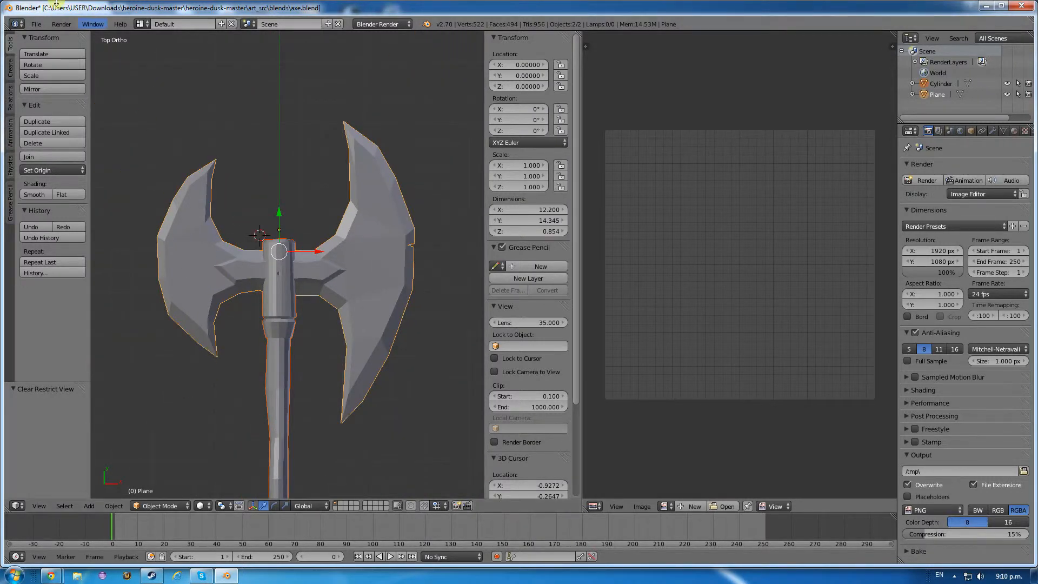
Save the blend file and join the handle and blades into a single object.
click(37, 24)
click(44, 106)
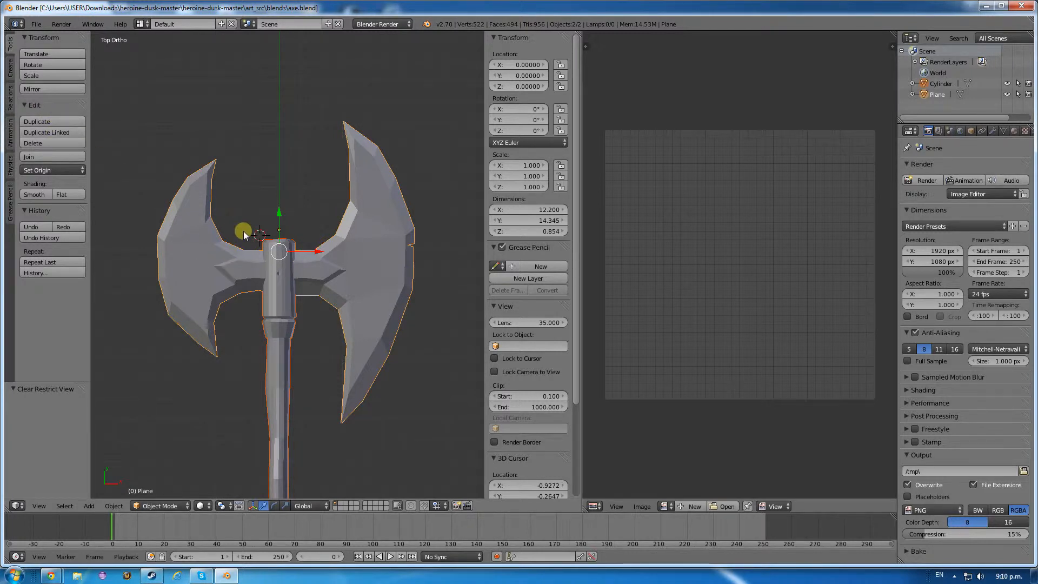
key(ctrl+j)
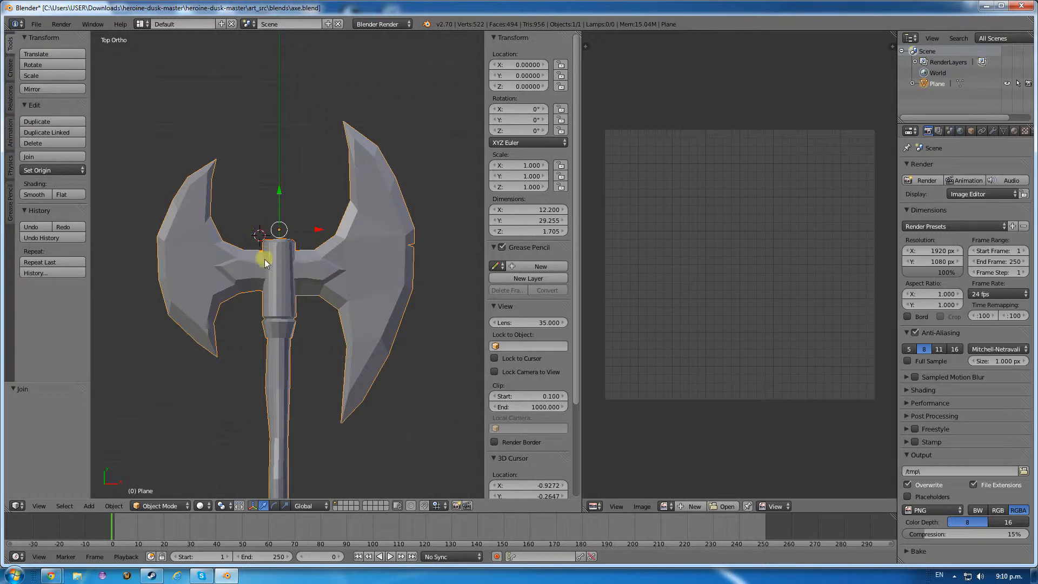
In Edit Mode, select the entire axe mesh and unwrap it along the marked seams.
key(Tab)
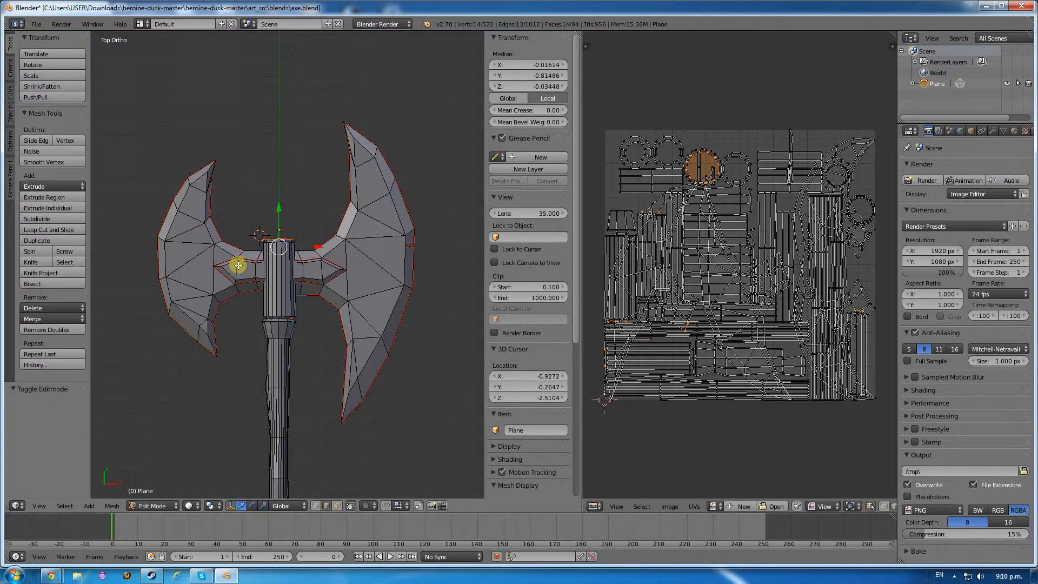
key(a)
key(a)
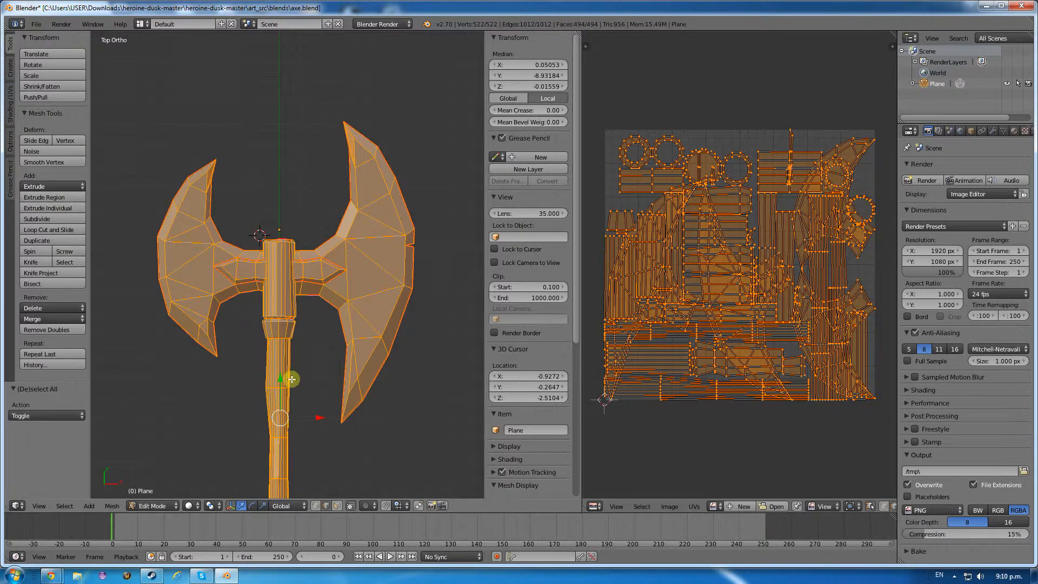
click(106, 507)
mouse_move(139, 423)
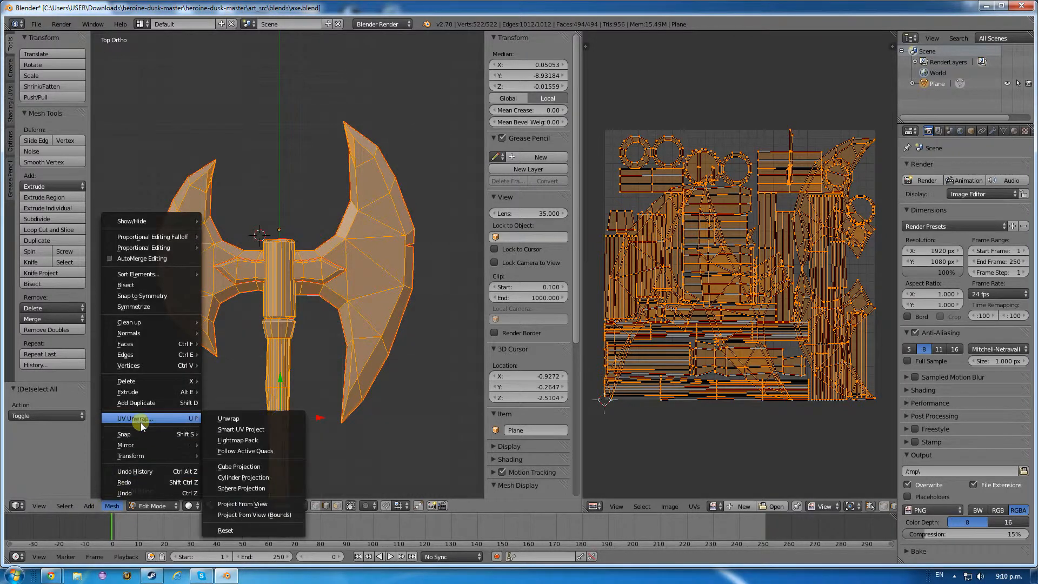
click(231, 419)
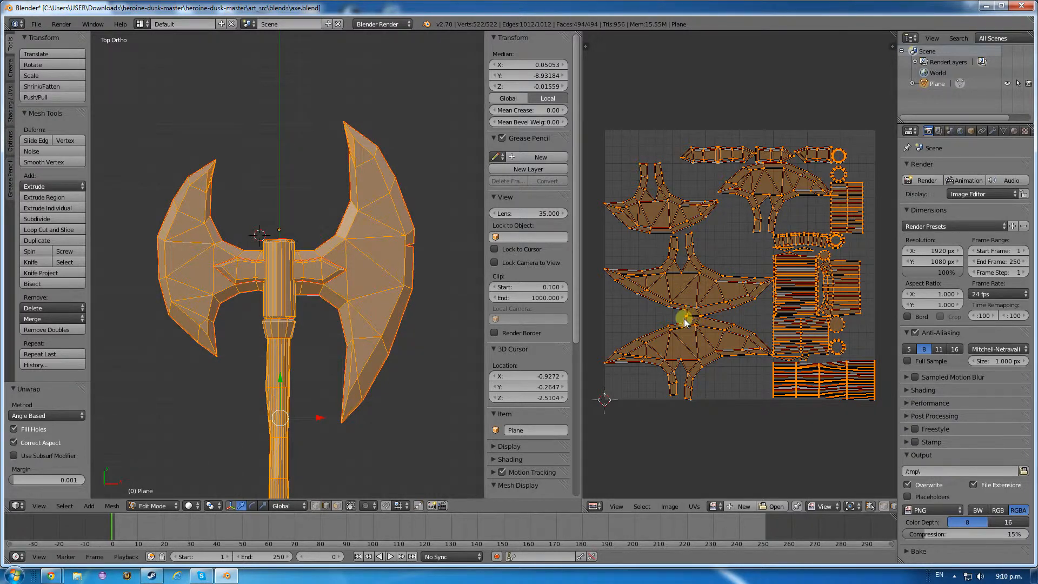
Try Minimize Stretch on all of the axe's UV islands.
middle_drag(420, 266, 452, 238)
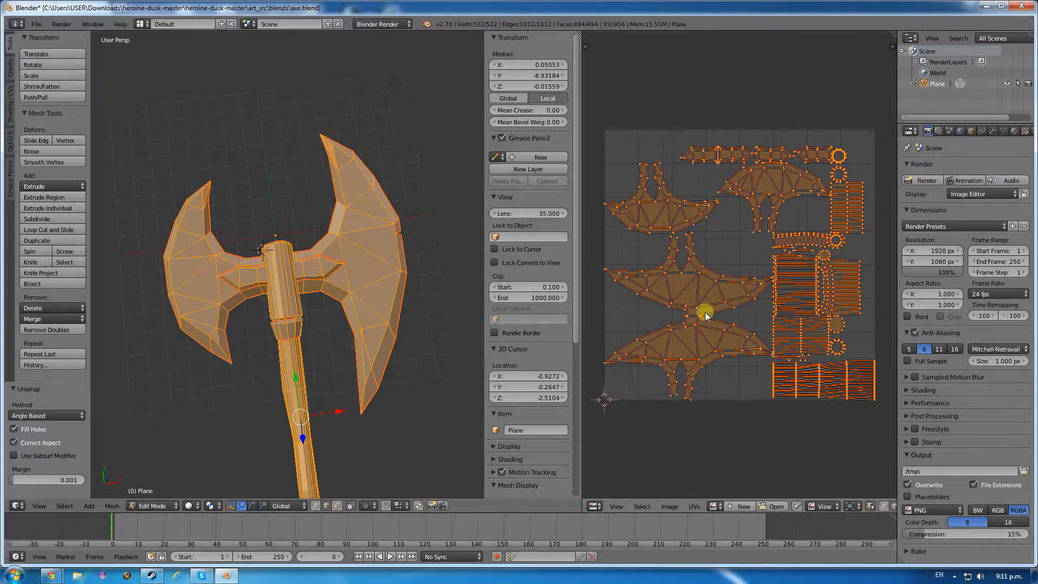
click(694, 507)
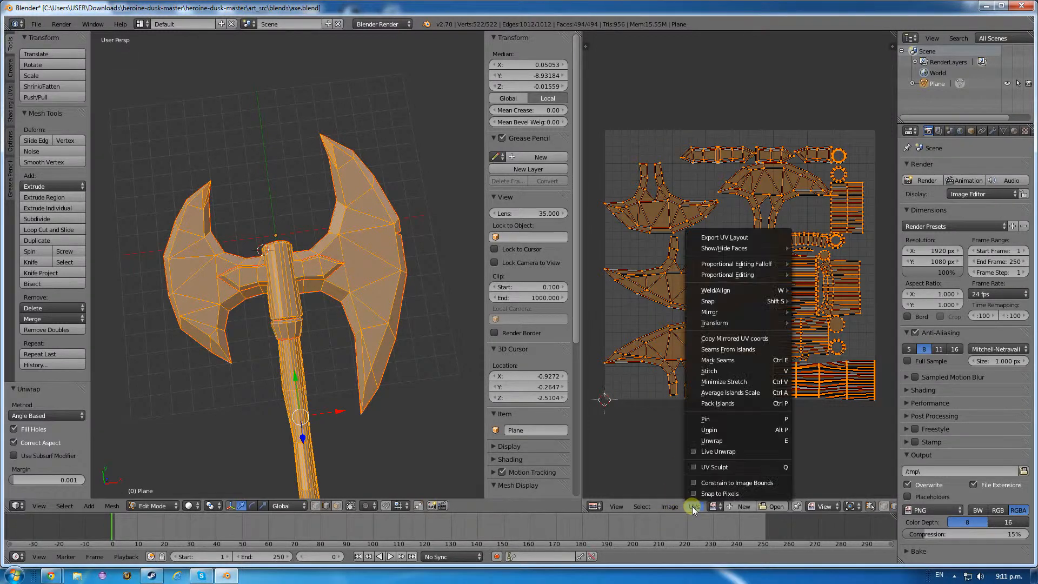
click(721, 383)
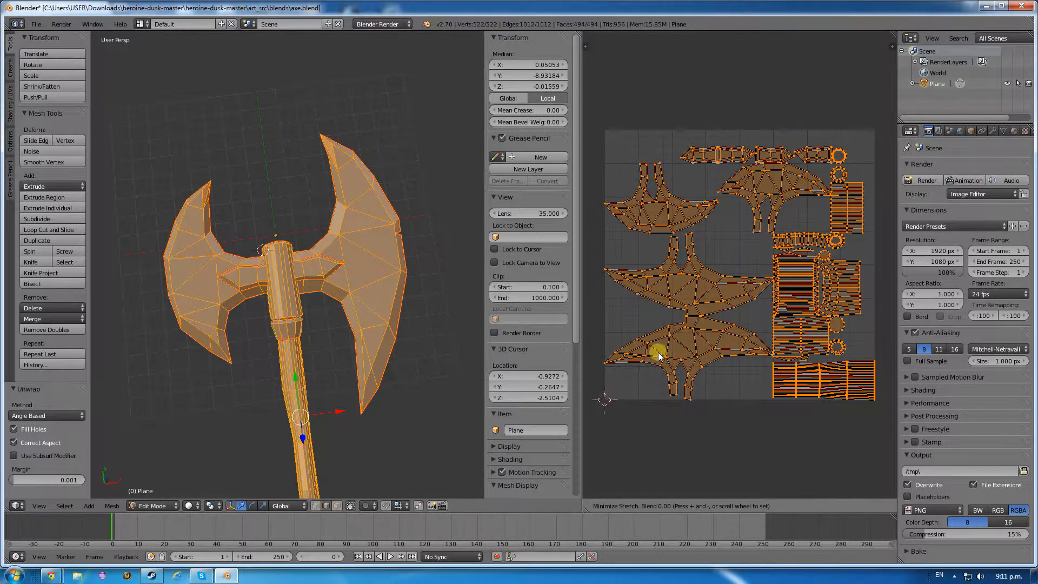
click(658, 353)
Try packing the axe's UV islands and undo the packing.
click(695, 507)
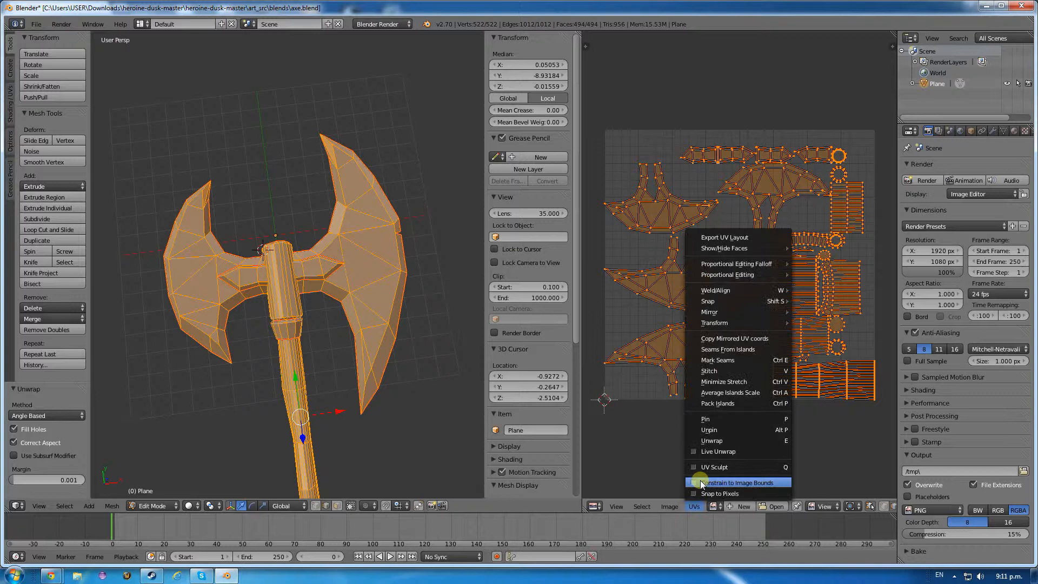
click(711, 404)
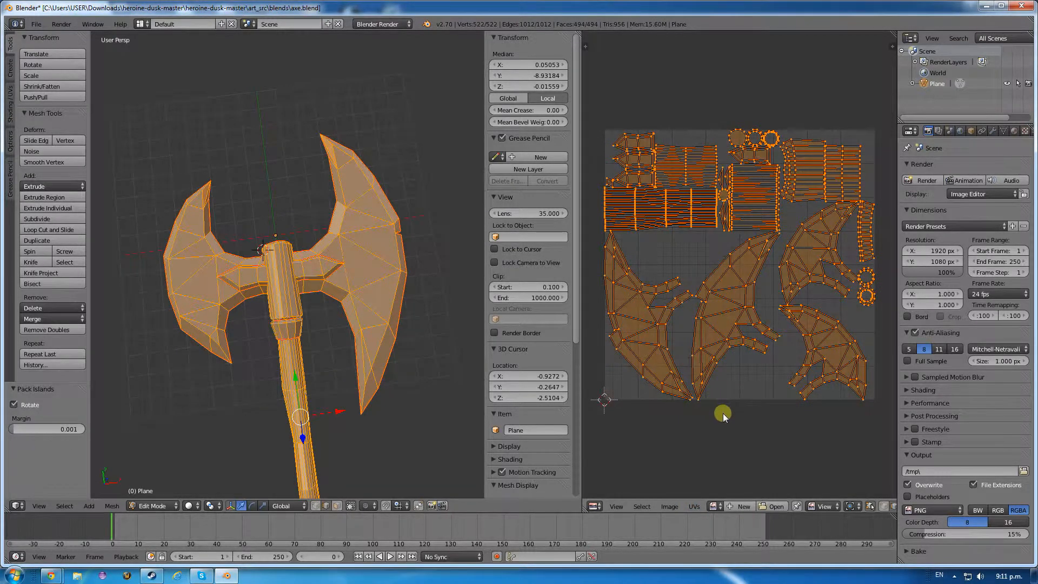
key(ctrl+p)
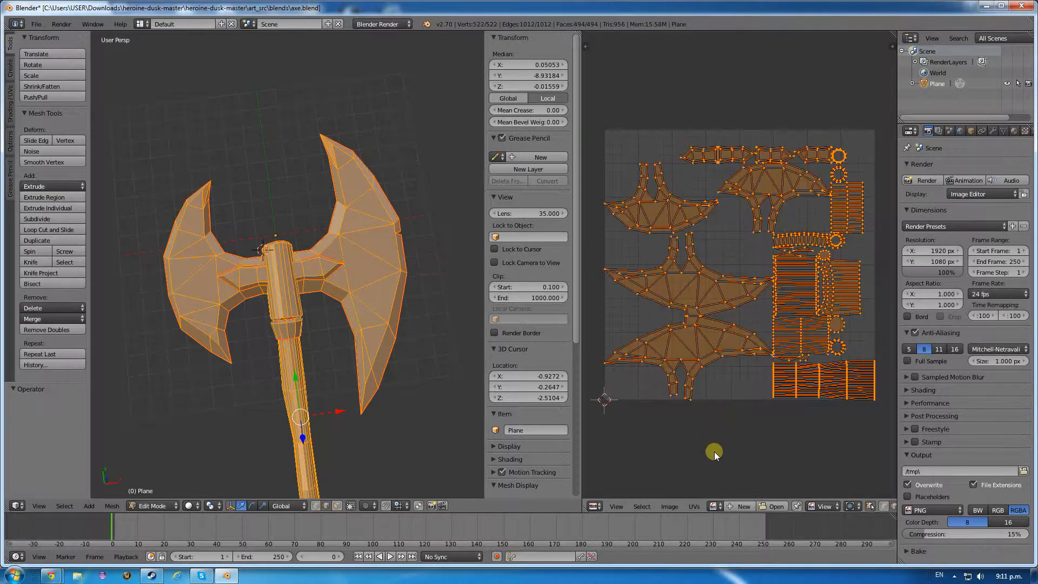
Average the scale of the UV islands and export the UV layout as axe.png at 1024 × 1024, overwriting the existing file.
click(695, 507)
click(703, 393)
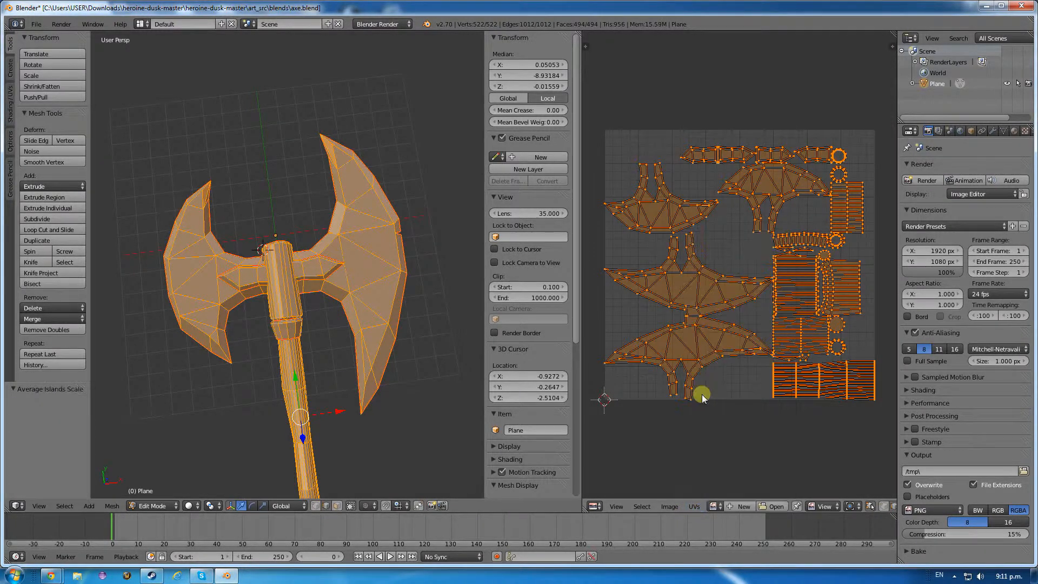
click(695, 507)
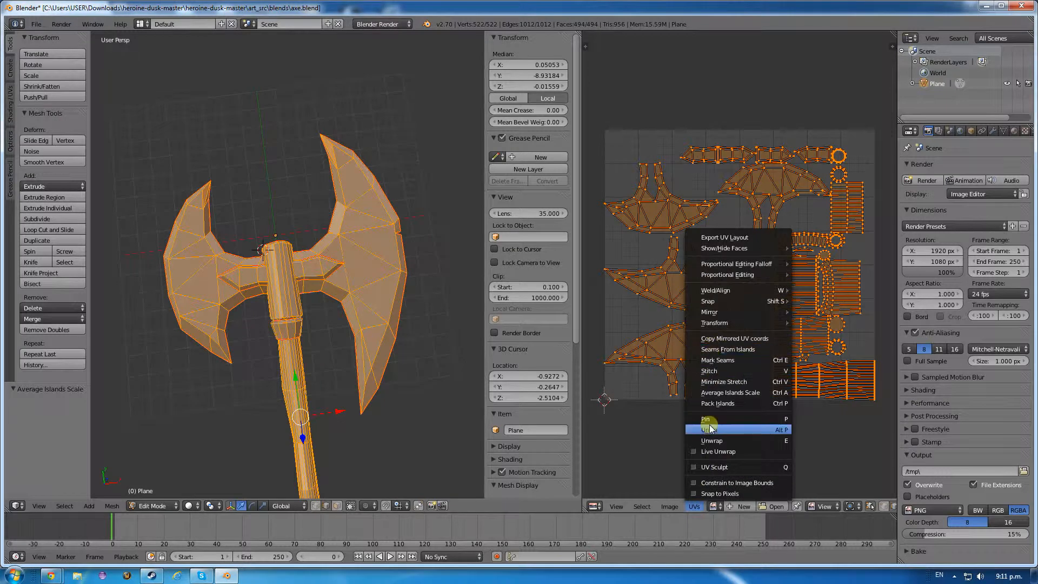
click(695, 507)
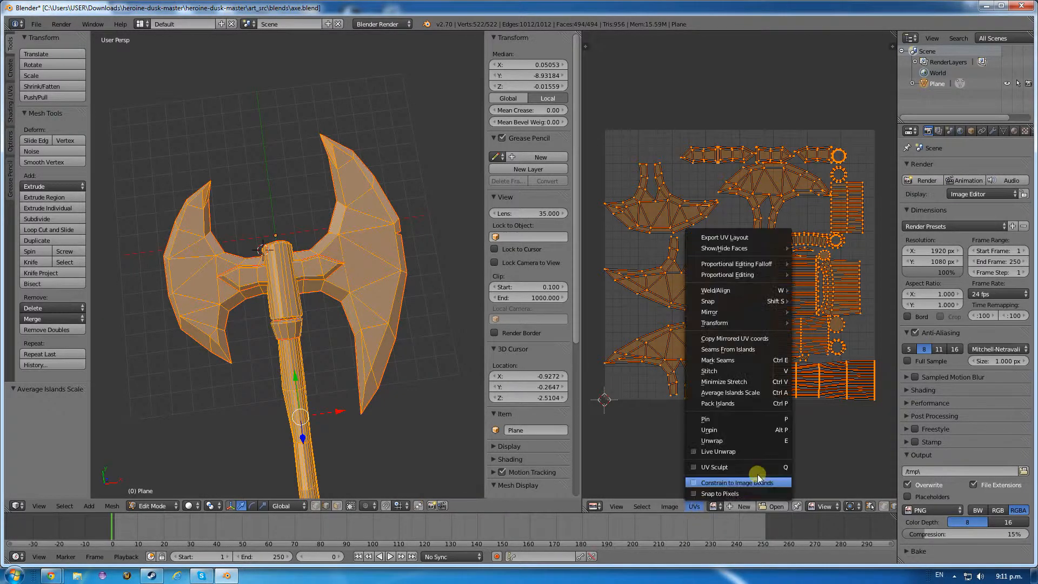
click(760, 238)
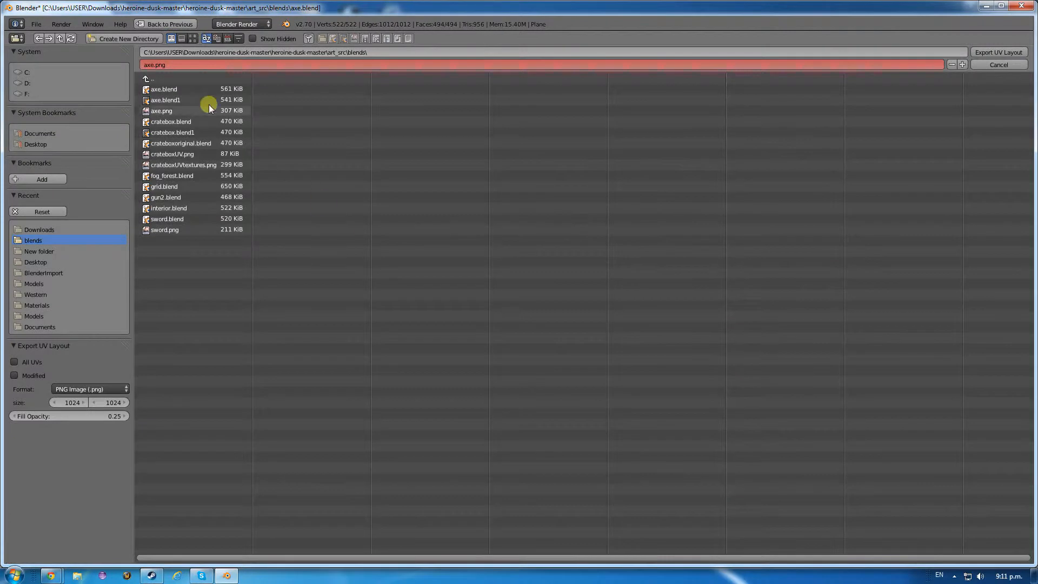
click(998, 52)
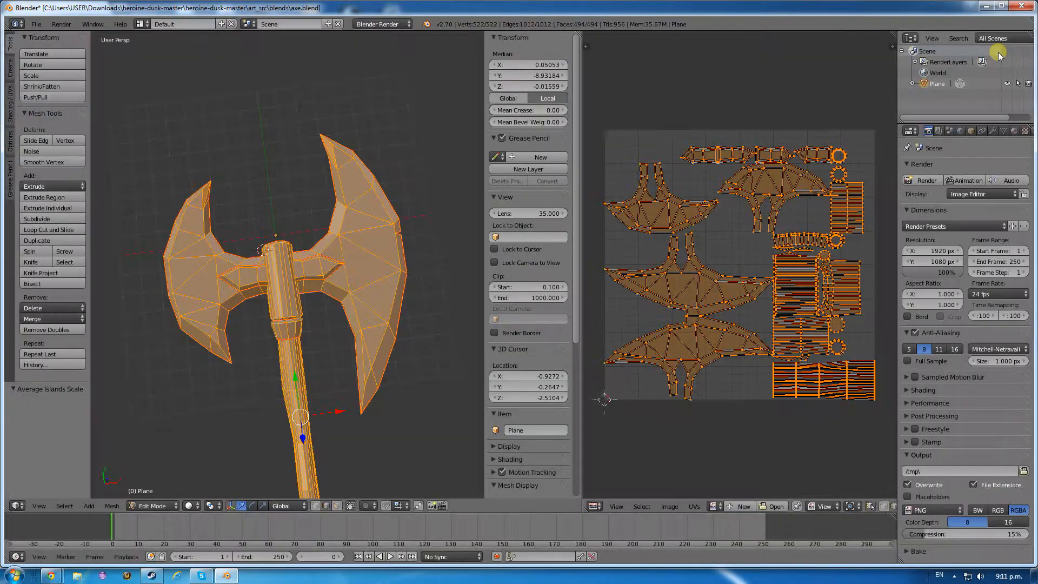
Launch paint.net and open the recently used axe.png.
click(15, 576)
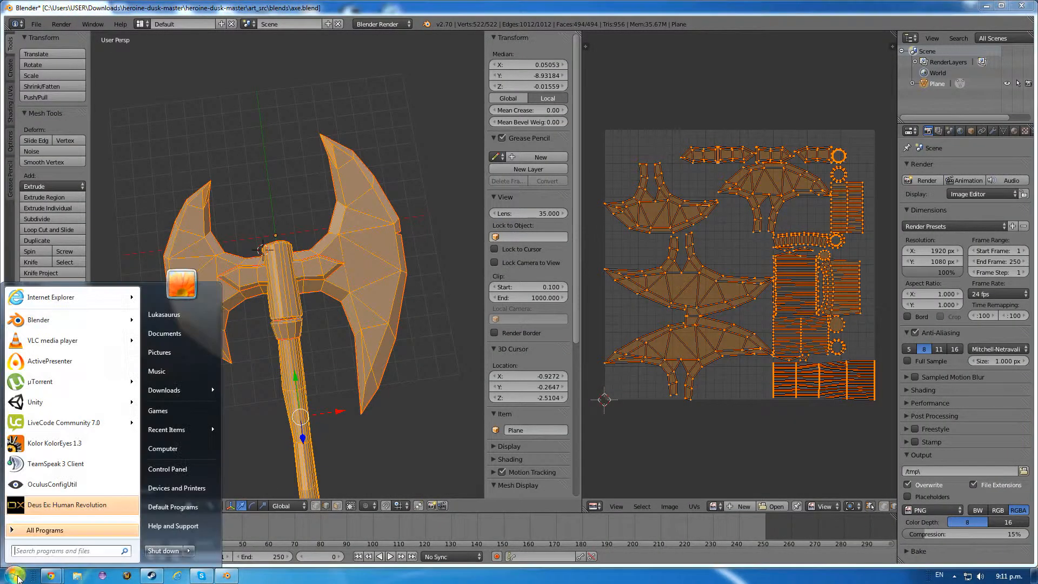
text(paint.net)
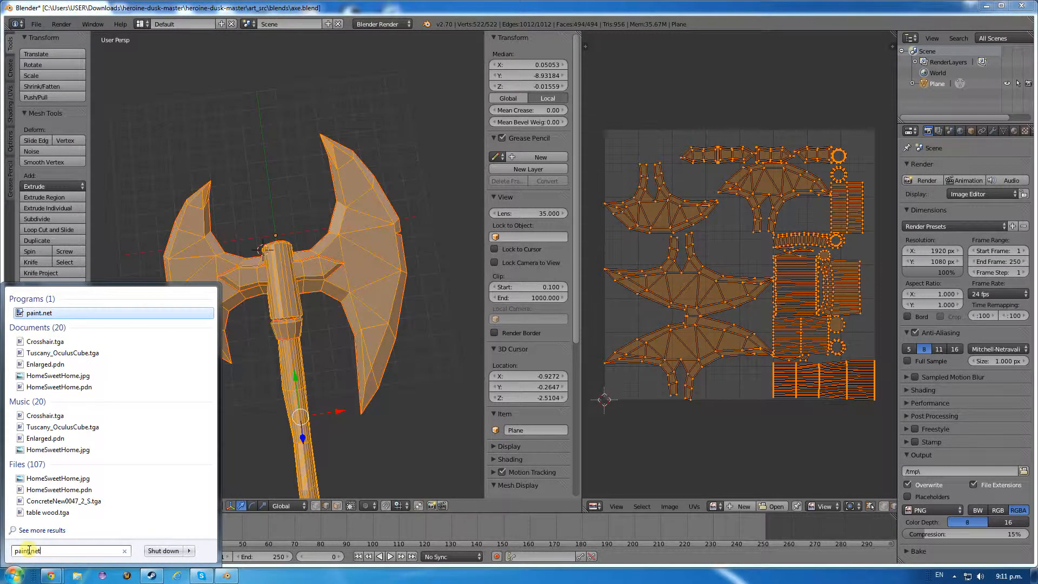
key(Return)
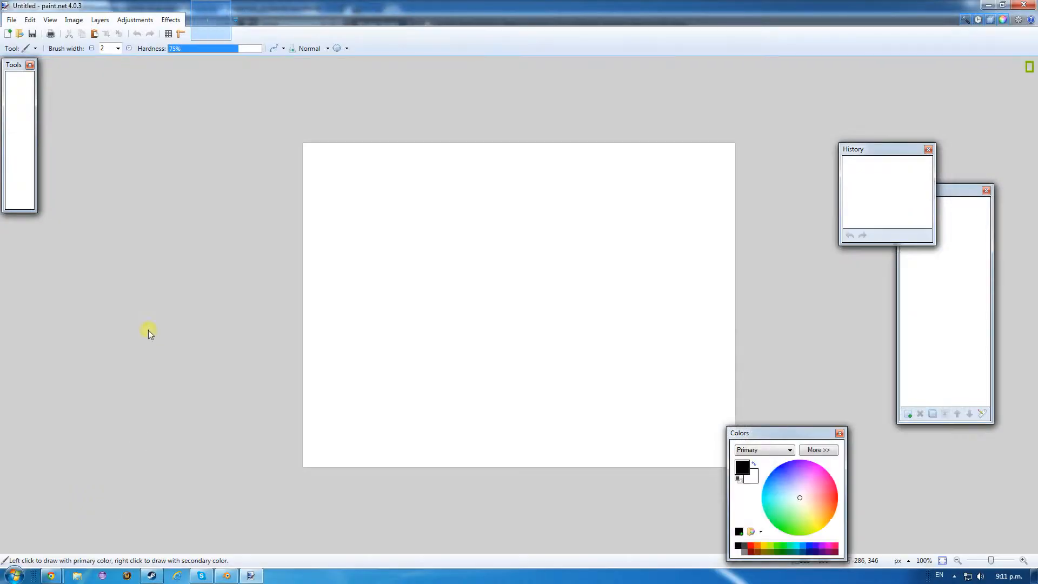
click(13, 21)
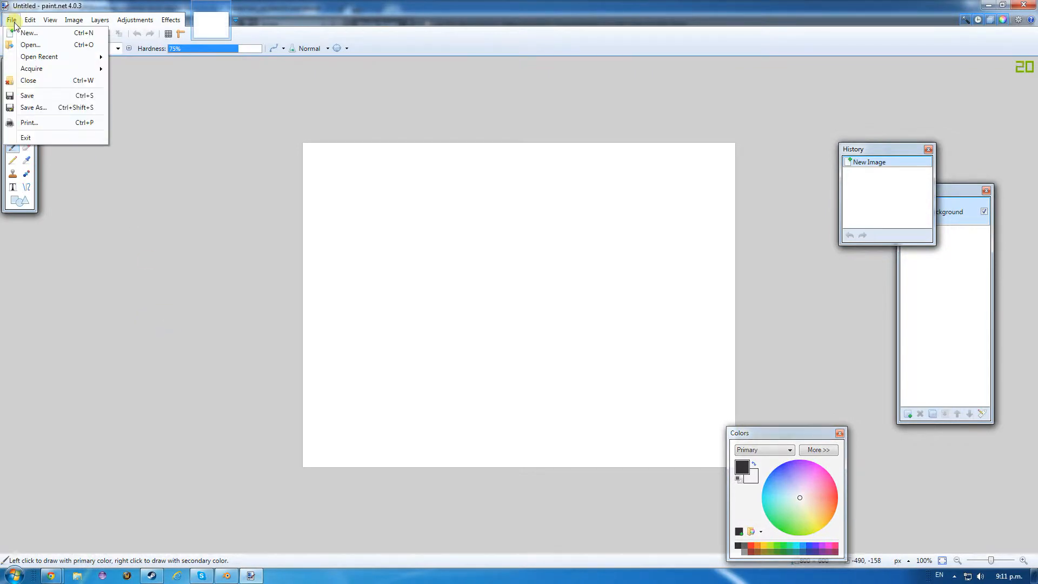
mouse_move(36, 57)
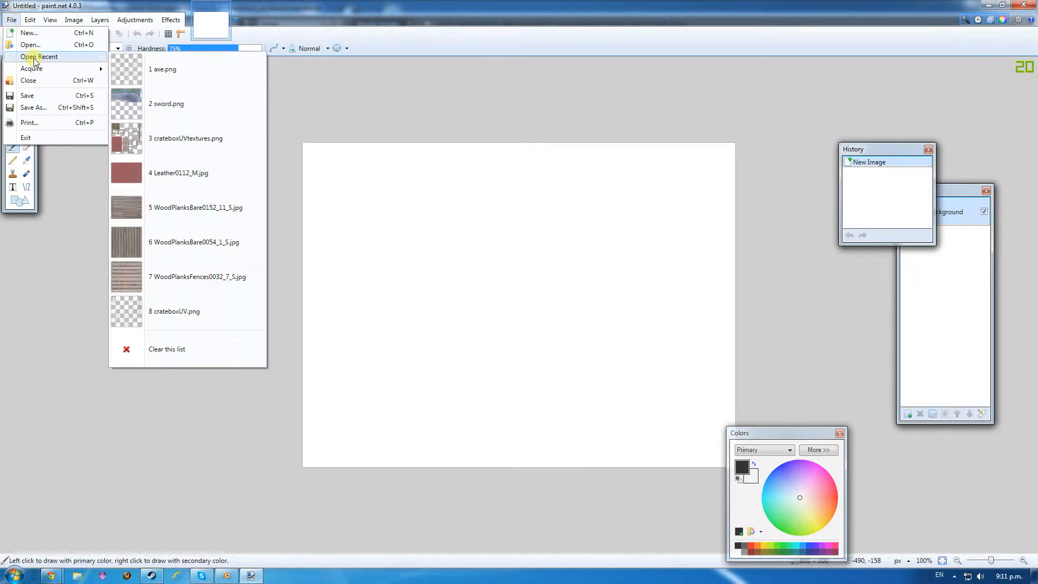
click(155, 63)
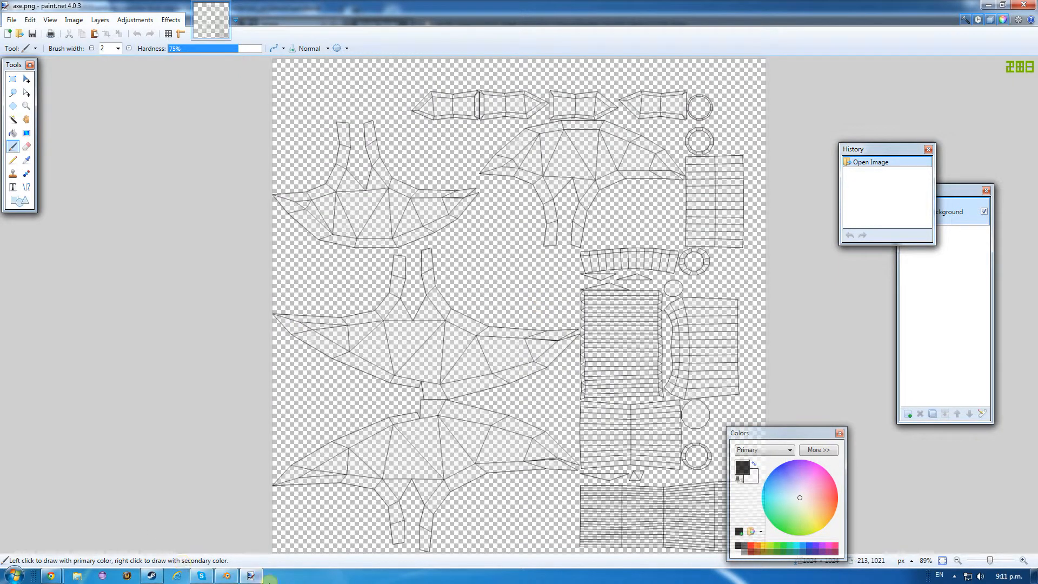
click(955, 576)
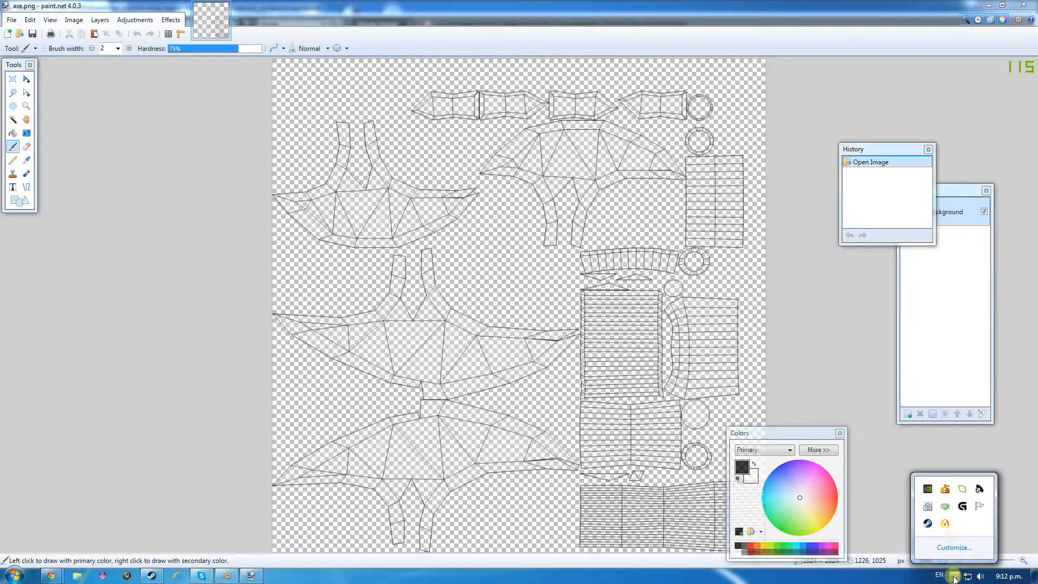
click(949, 529)
drag(1004, 530, 961, 424)
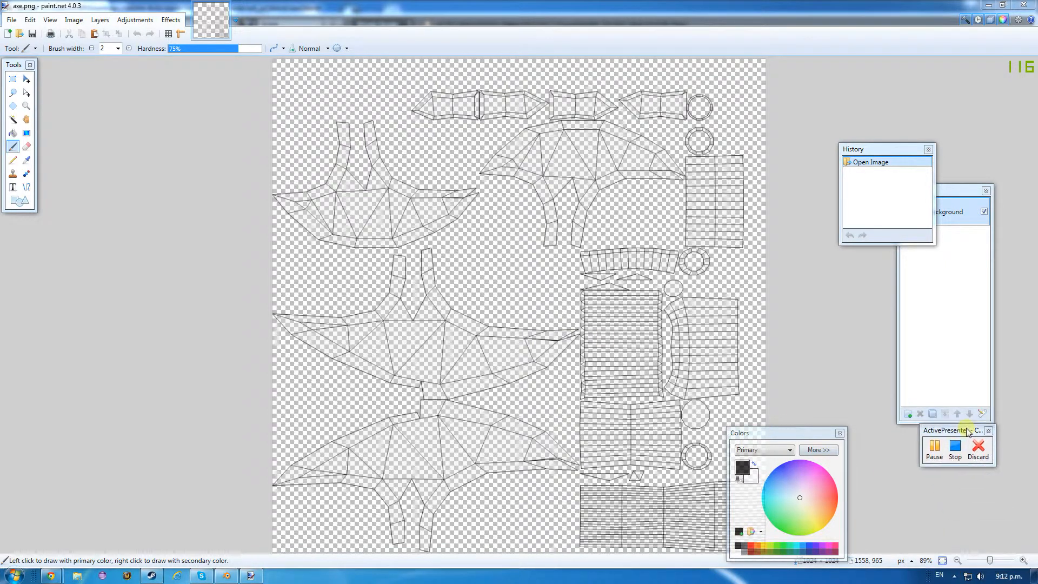